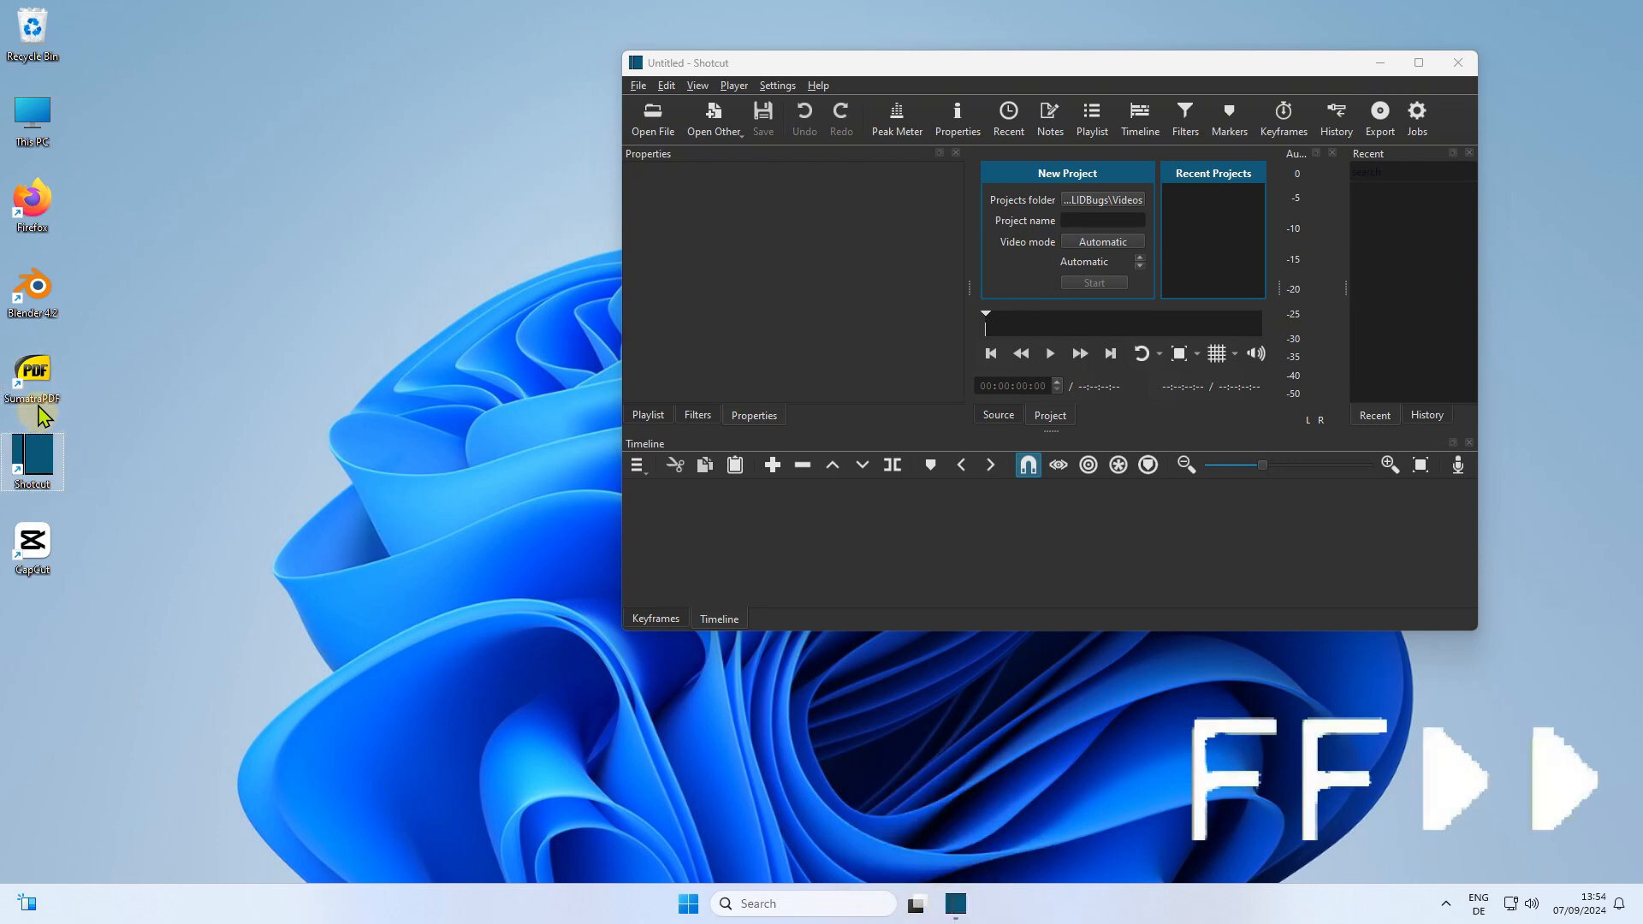
drag(40, 411, 1022, 909)
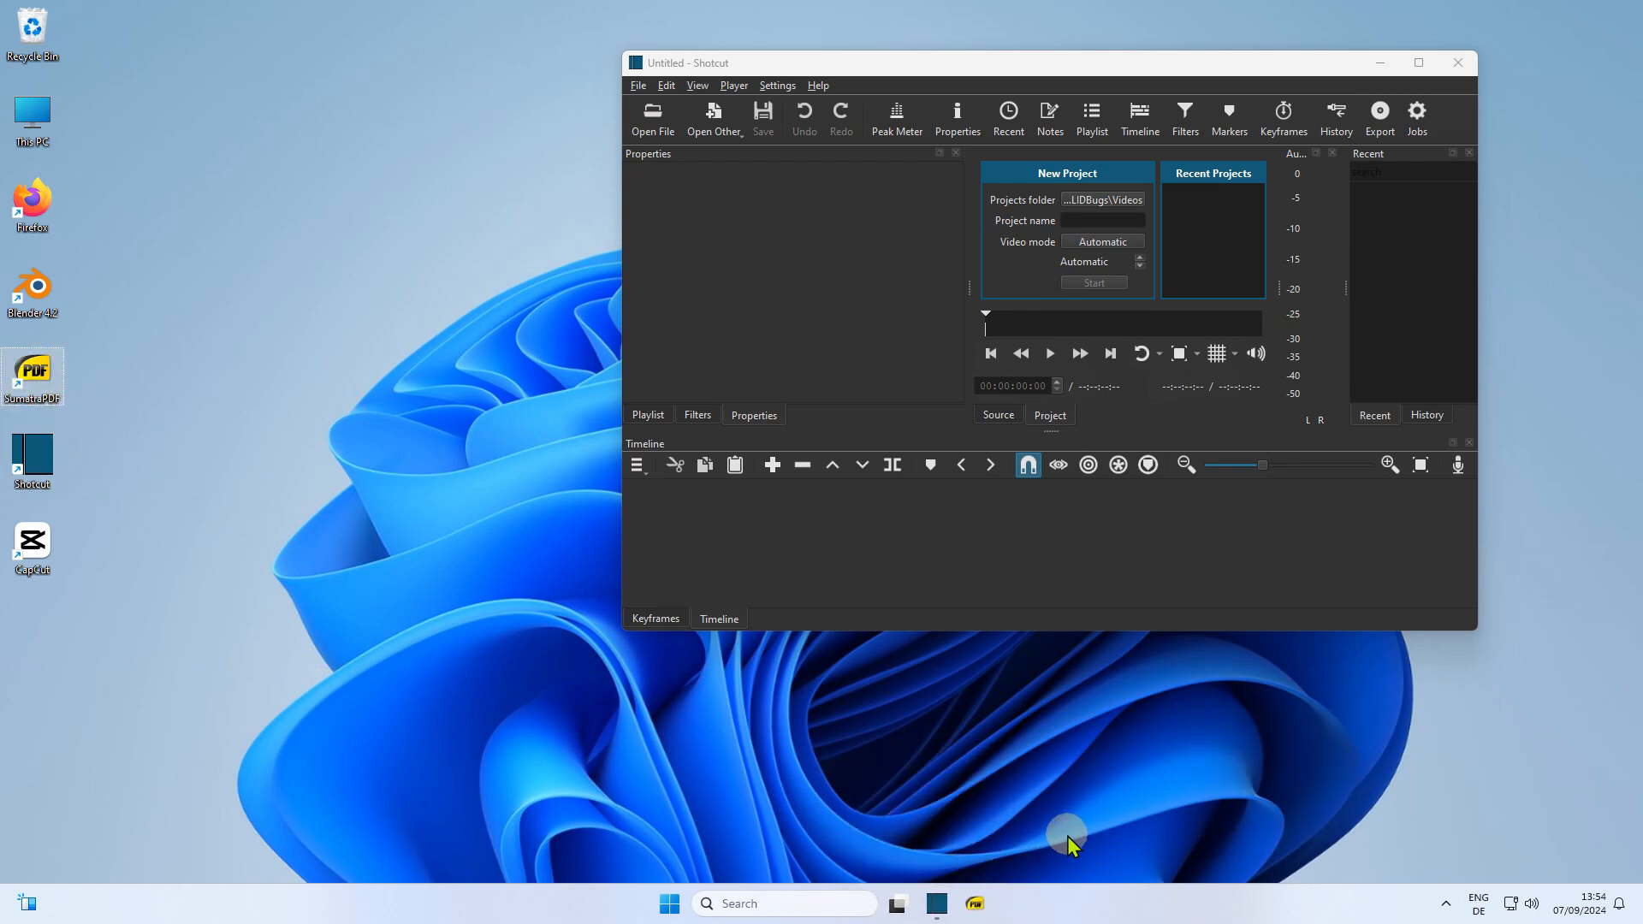
right_click(938, 905)
click(957, 830)
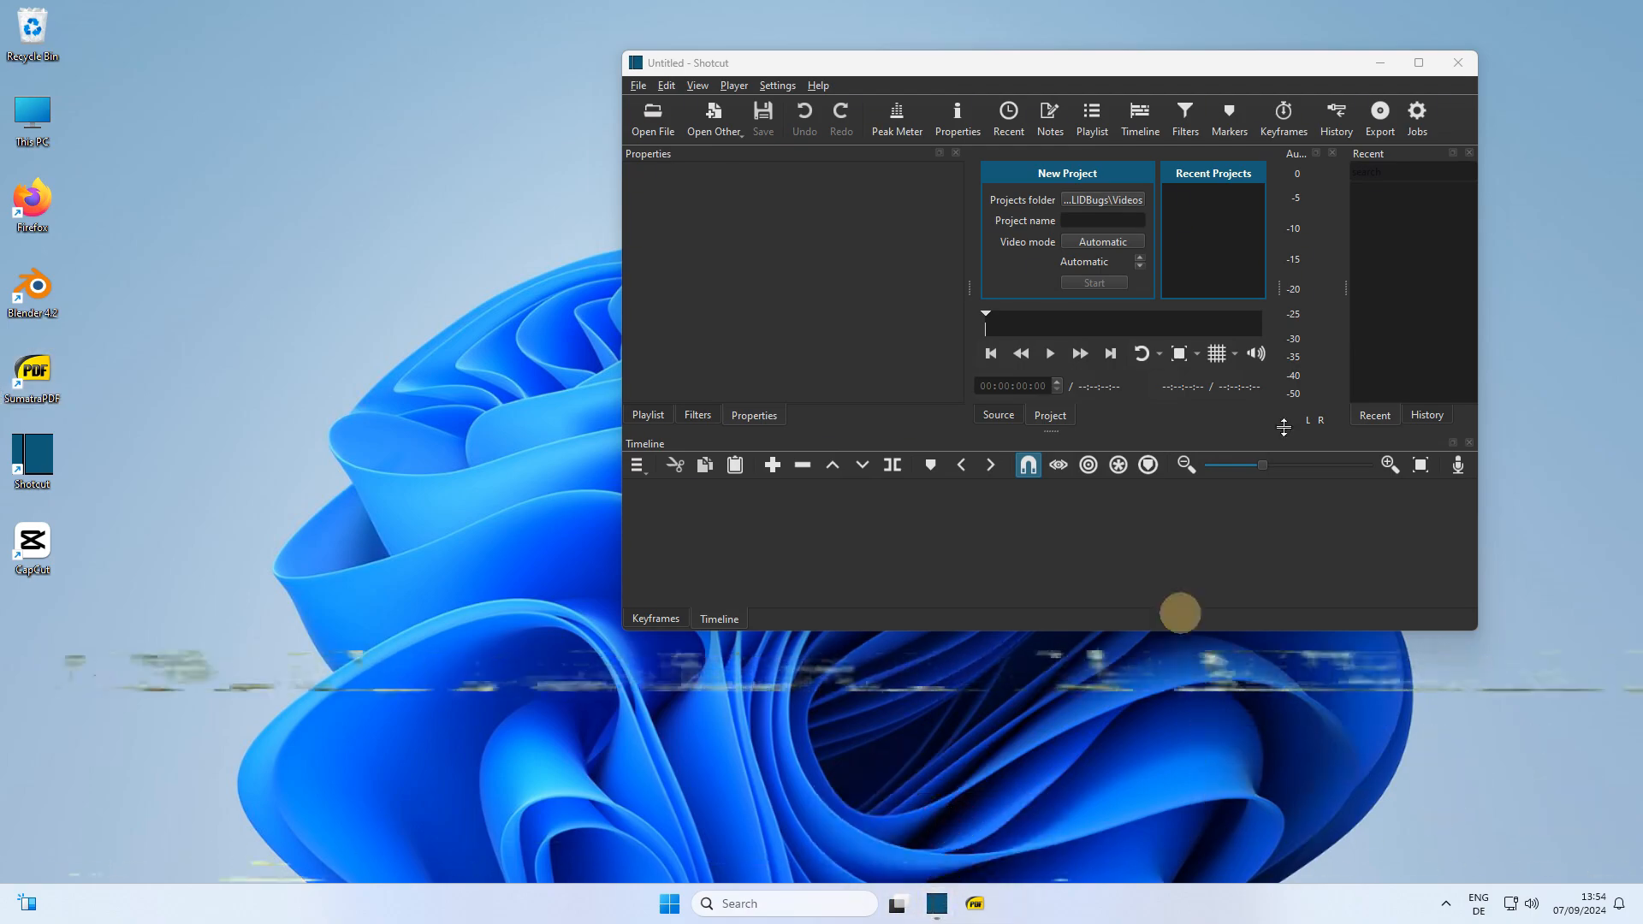
click(1458, 63)
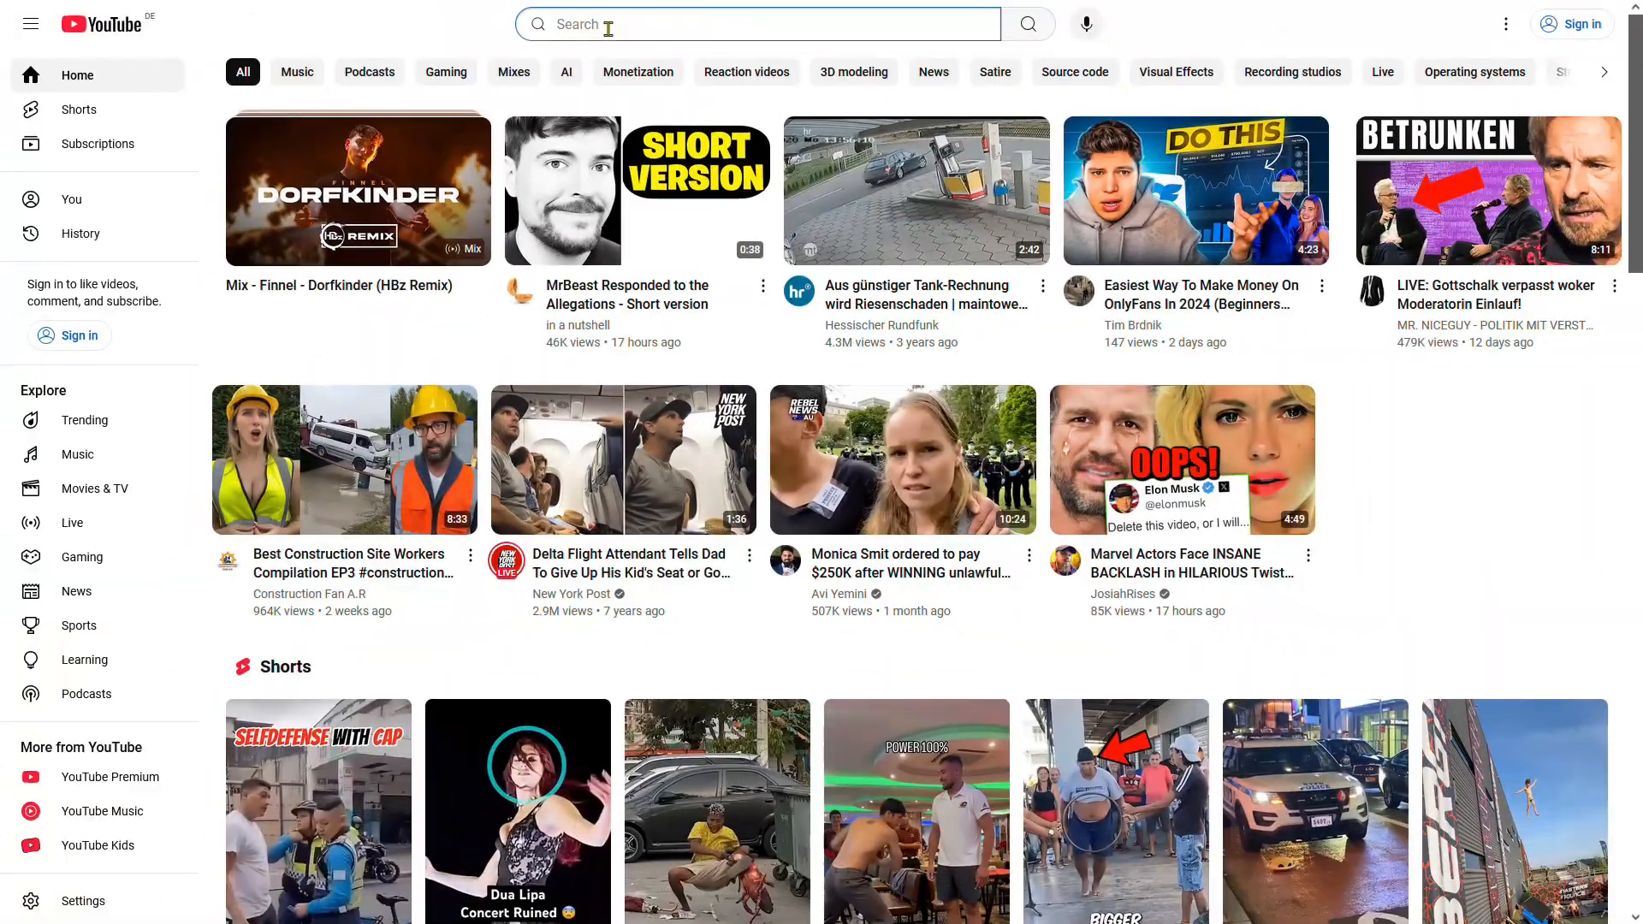
Step: Search YouTube for green screen fast forward effect
text(n sc)
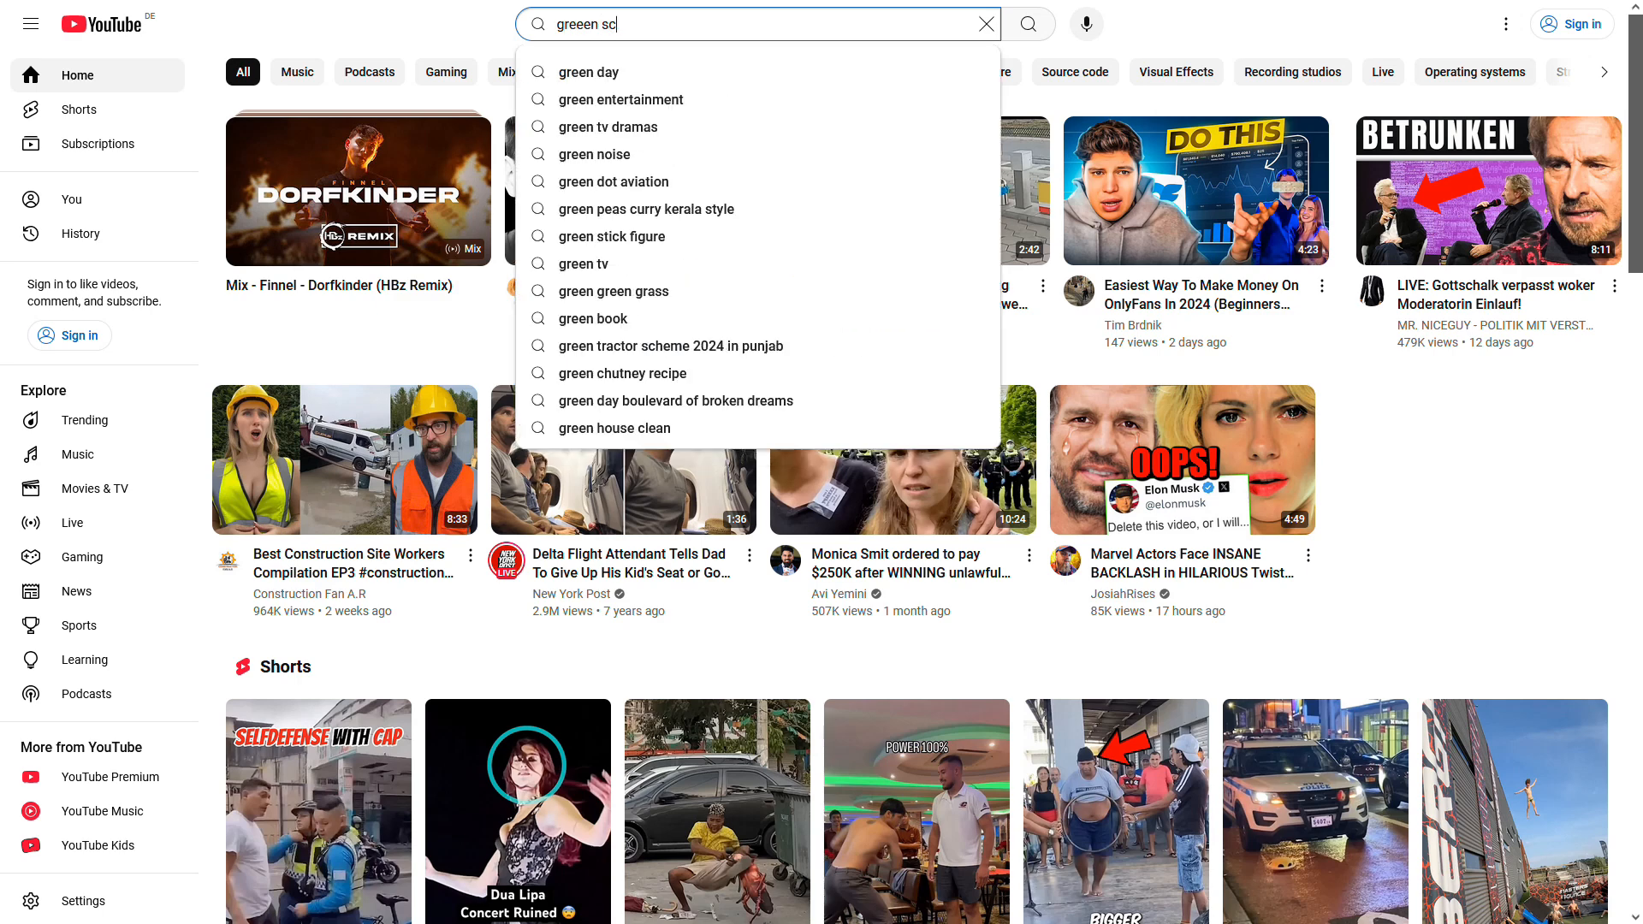
text(reen fas)
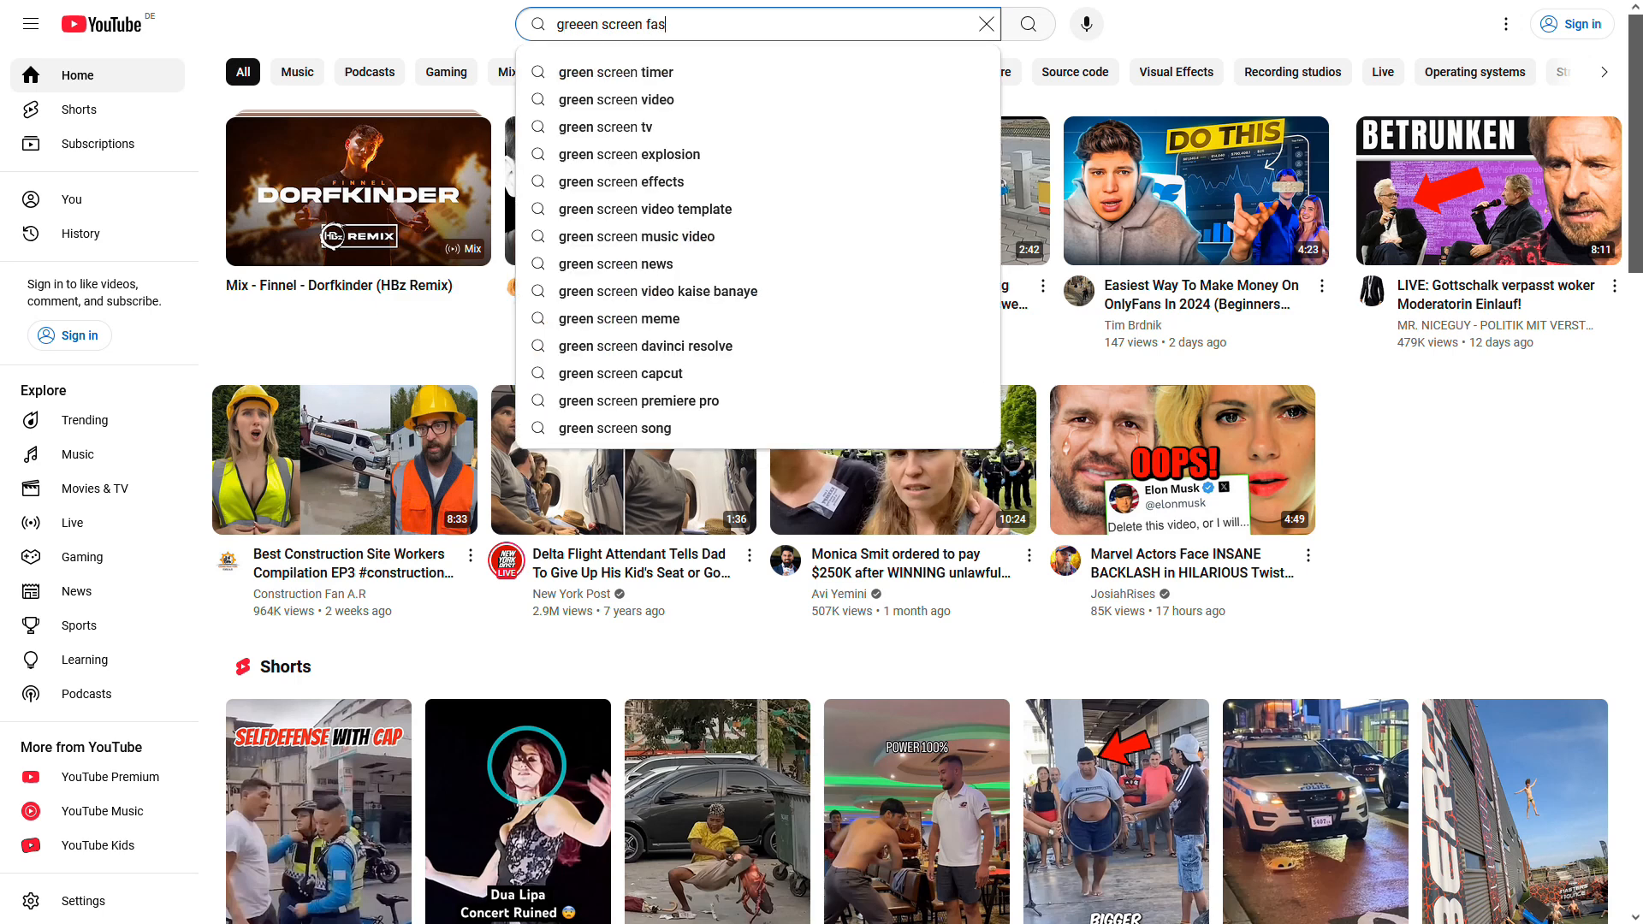
text(t w)
text(orward)
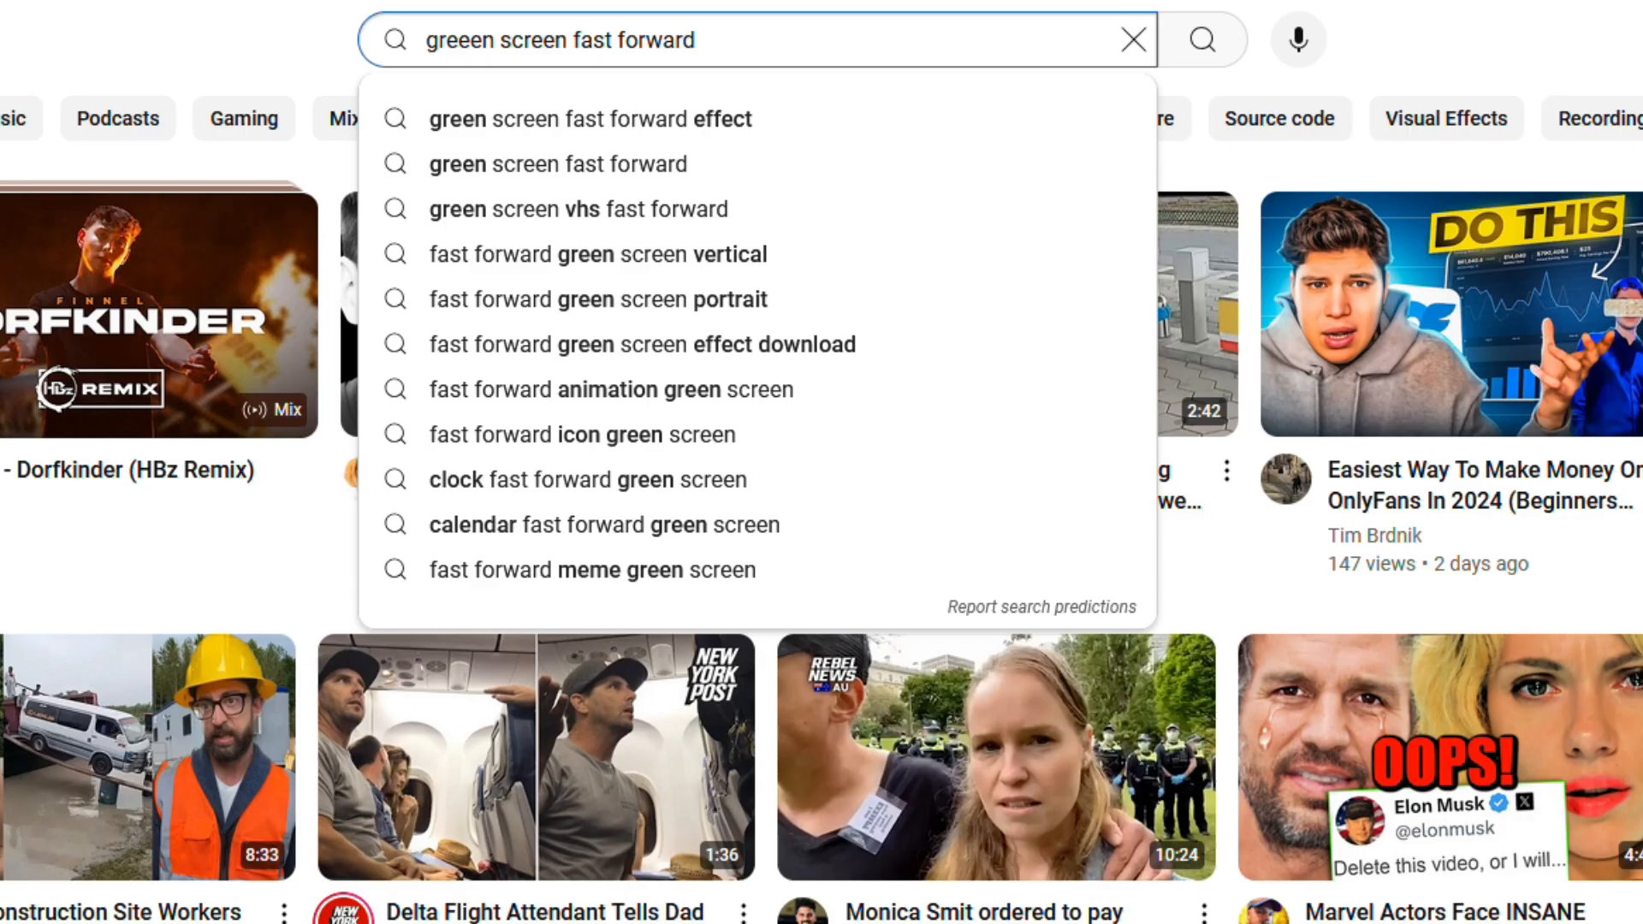
key(Down)
key(Return)
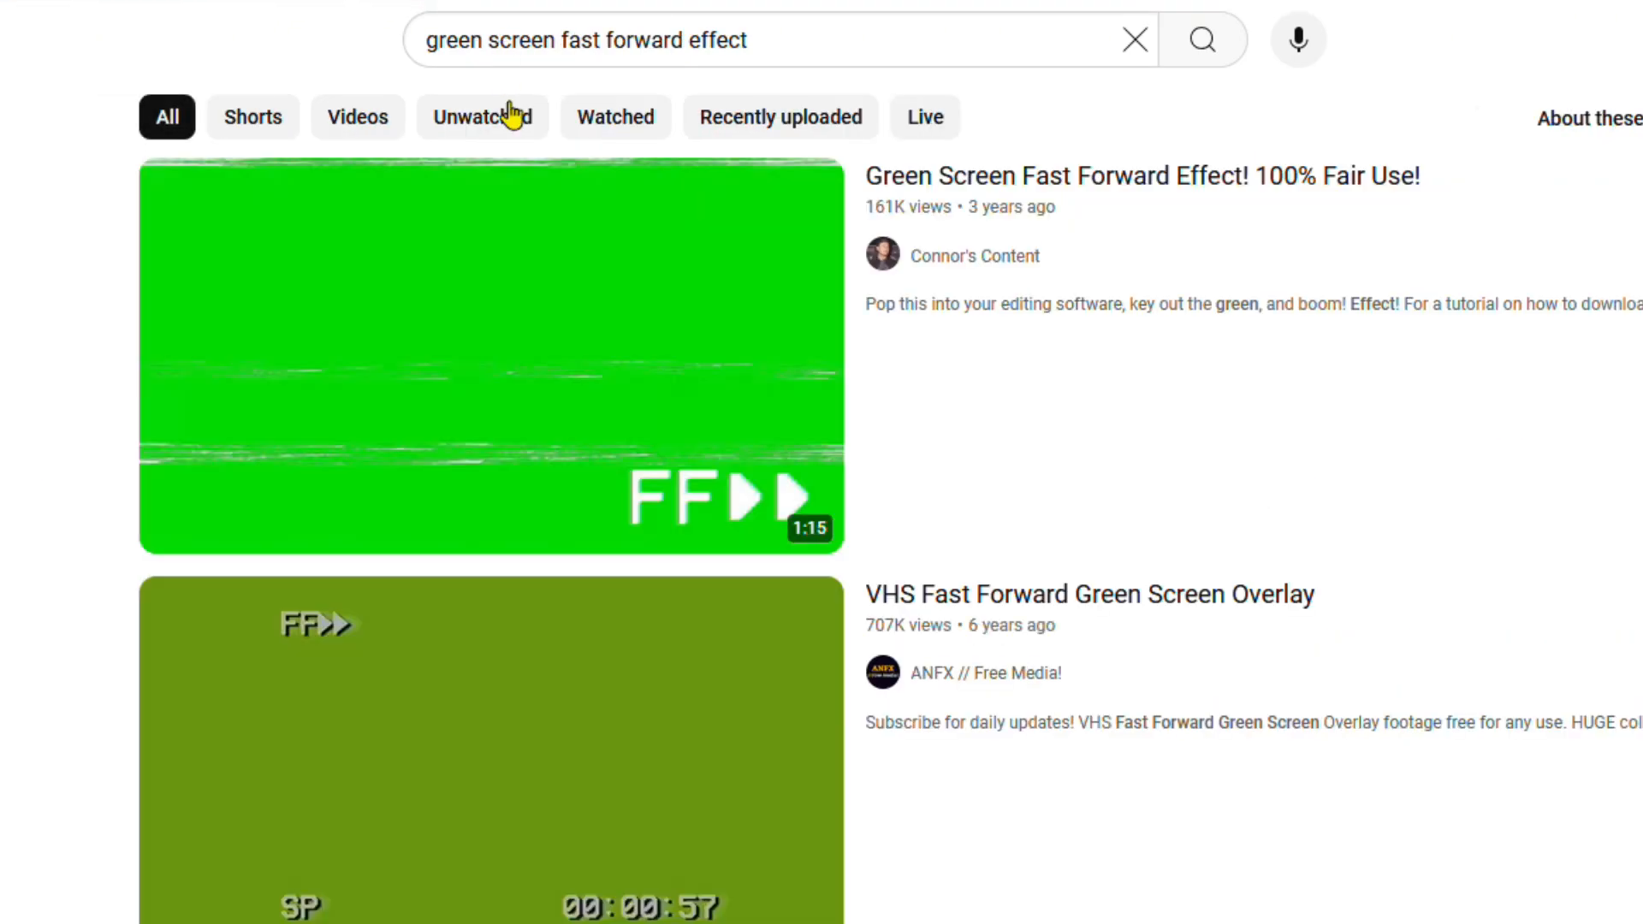
Step: Copy the link of the 'Green Screen Fast Forward Effect! 100% Fair Use!' video and download it with Youtube Downloader as 720p MKV
right_click(578, 361)
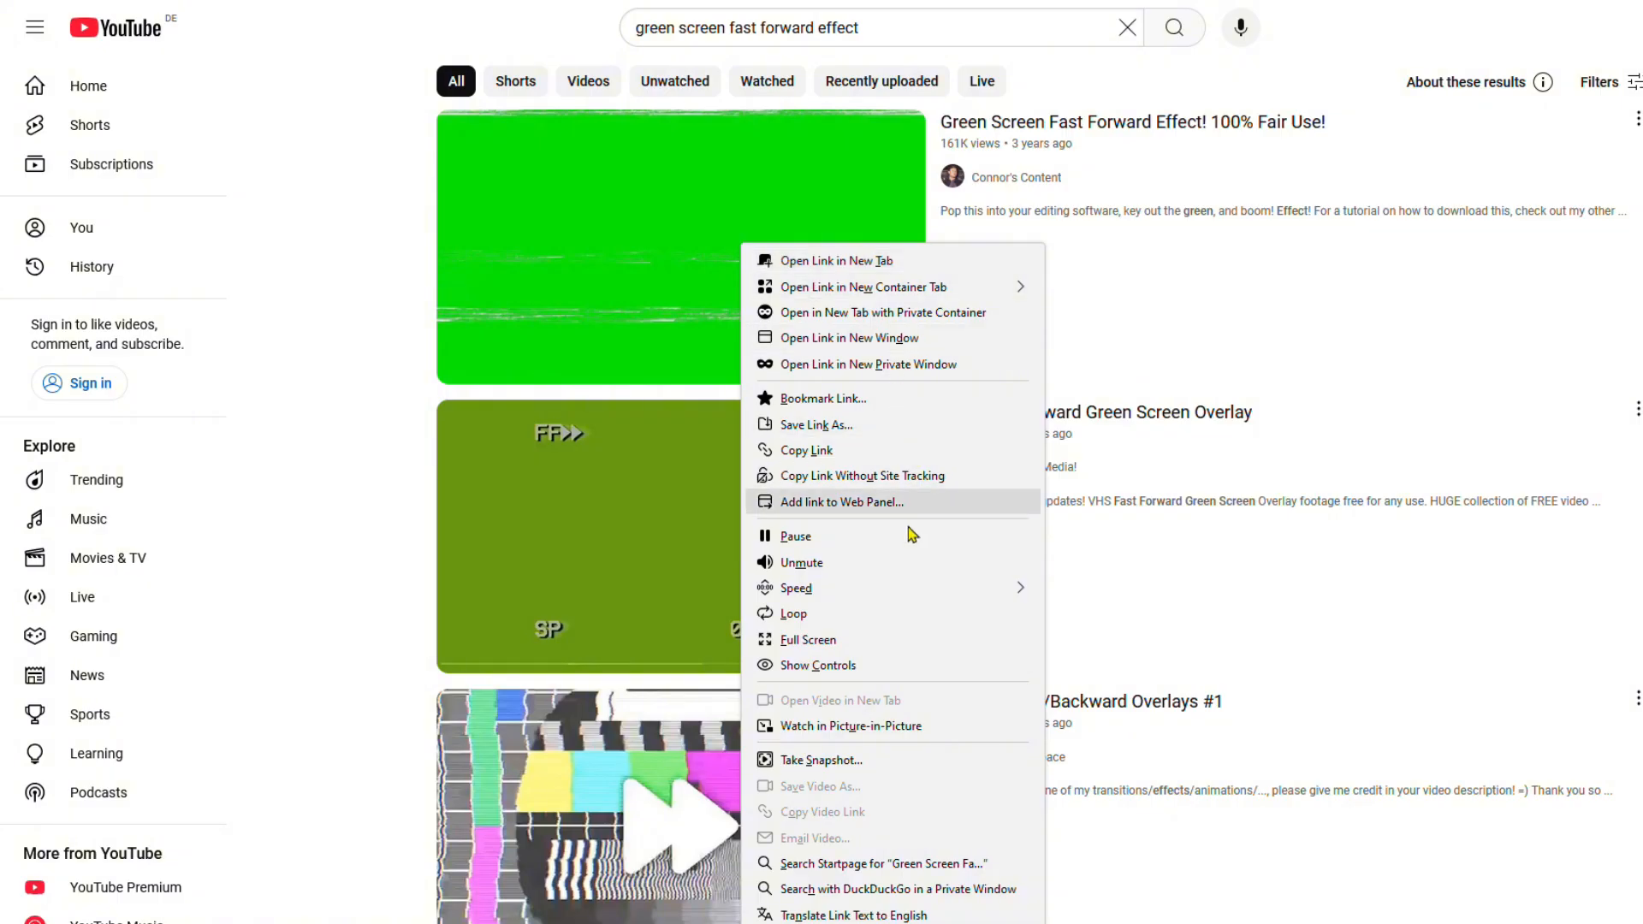
click(882, 450)
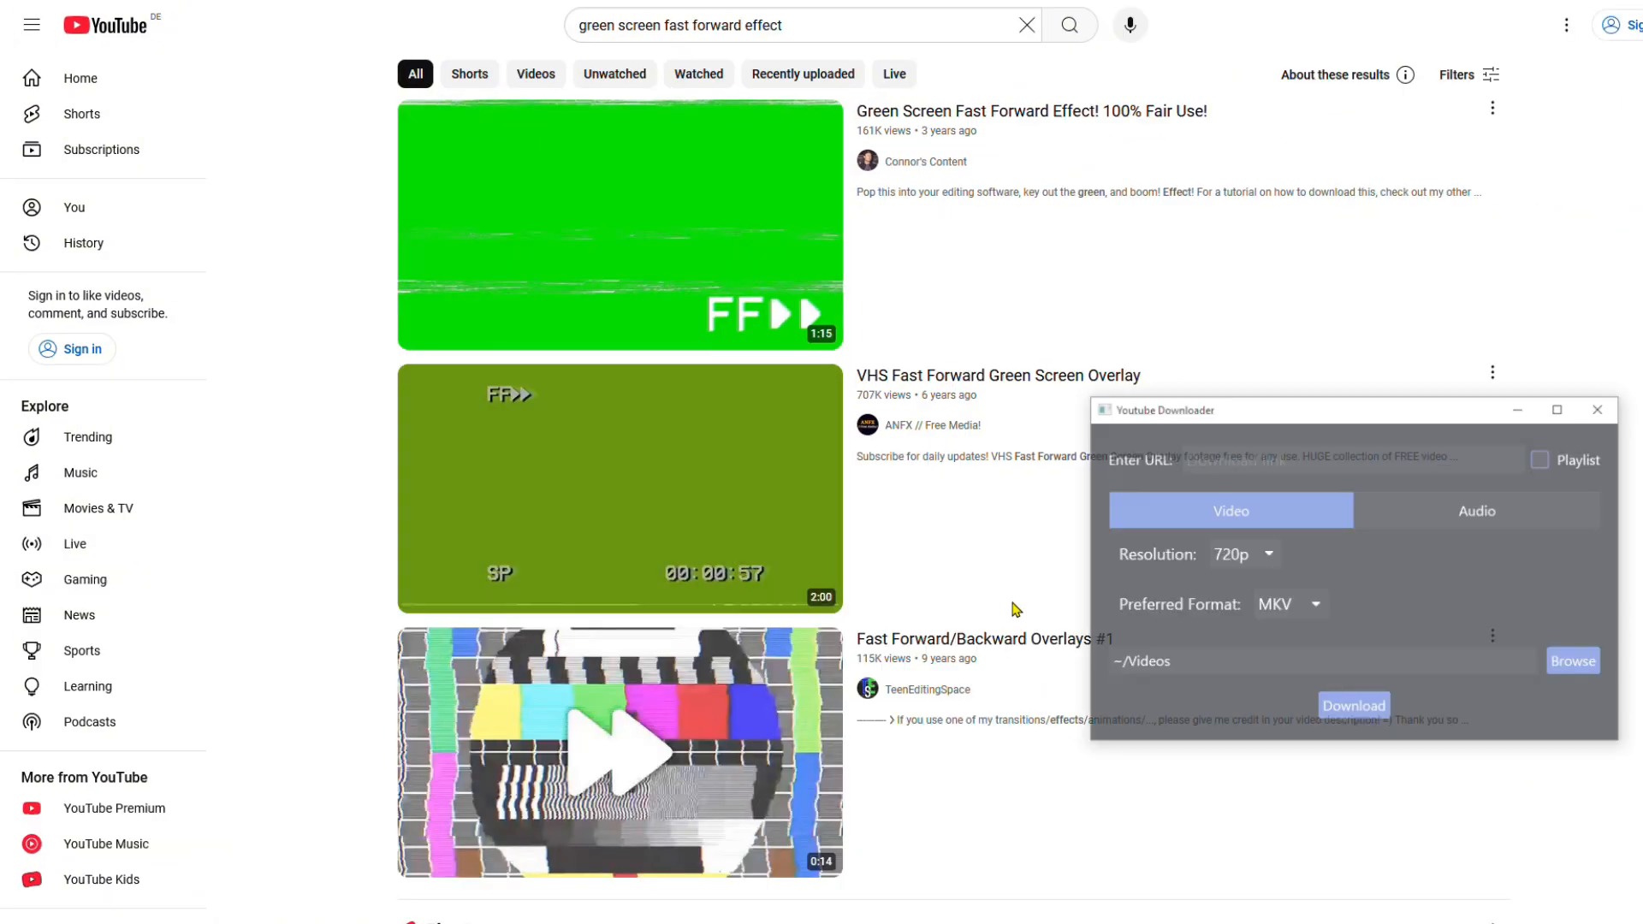
click(1235, 462)
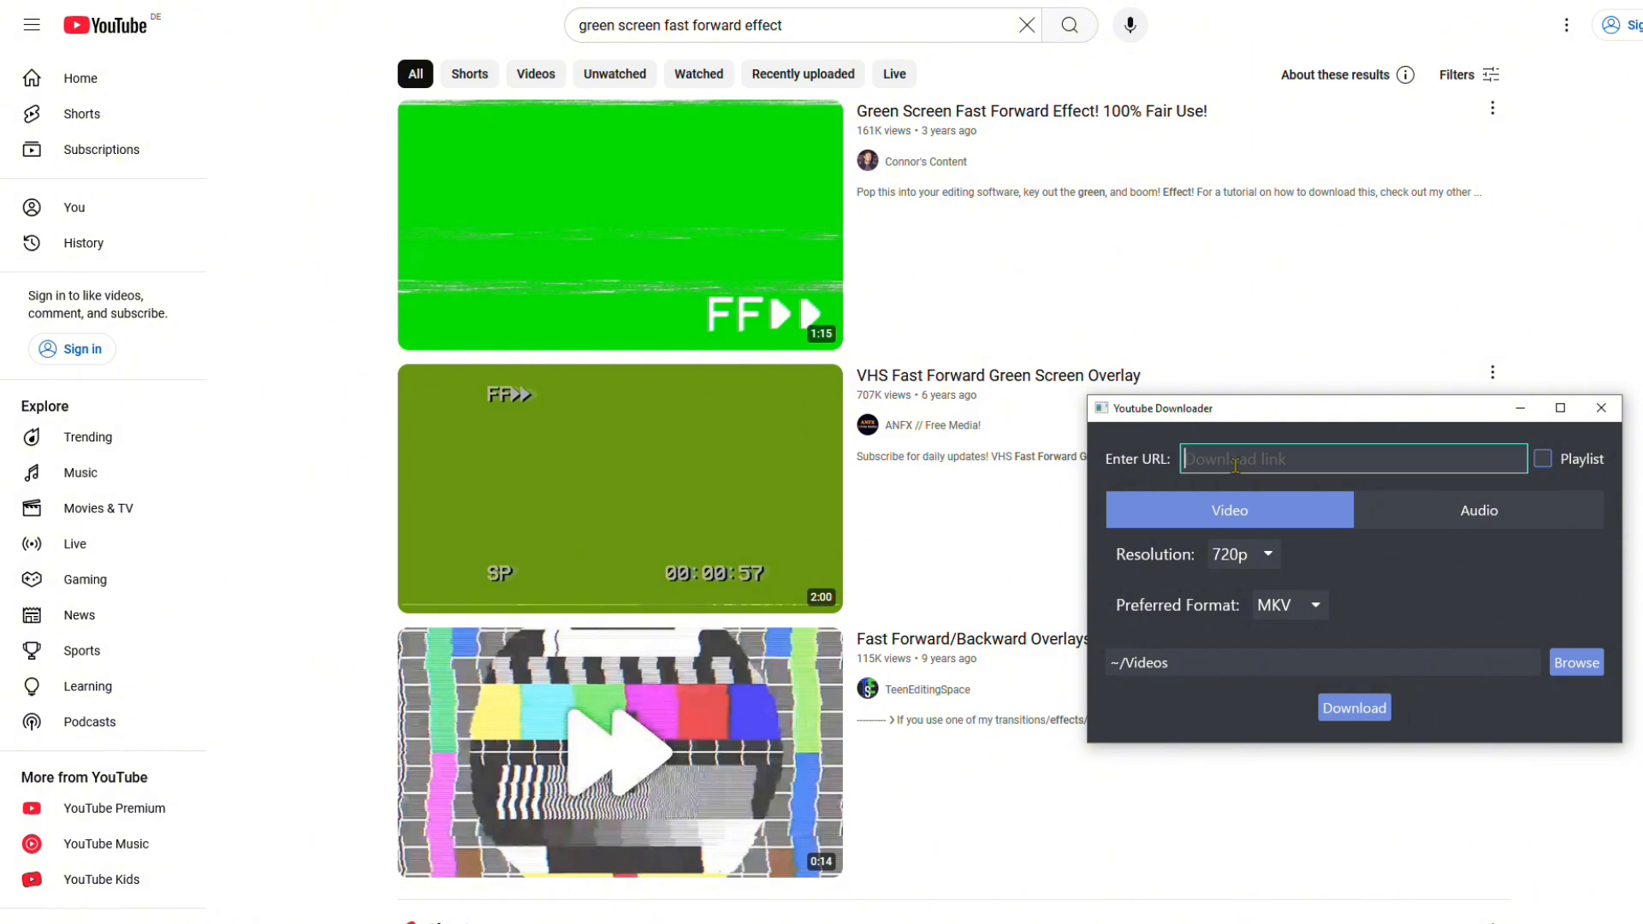
key(ctrl+v)
click(1356, 717)
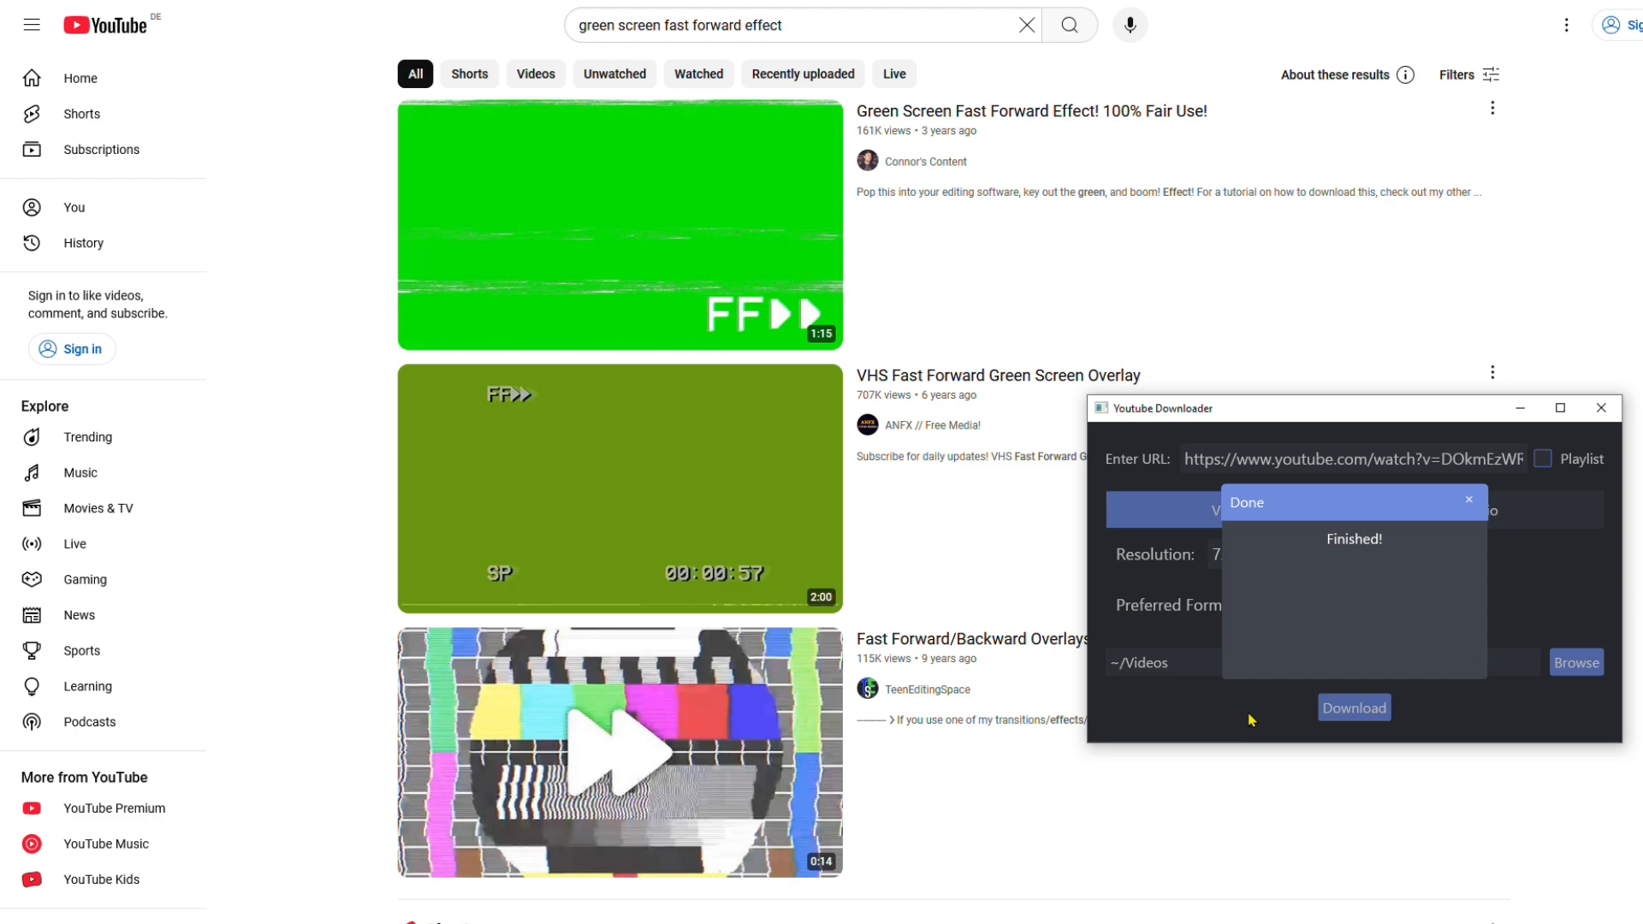
Step: Import 4146414-uhd_2560_1440_25fps.mp4 from Downloads into CapCut and add it to the timeline
click(477, 629)
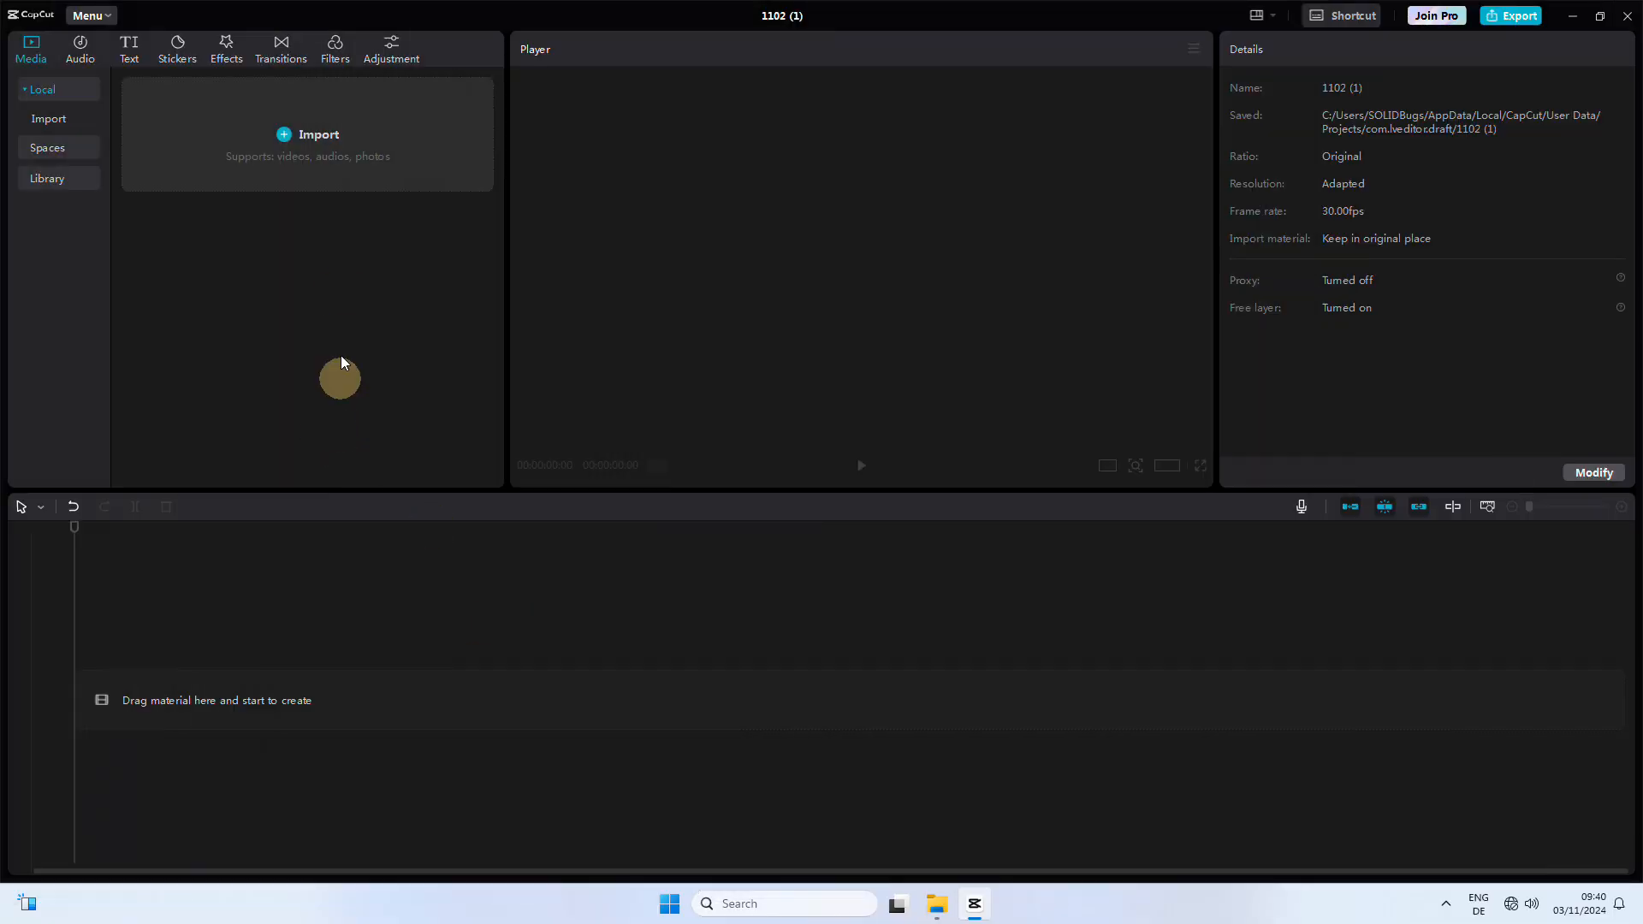
click(320, 154)
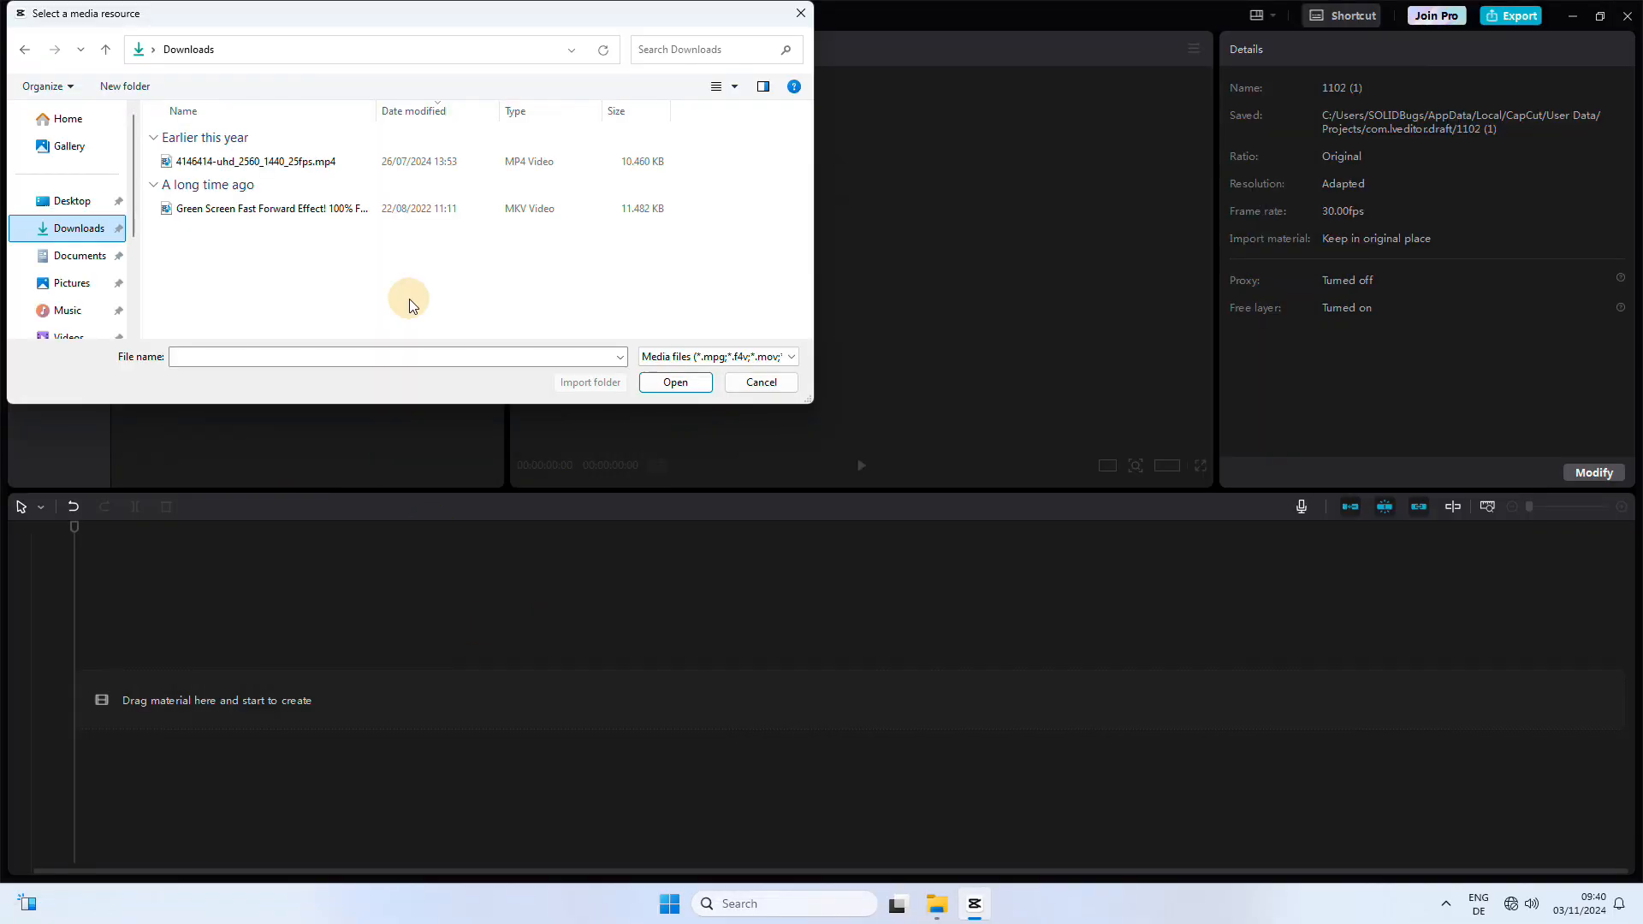
double_click(330, 162)
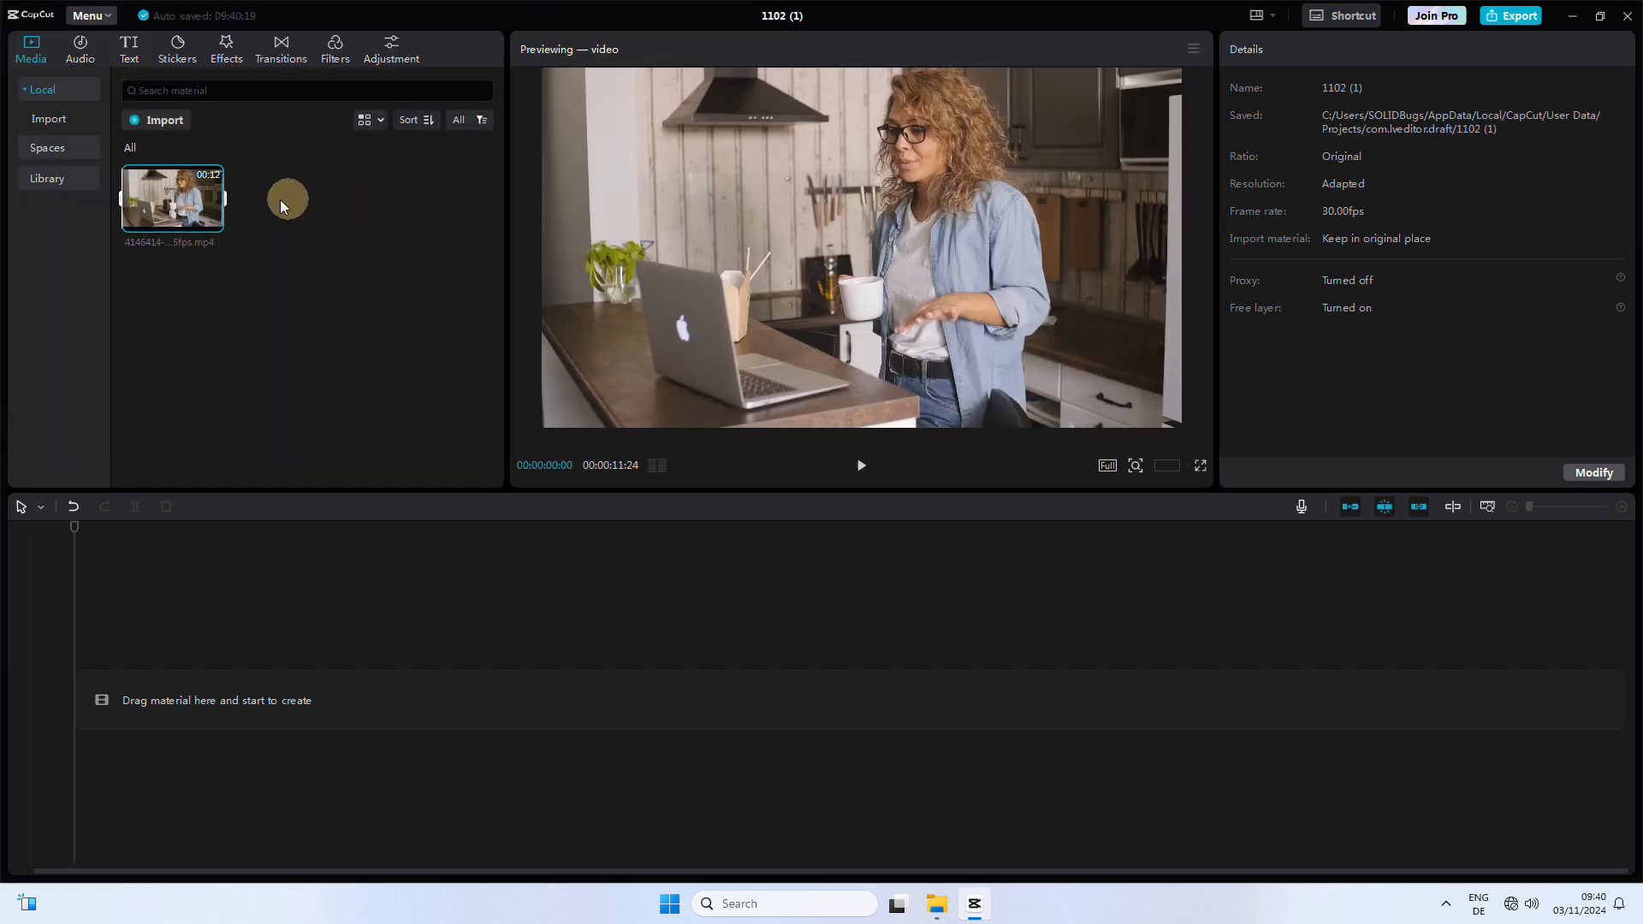
click(215, 224)
click(856, 471)
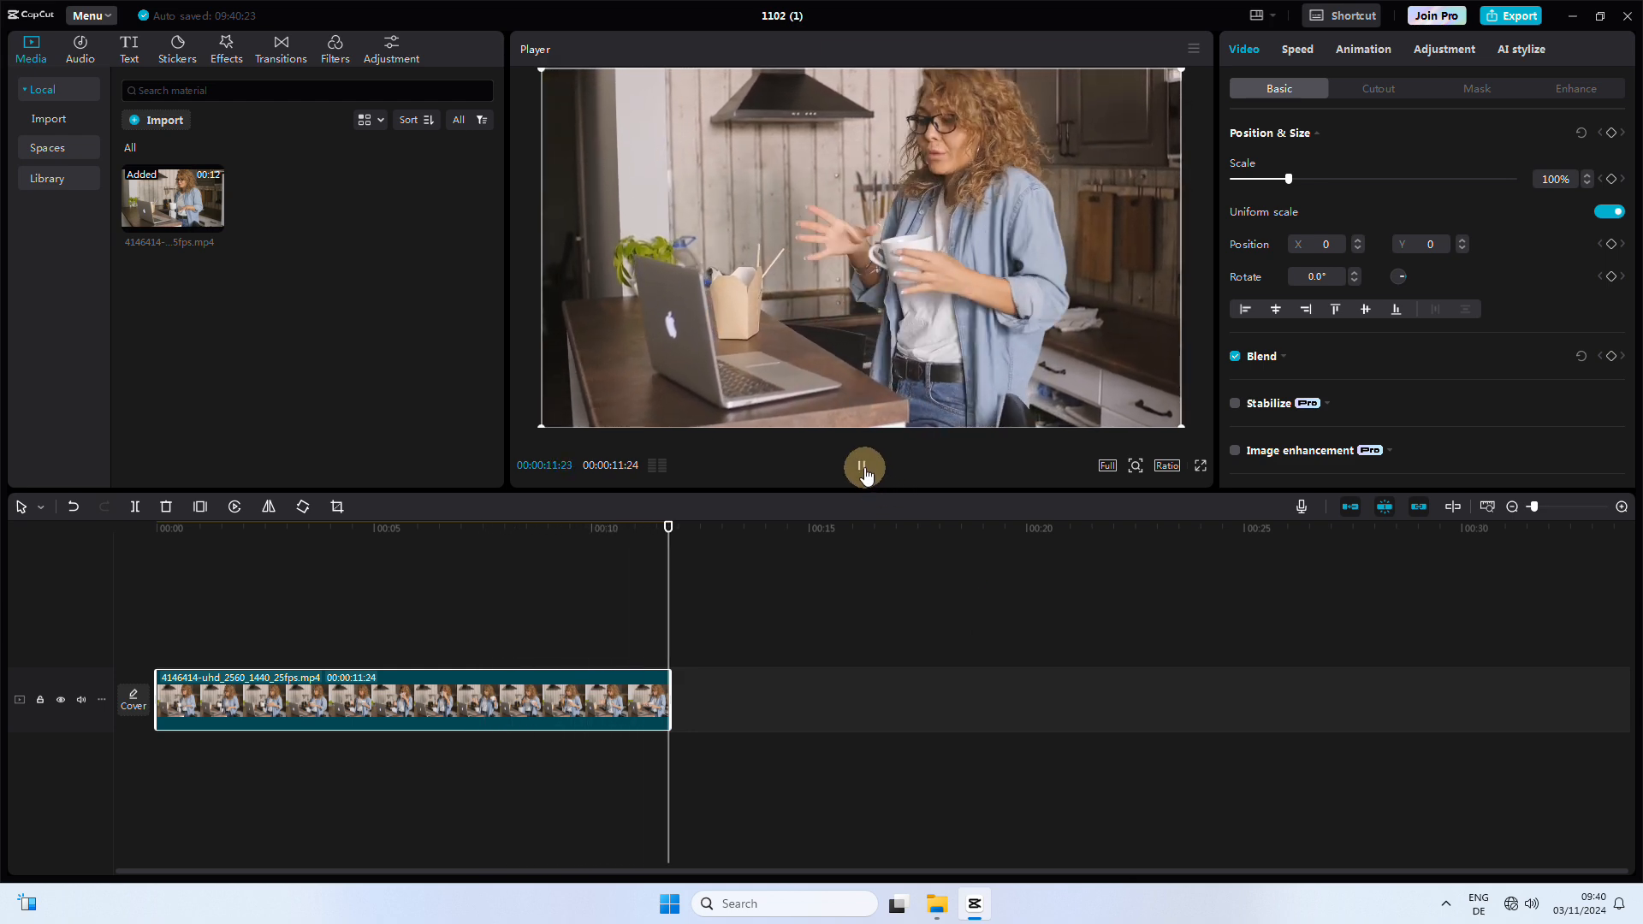
Step: Import the Green Screen Fast Forward Effect MKV and place it on a track above the kitchen clip
click(179, 129)
click(340, 219)
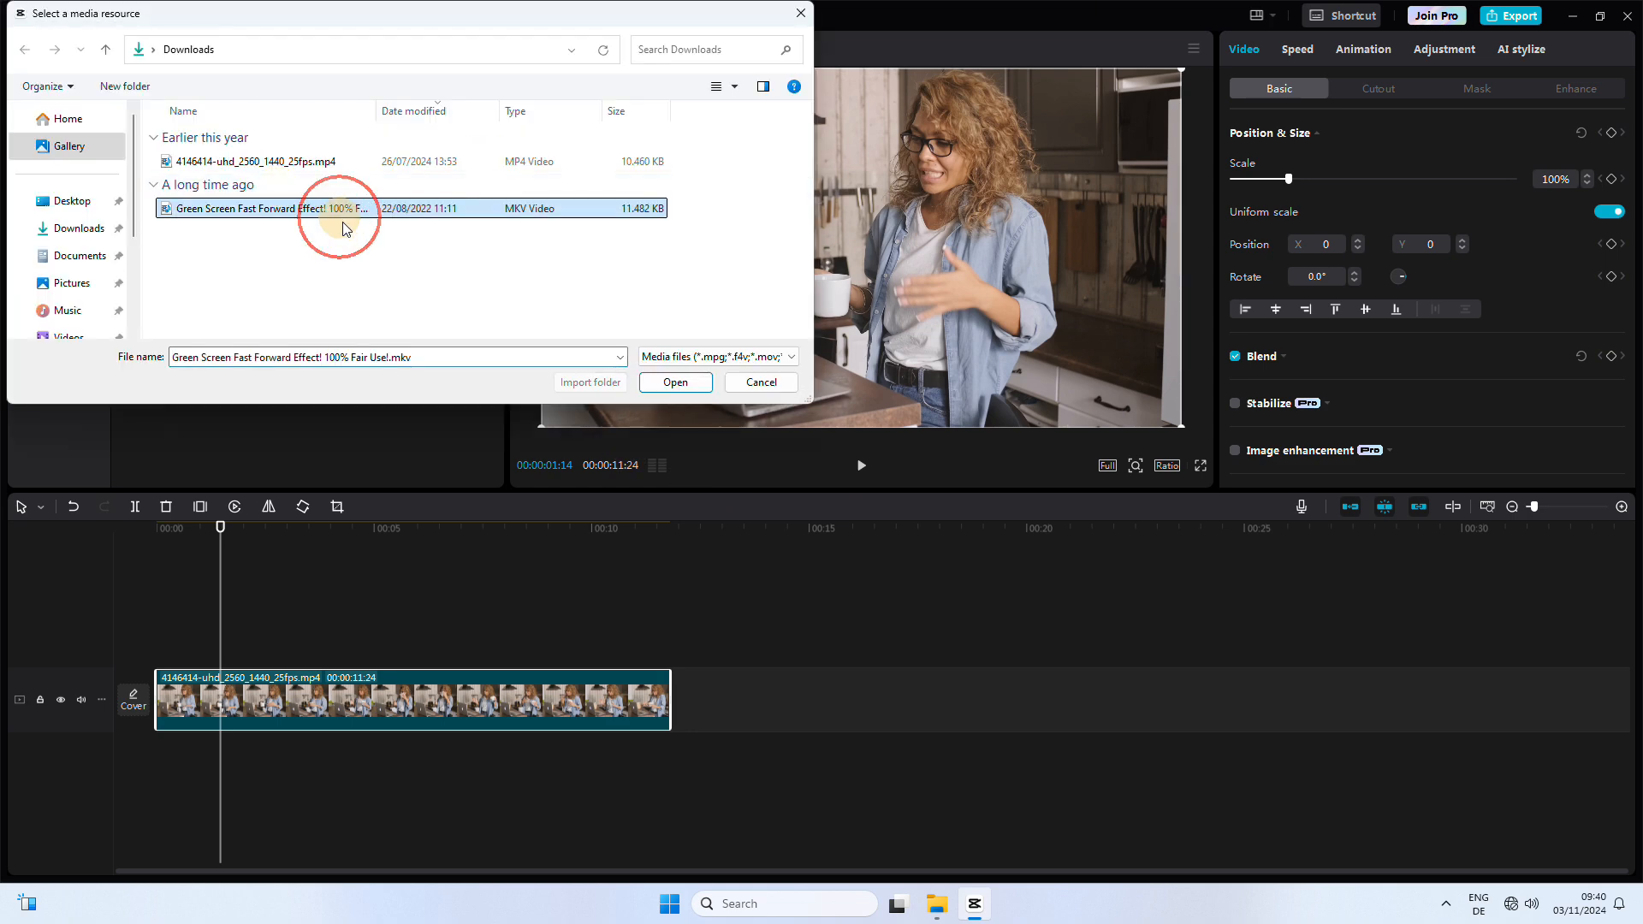
click(670, 385)
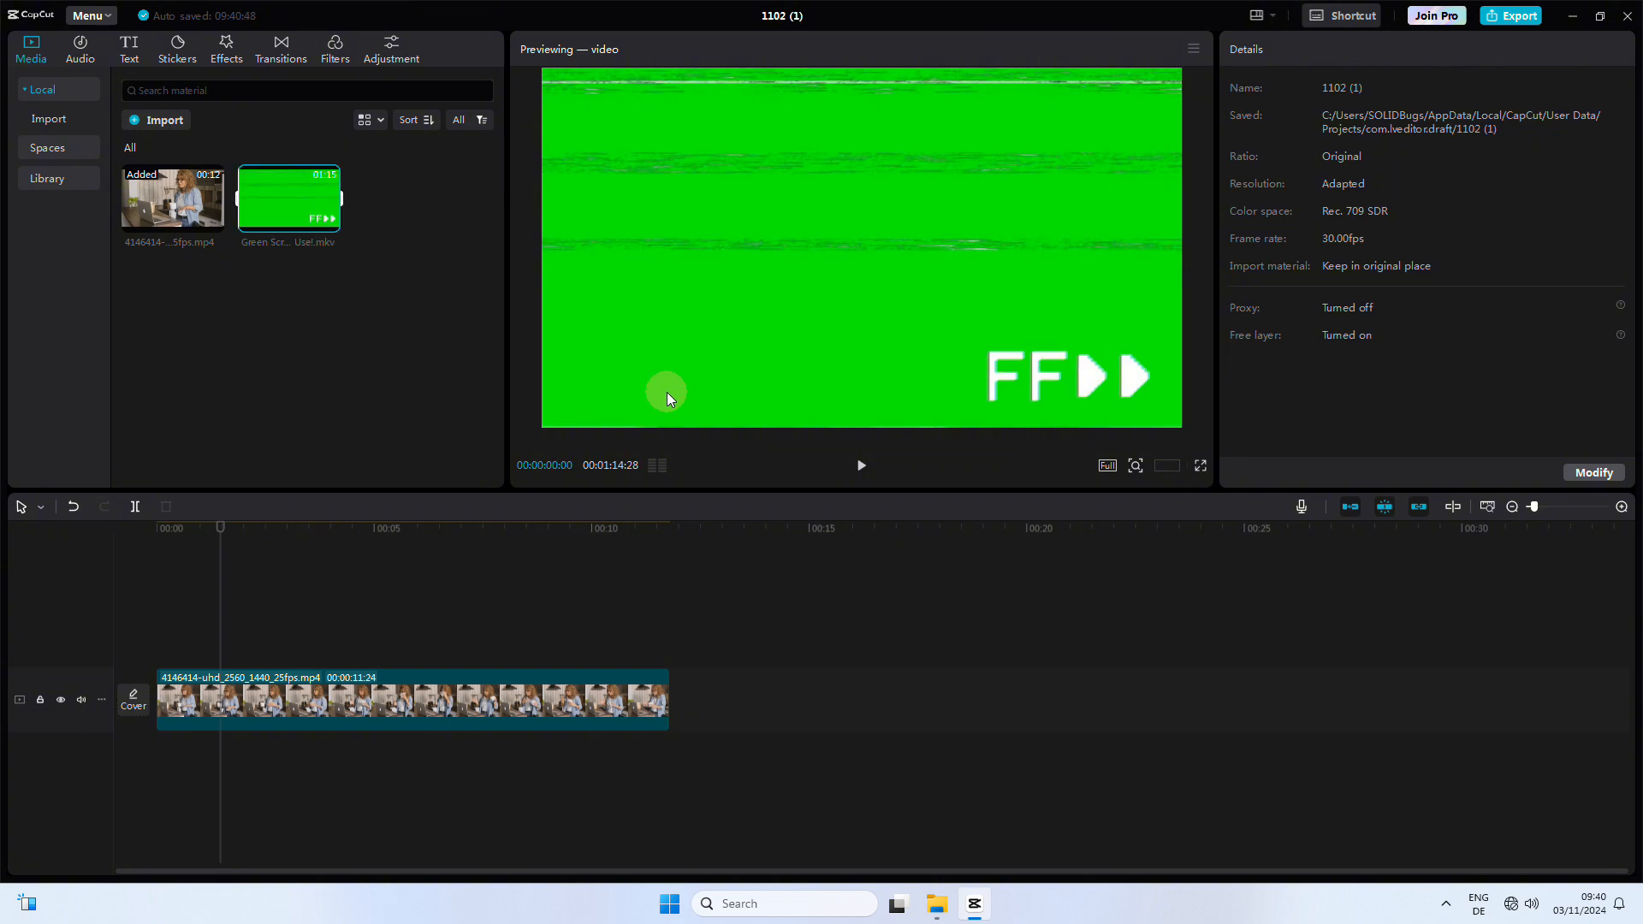
drag(285, 209, 161, 640)
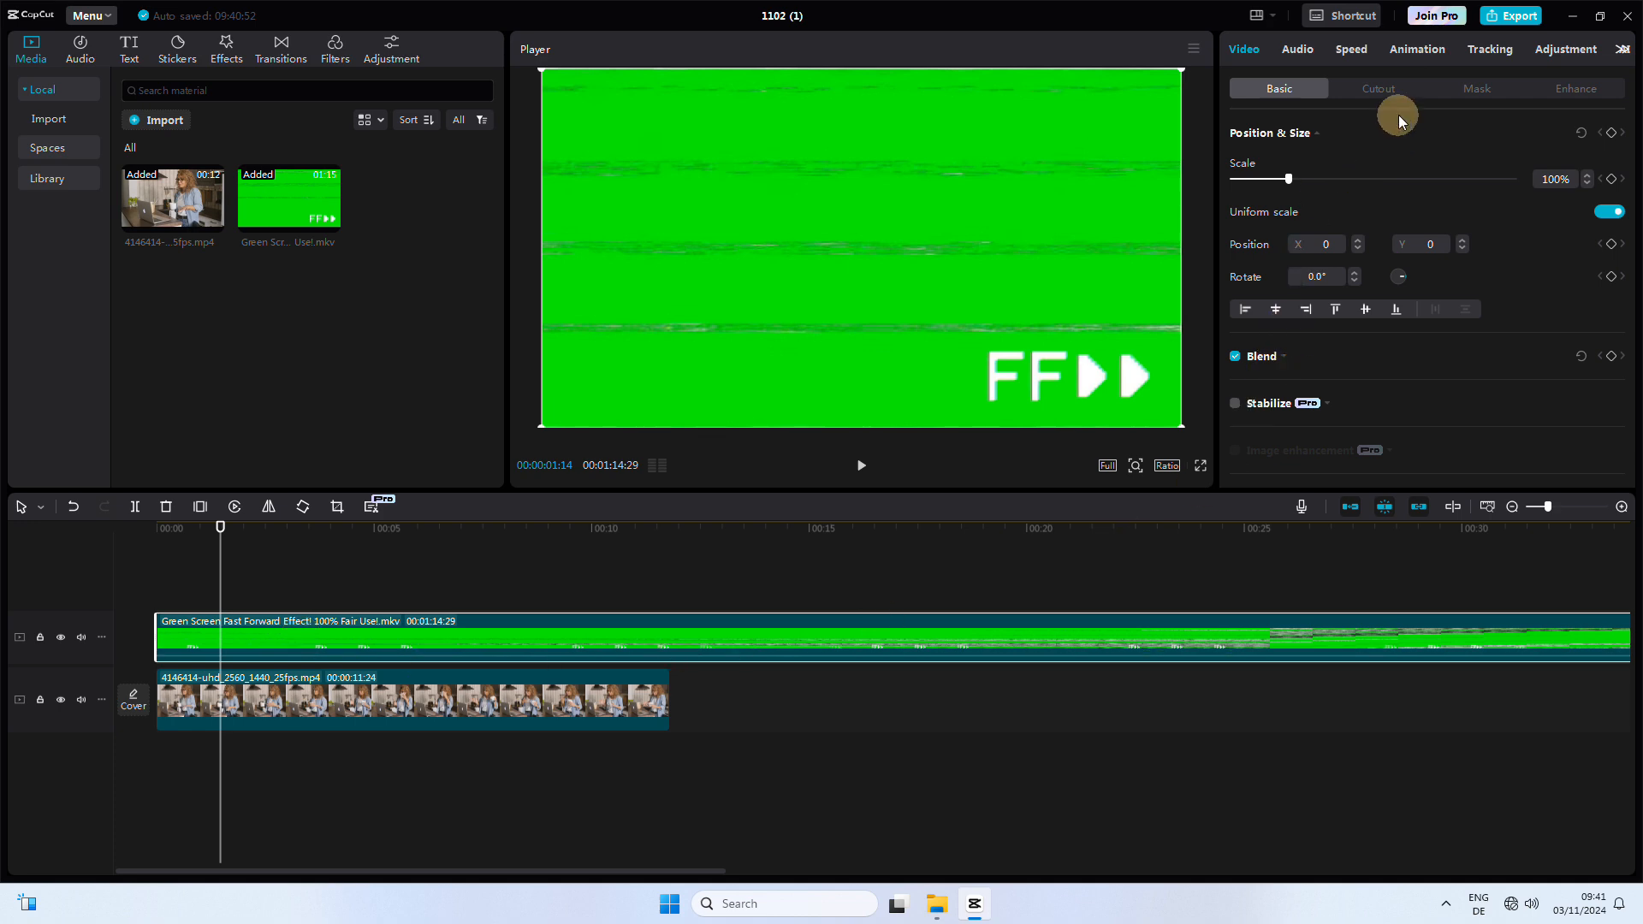
Step: Apply Chroma key to the green-screen clip, picking its green colour and setting strength to 85
click(1388, 89)
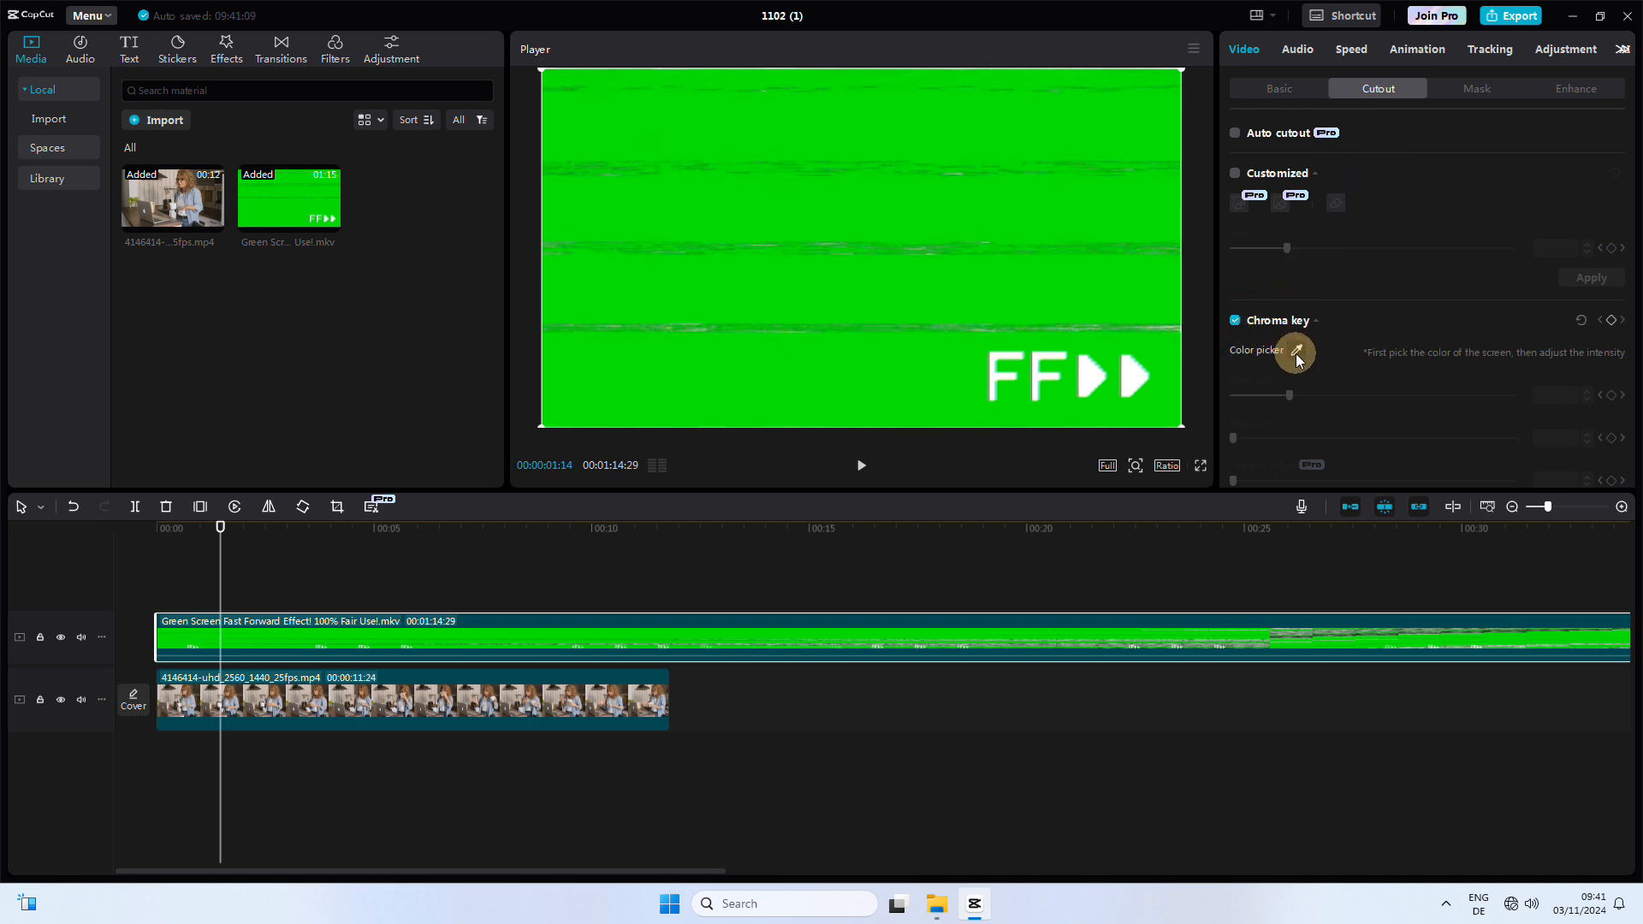
scroll(1284, 353, down, 1)
click(1296, 294)
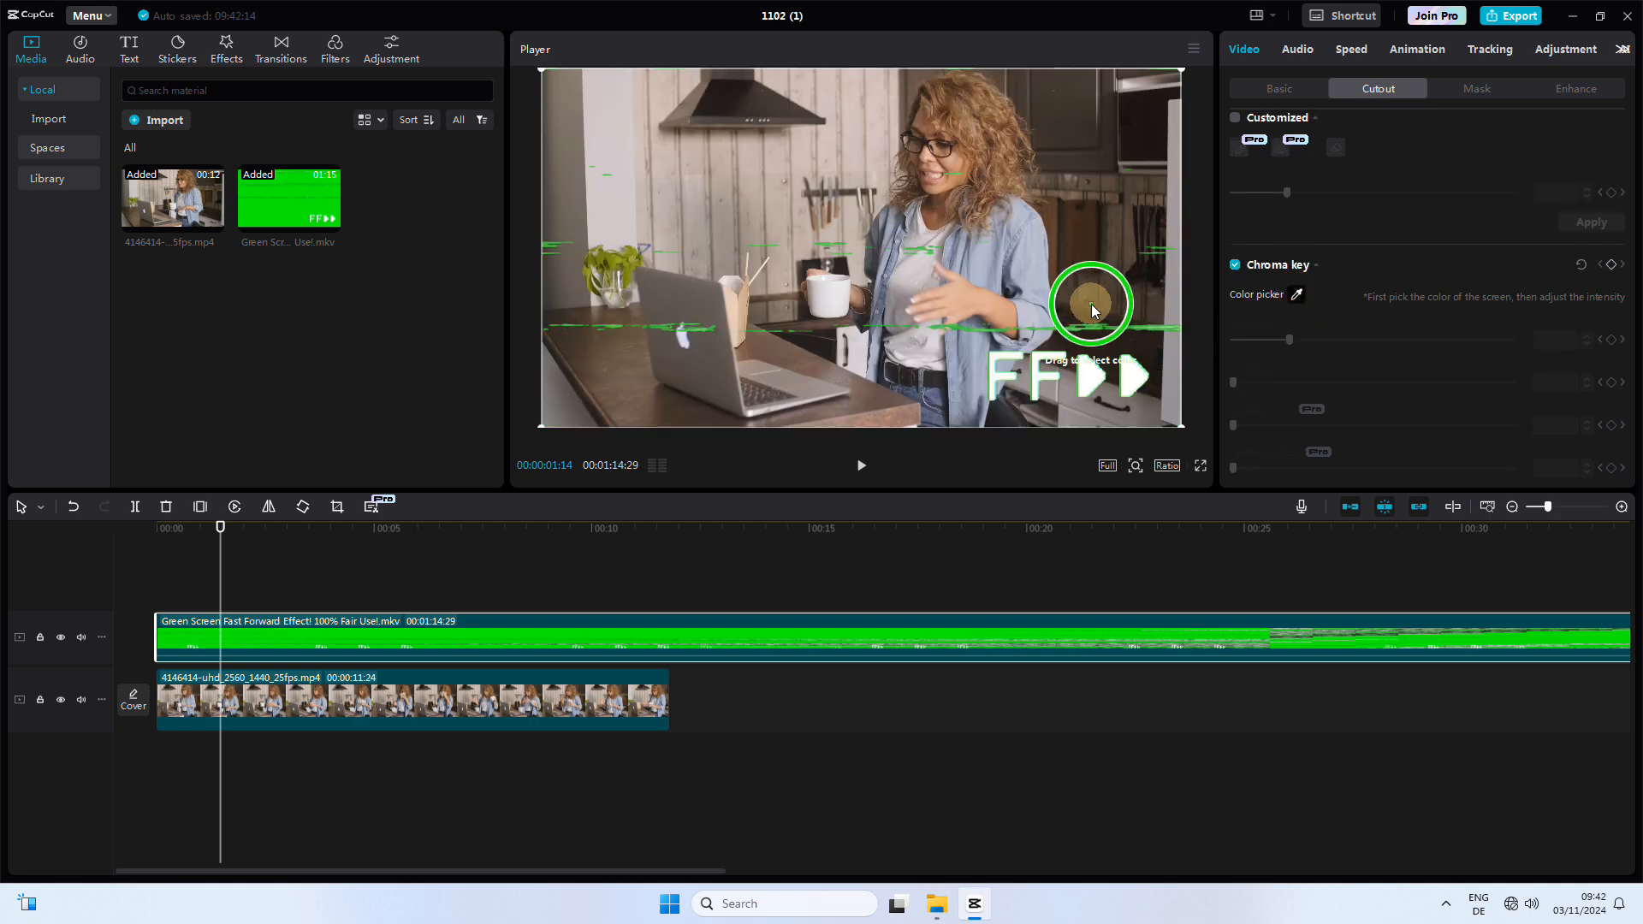
click(1090, 301)
drag(1289, 340, 1399, 342)
drag(221, 582, 994, 633)
click(1403, 341)
drag(1404, 341, 1474, 337)
scroll(833, 704, down, 2)
scroll(696, 671, up, 2)
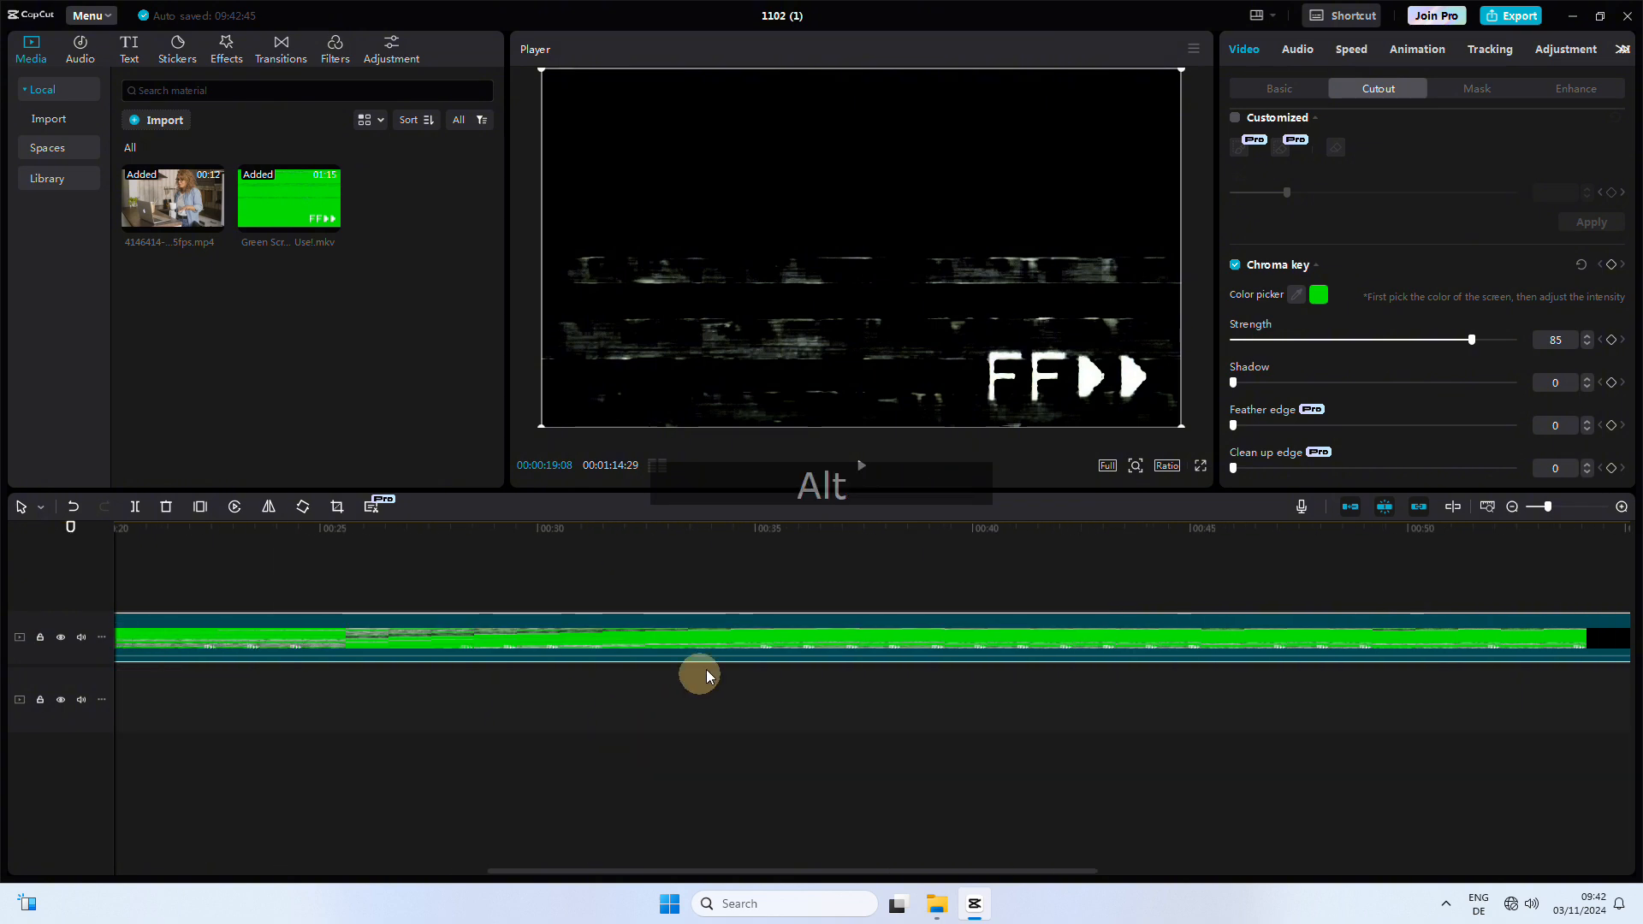
Step: Split the green-screen clip at the end of the kitchen clip and delete its first part
click(757, 591)
drag(759, 595, 872, 584)
scroll(794, 670, up, 7)
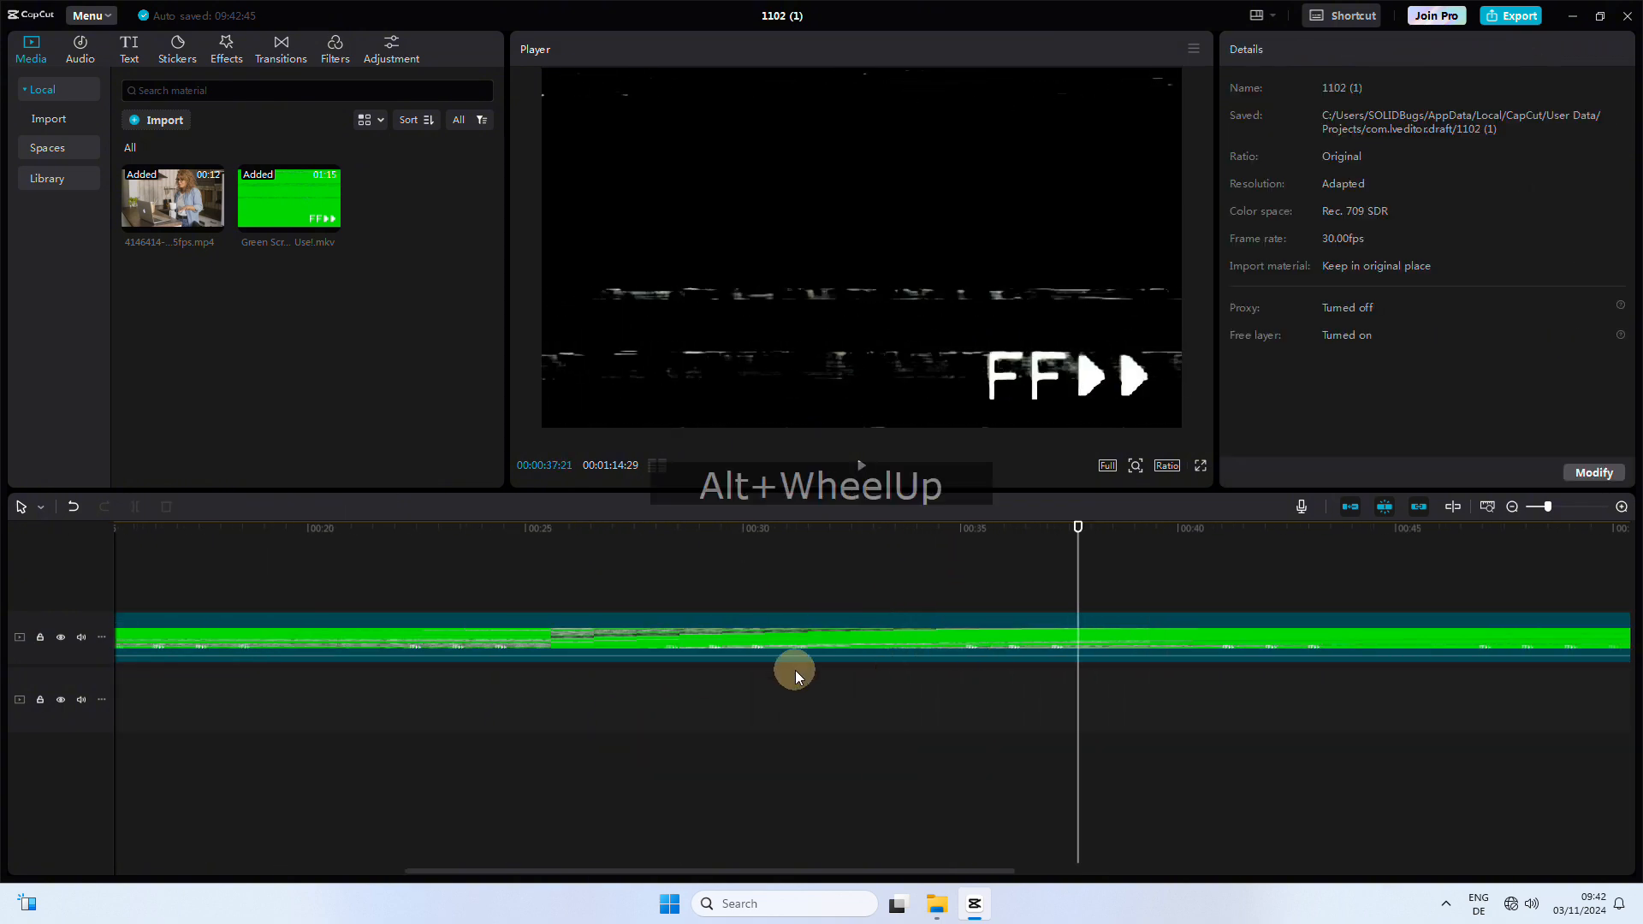
click(467, 582)
click(510, 640)
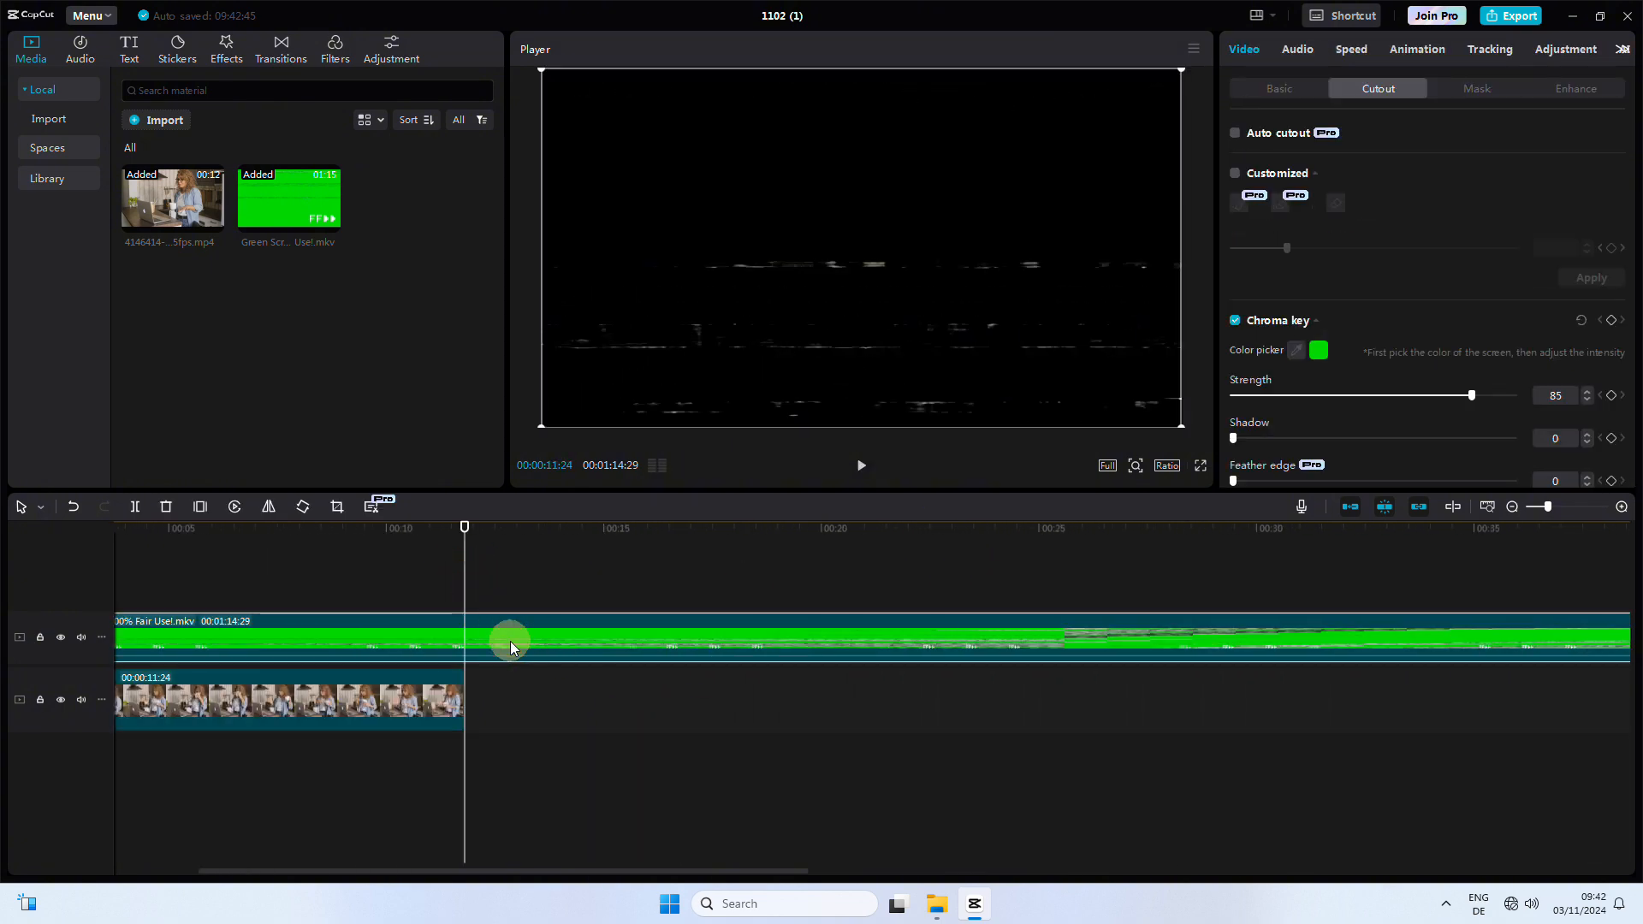
key(ctrl+b)
click(436, 637)
key(Delete)
Step: Move the remaining green-screen clip to the start of the timeline
drag(505, 629, 206, 633)
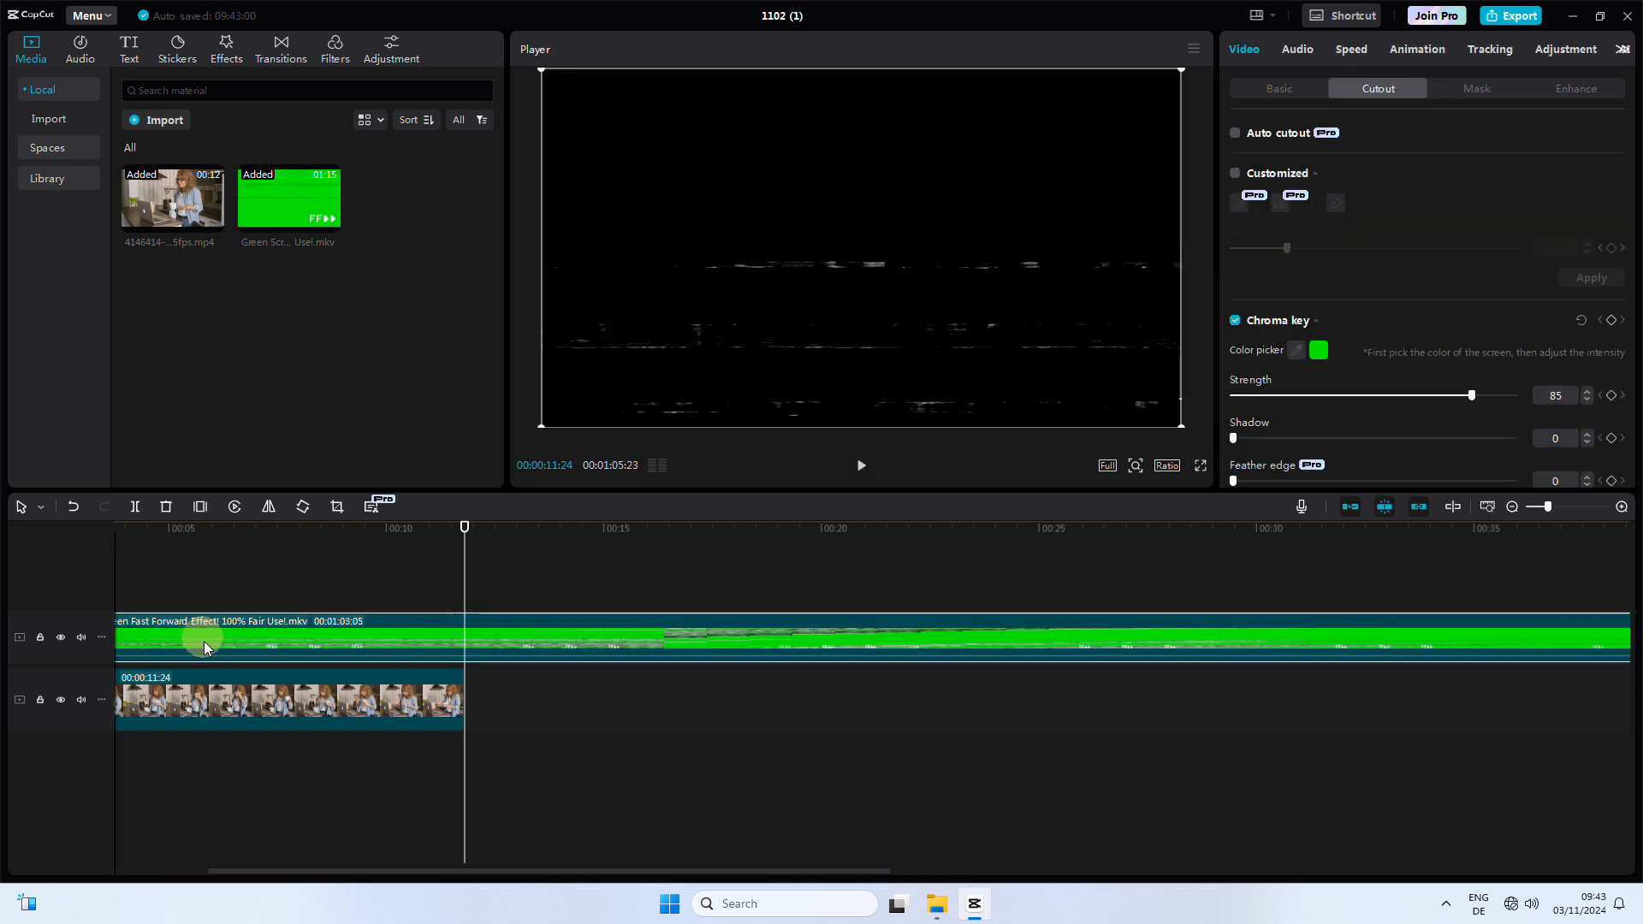
scroll(437, 770, up, 3)
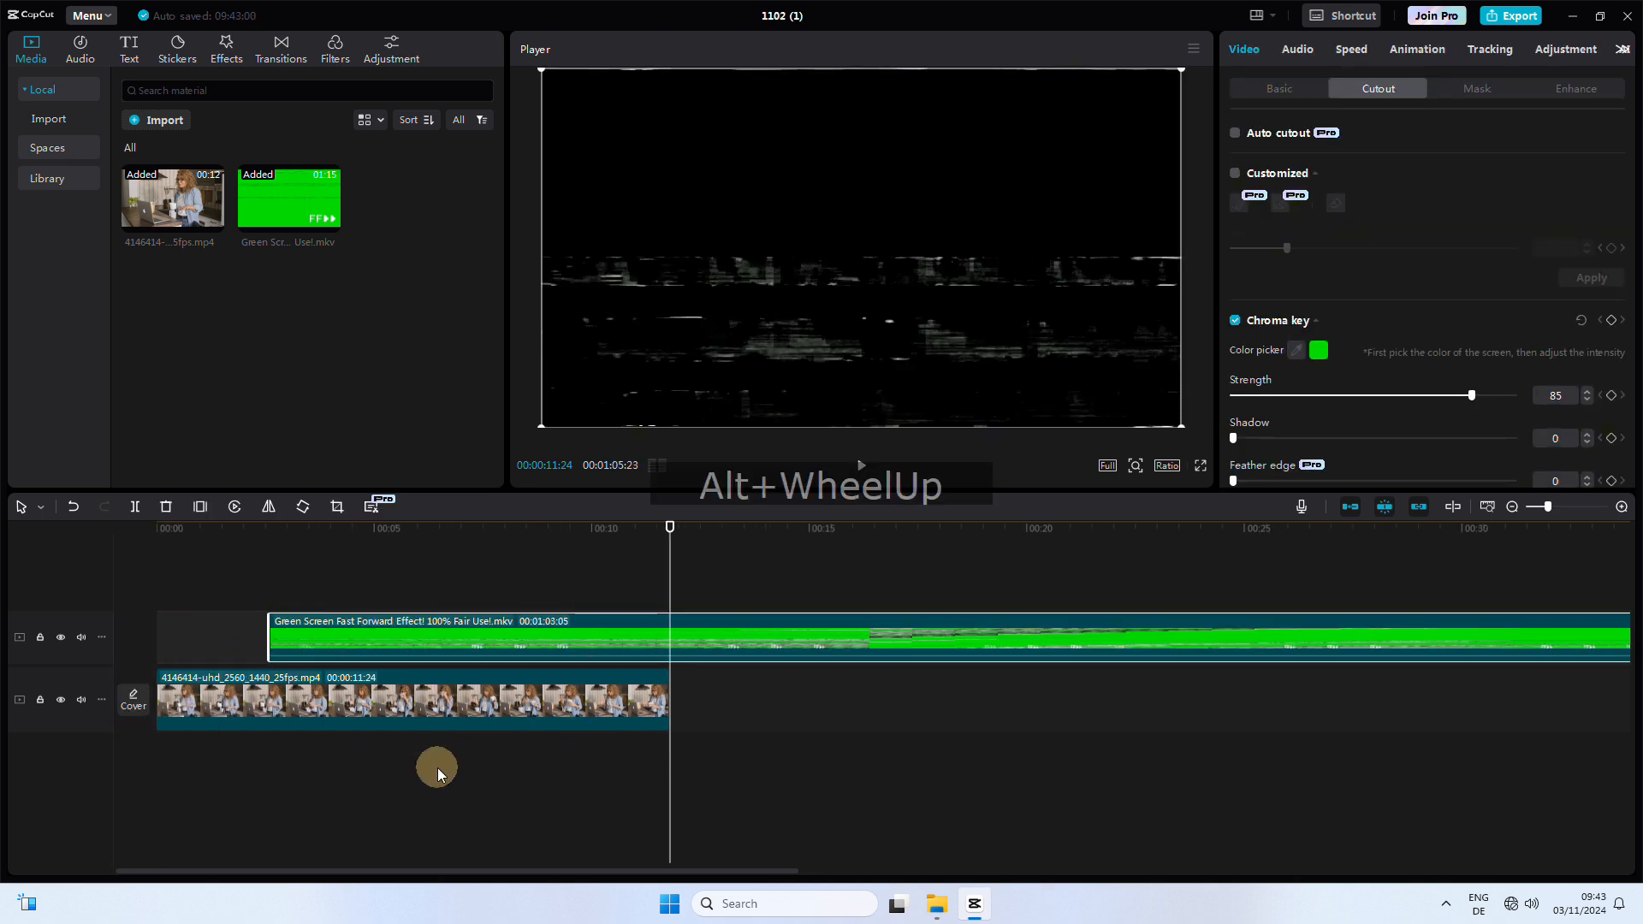
drag(504, 651, 367, 642)
drag(669, 587, 109, 571)
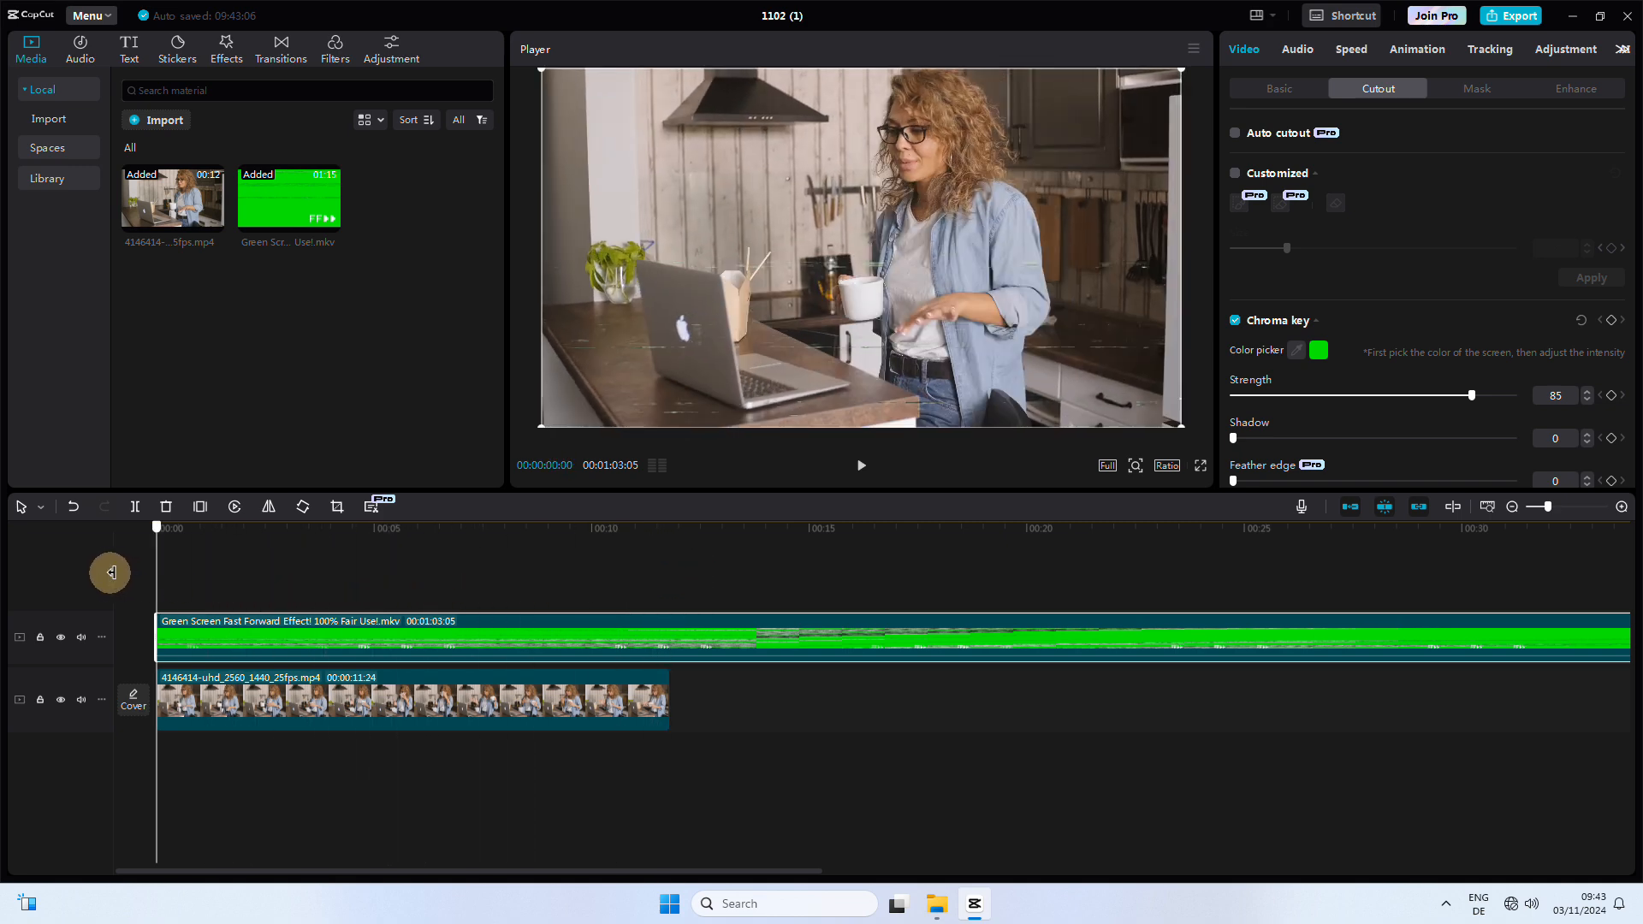
Step: Set the kitchen clip's speed to 2.0x
click(861, 467)
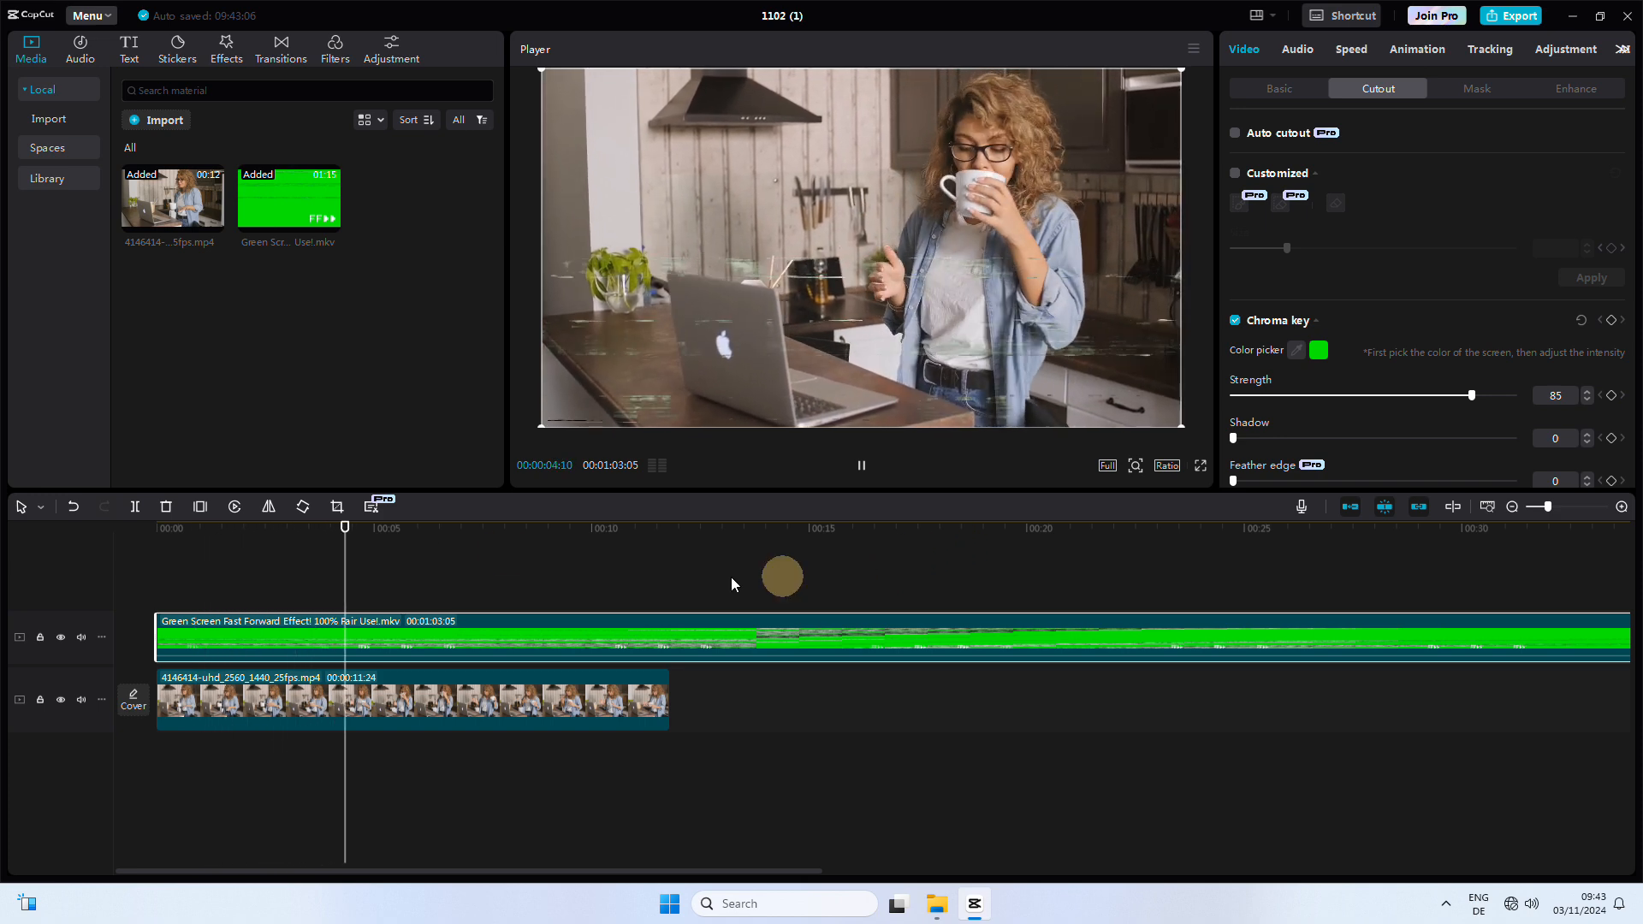
click(860, 467)
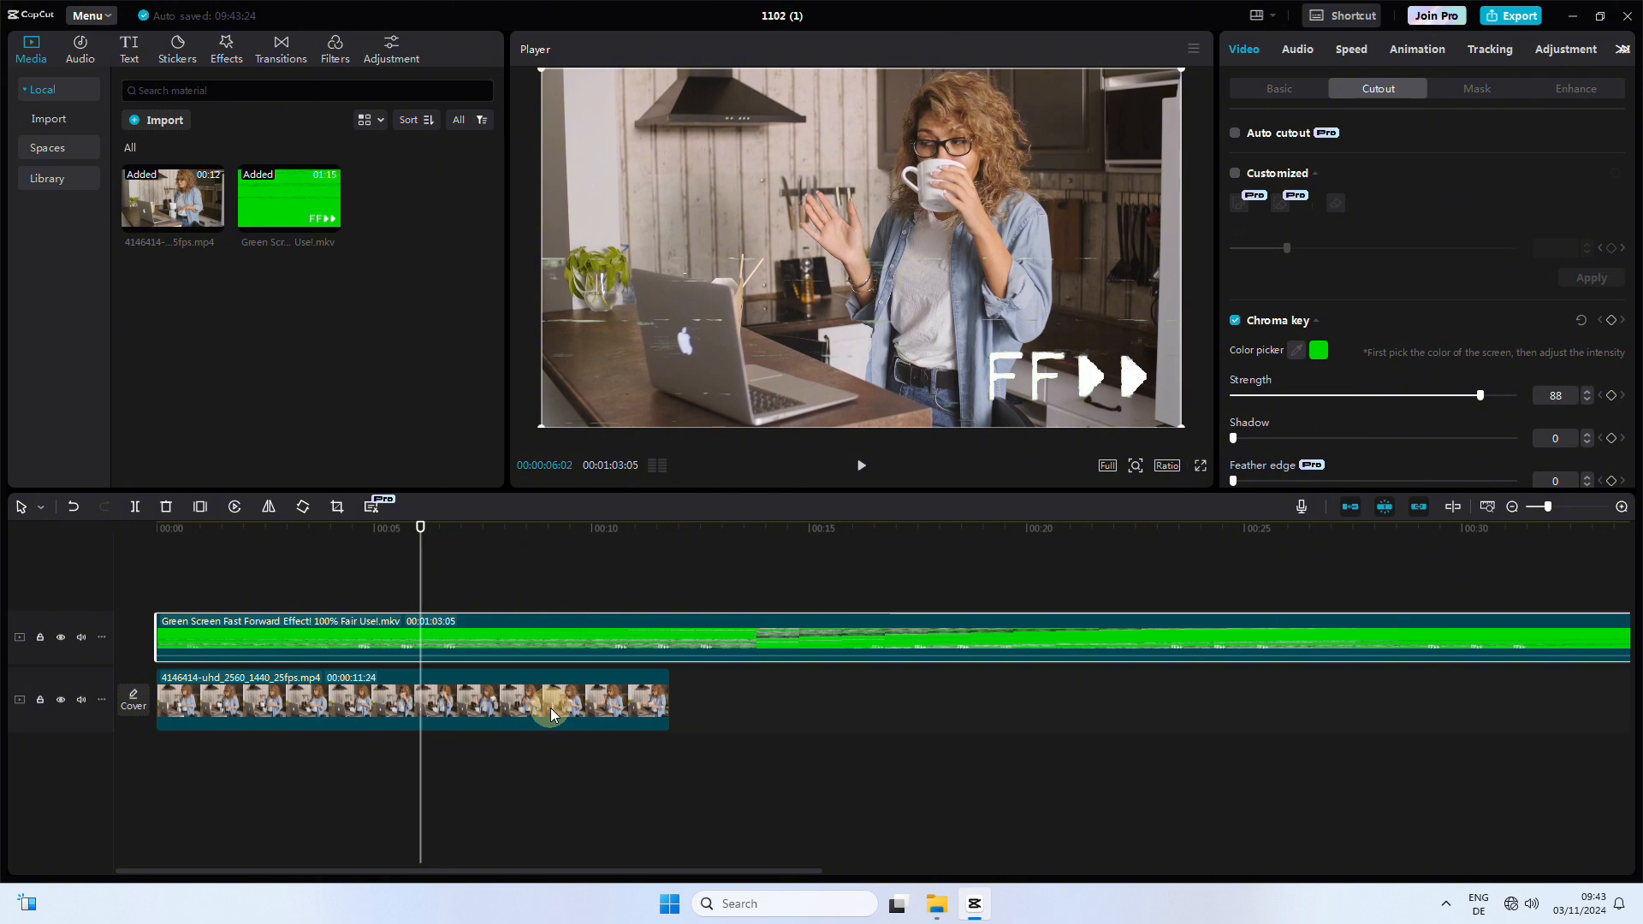
click(552, 716)
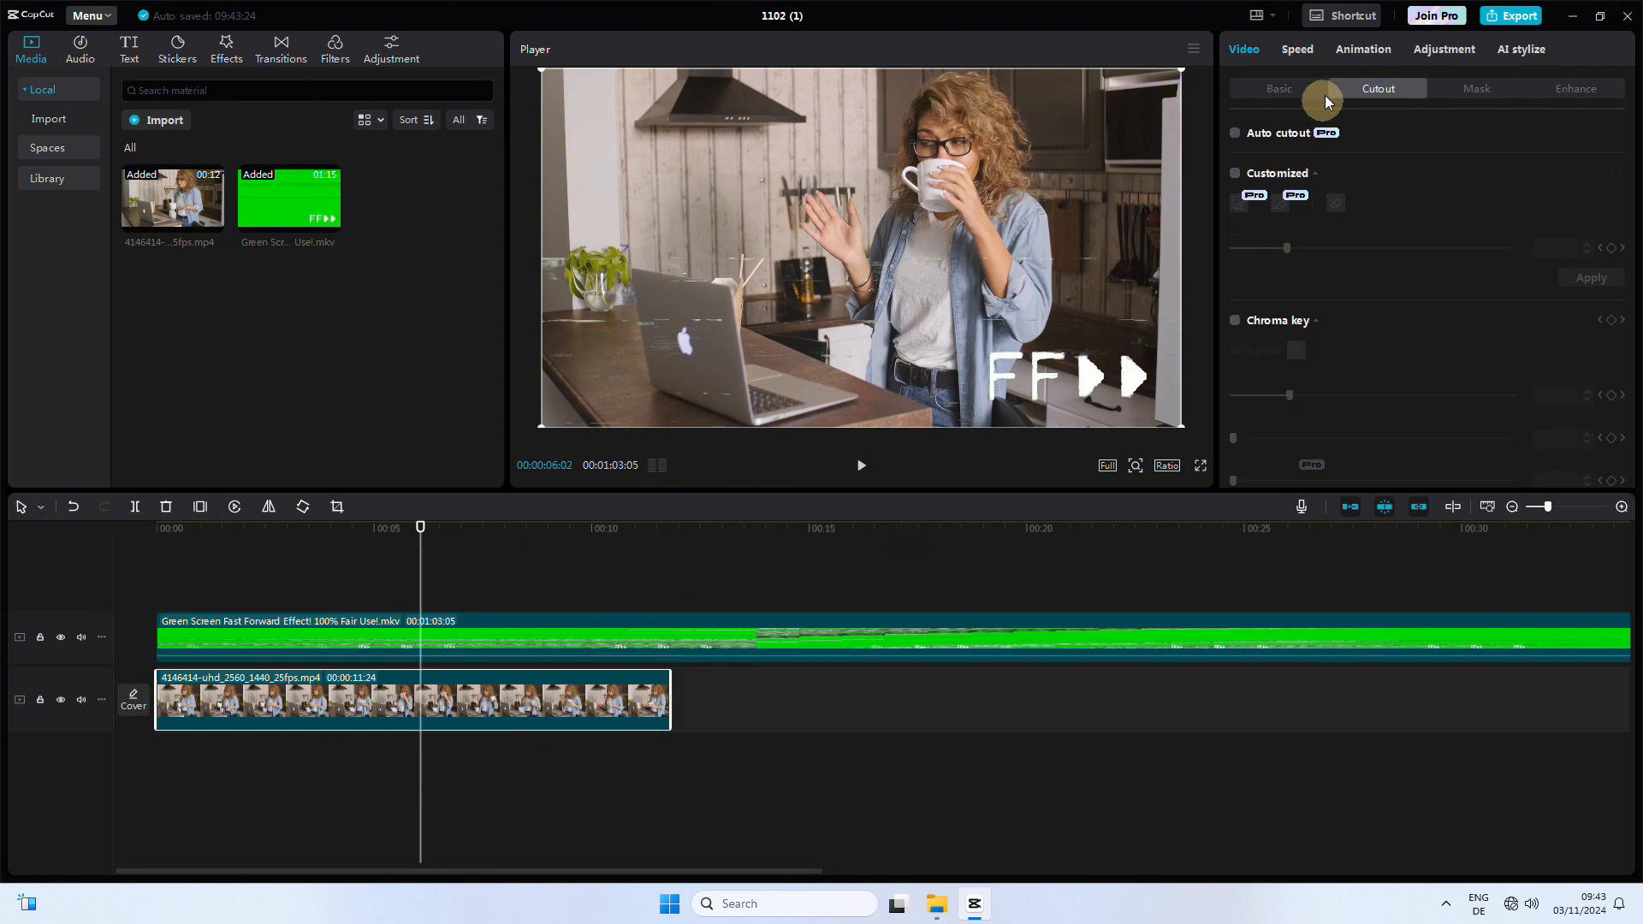
click(1299, 51)
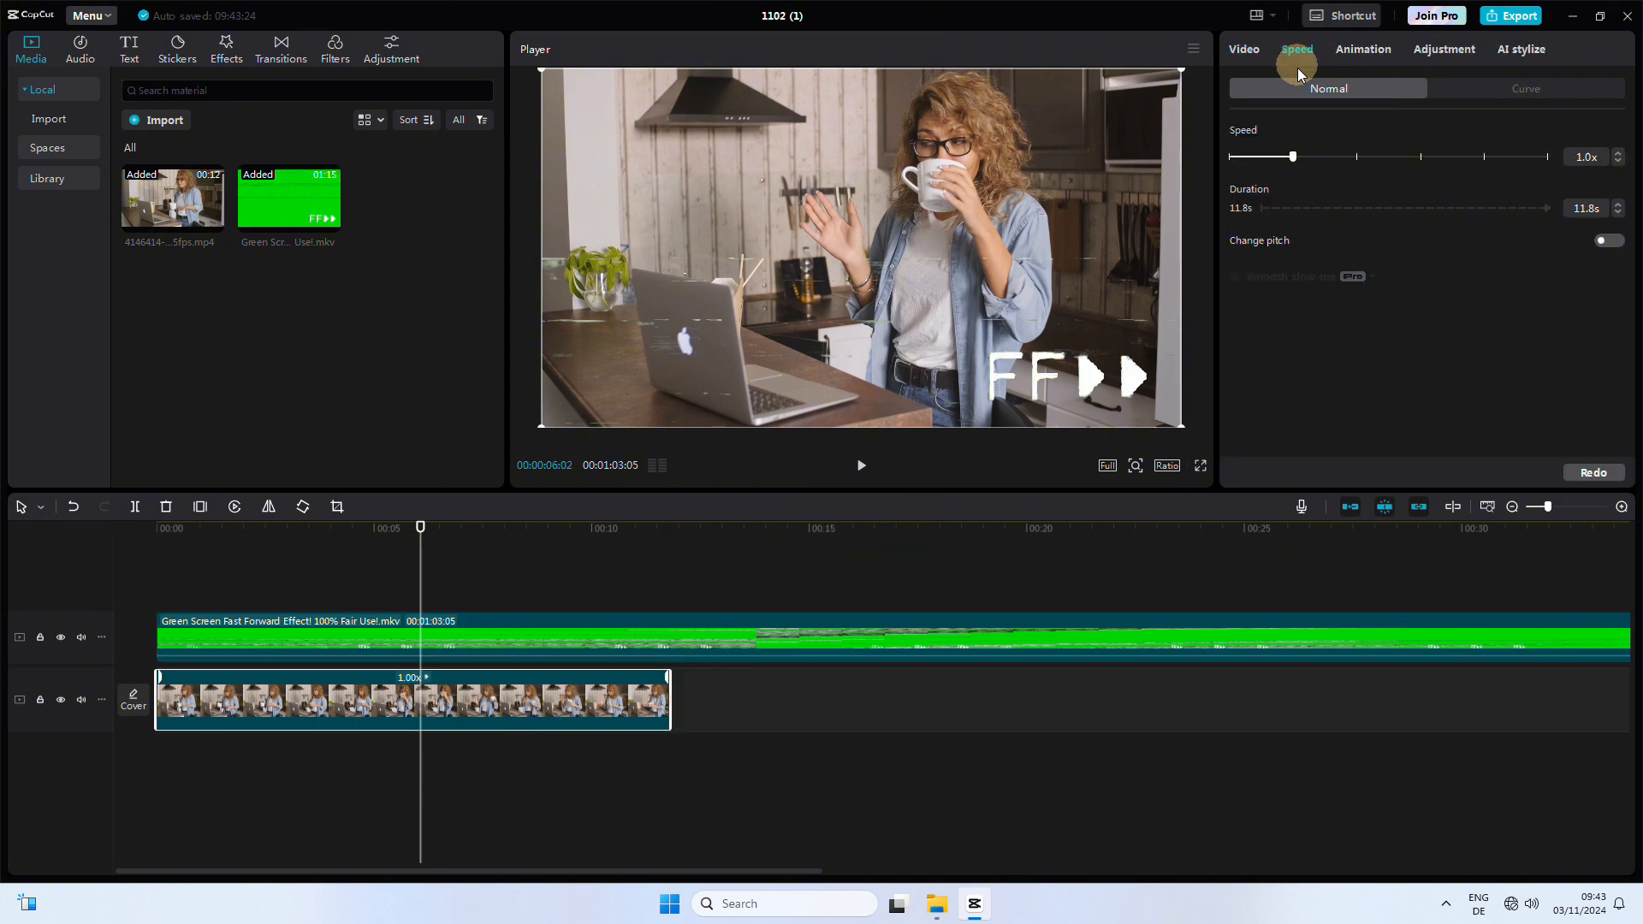
click(1357, 158)
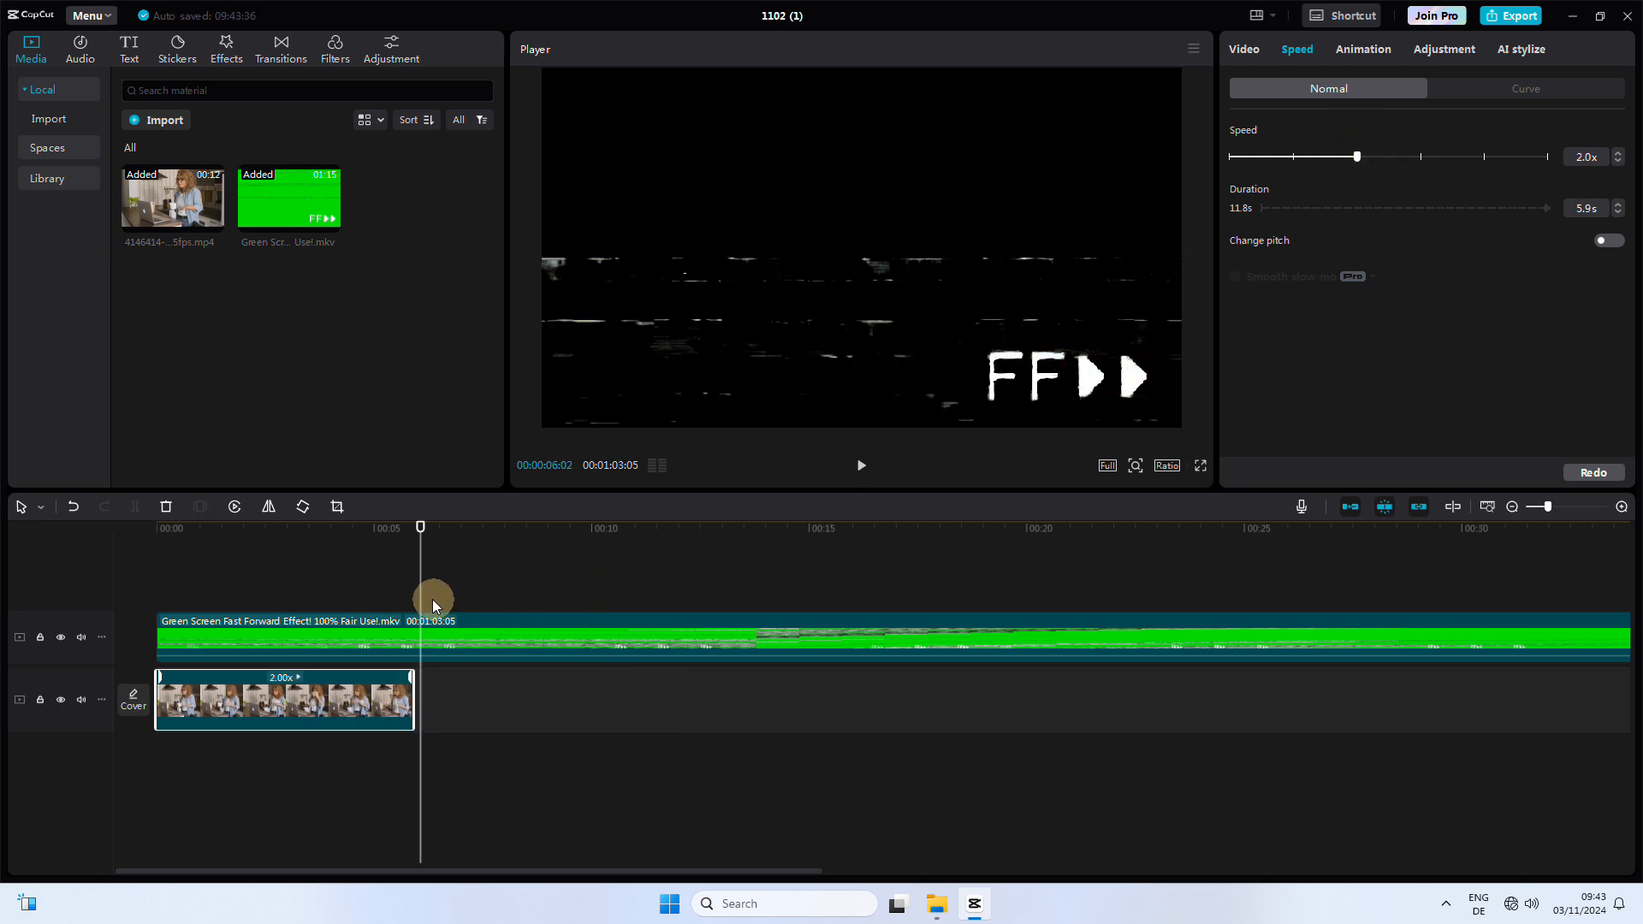
Step: Split the green-screen clip at the end of the sped-up kitchen clip, delete the rest, and play the result
click(447, 651)
click(446, 647)
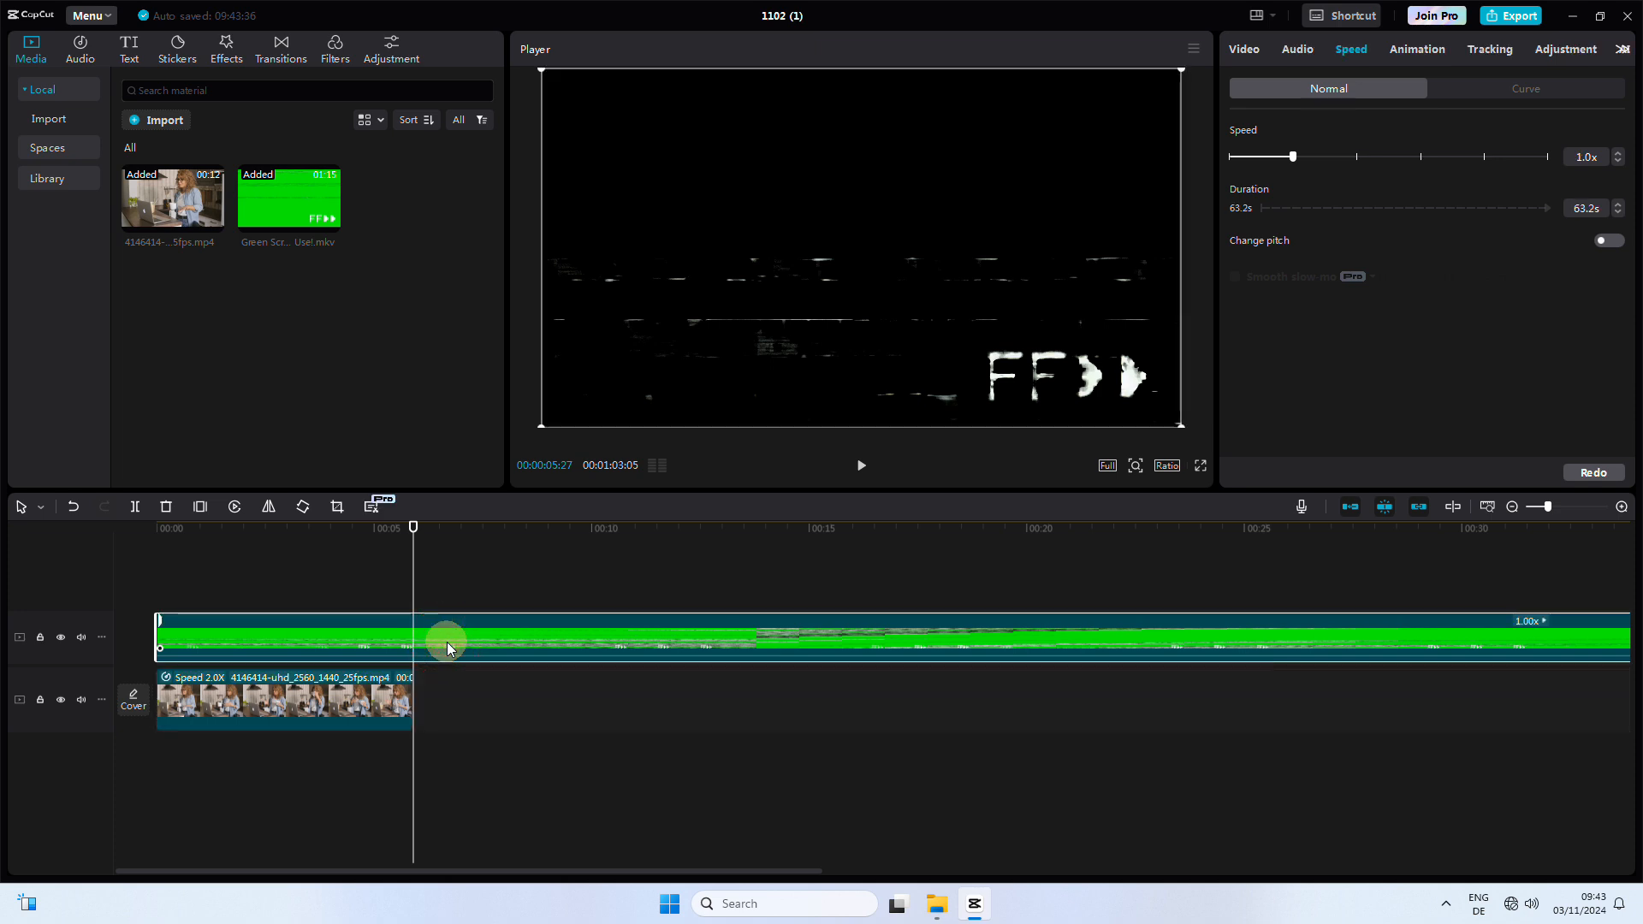
click(136, 507)
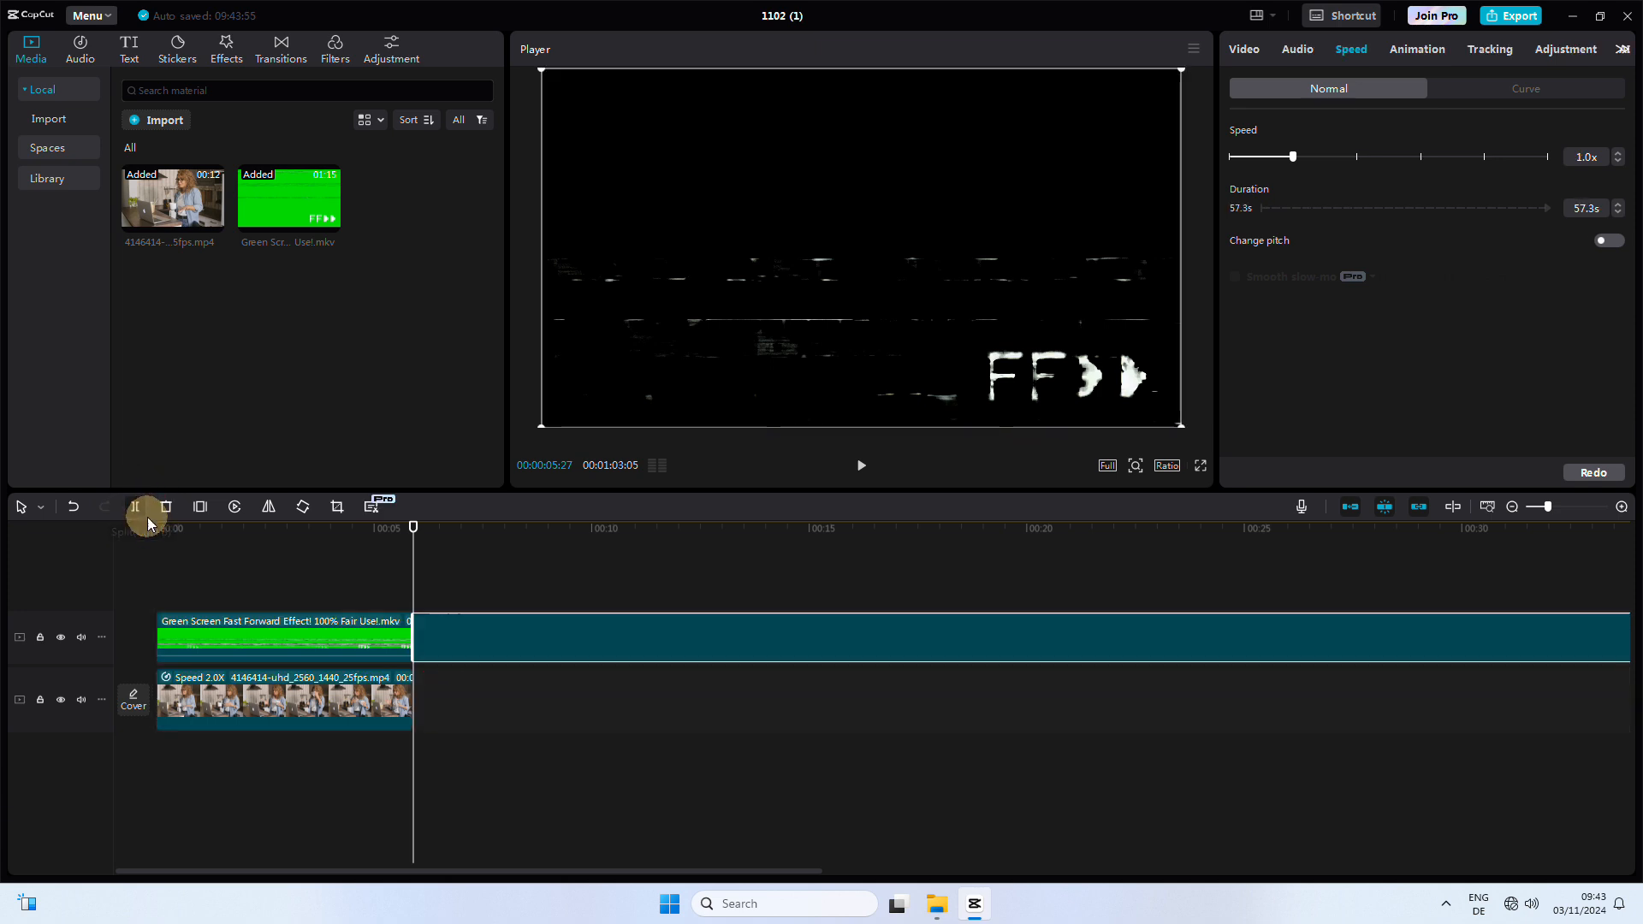
click(433, 633)
right_click(469, 661)
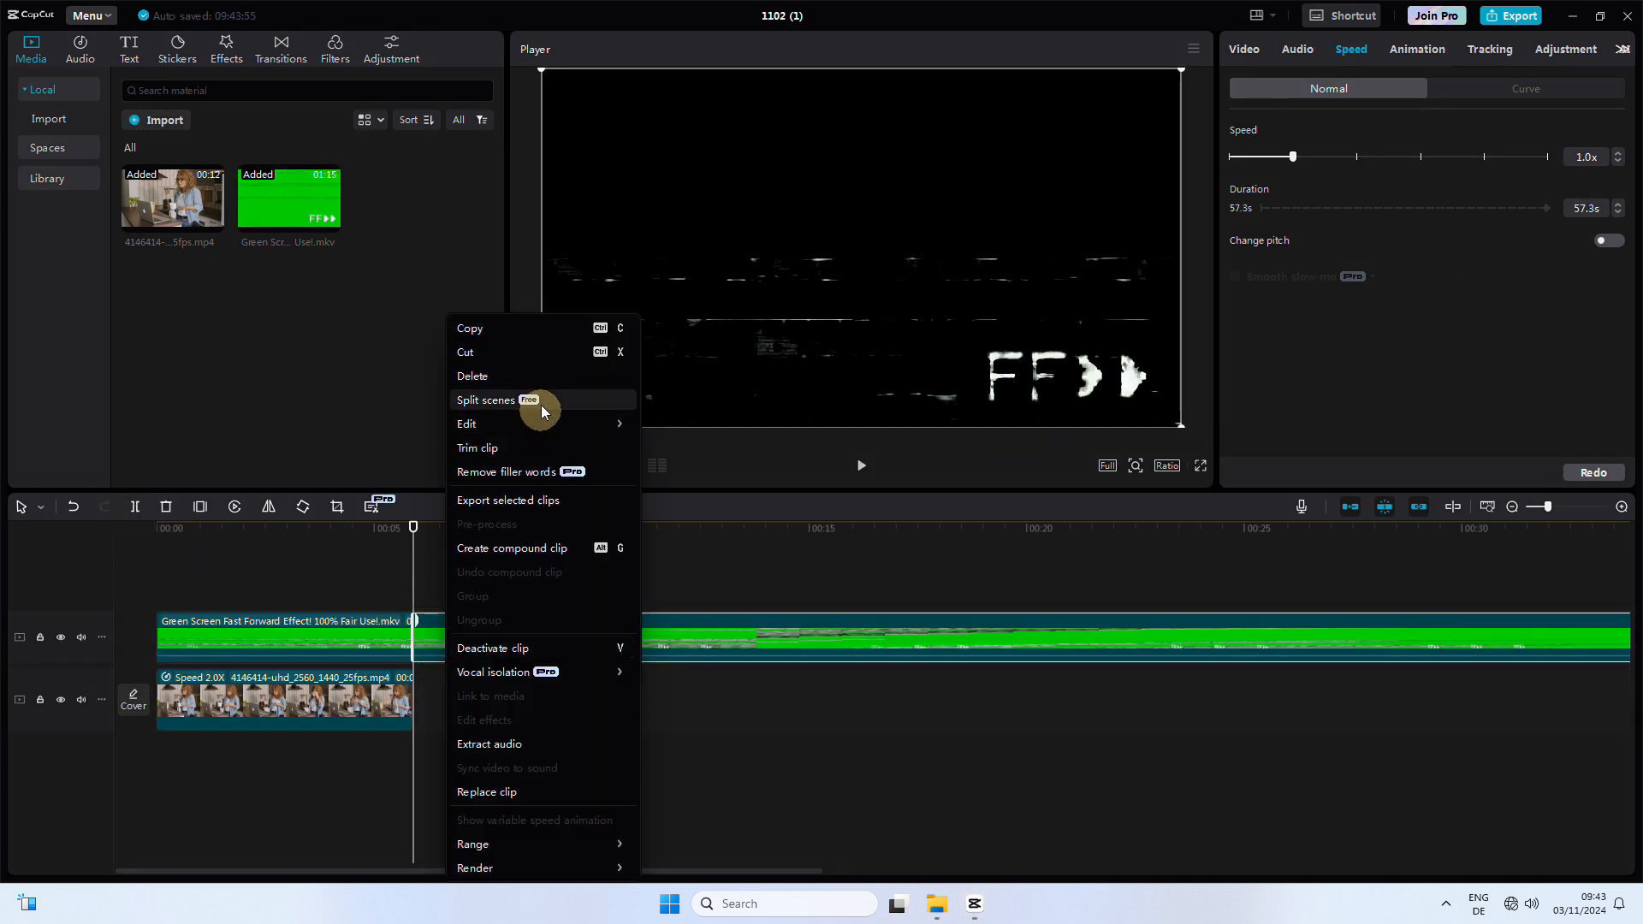
click(536, 377)
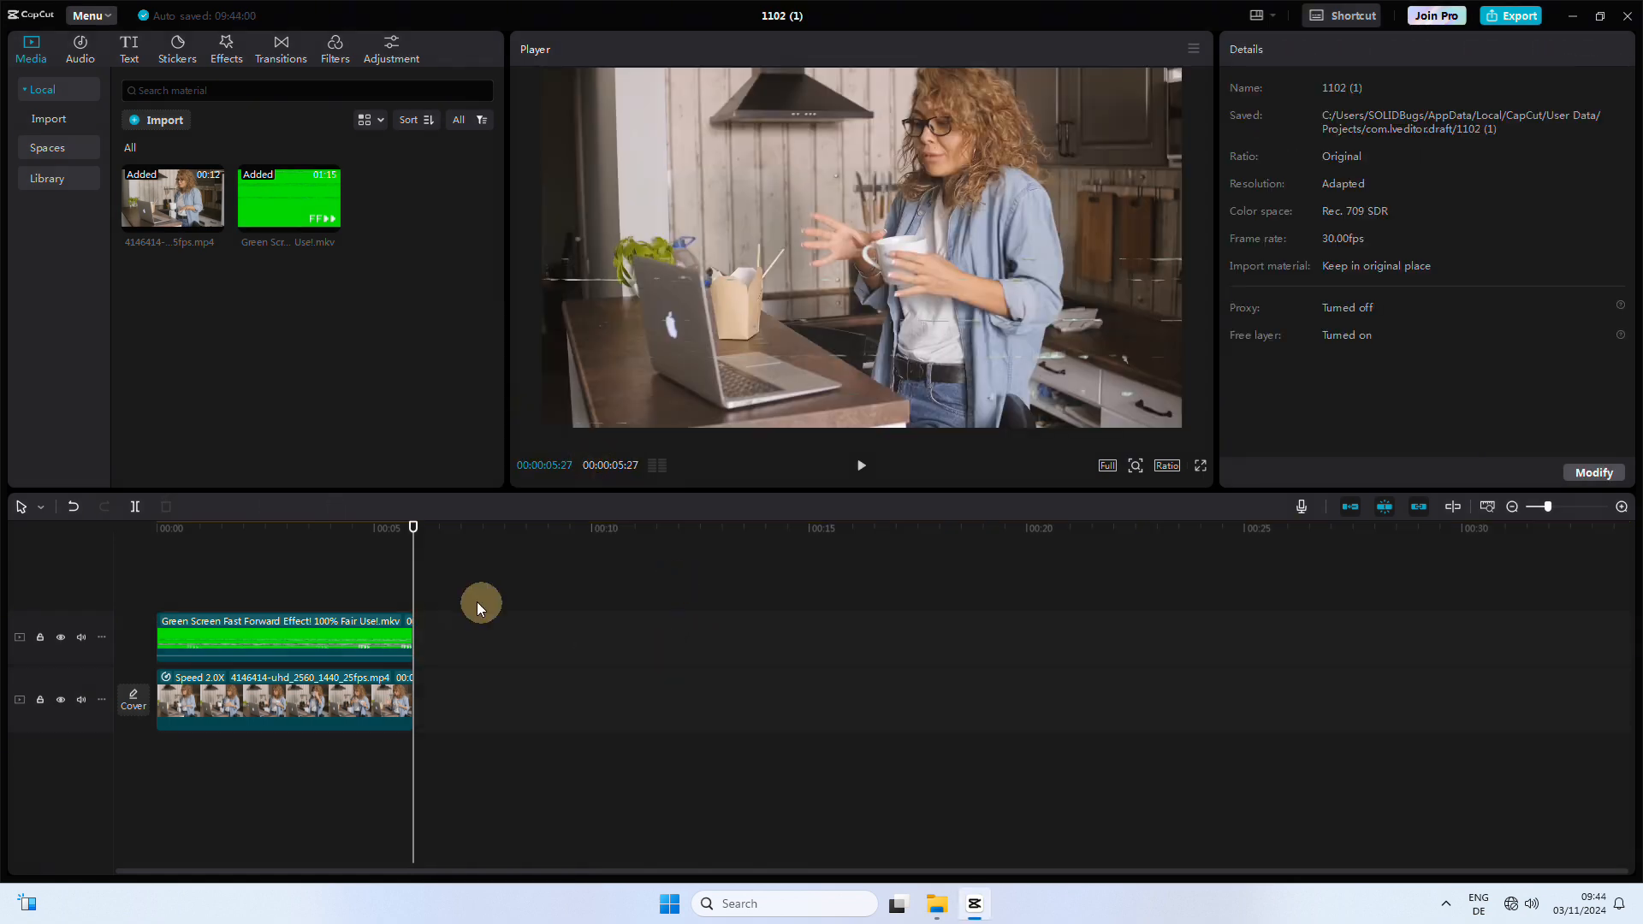
key(space)
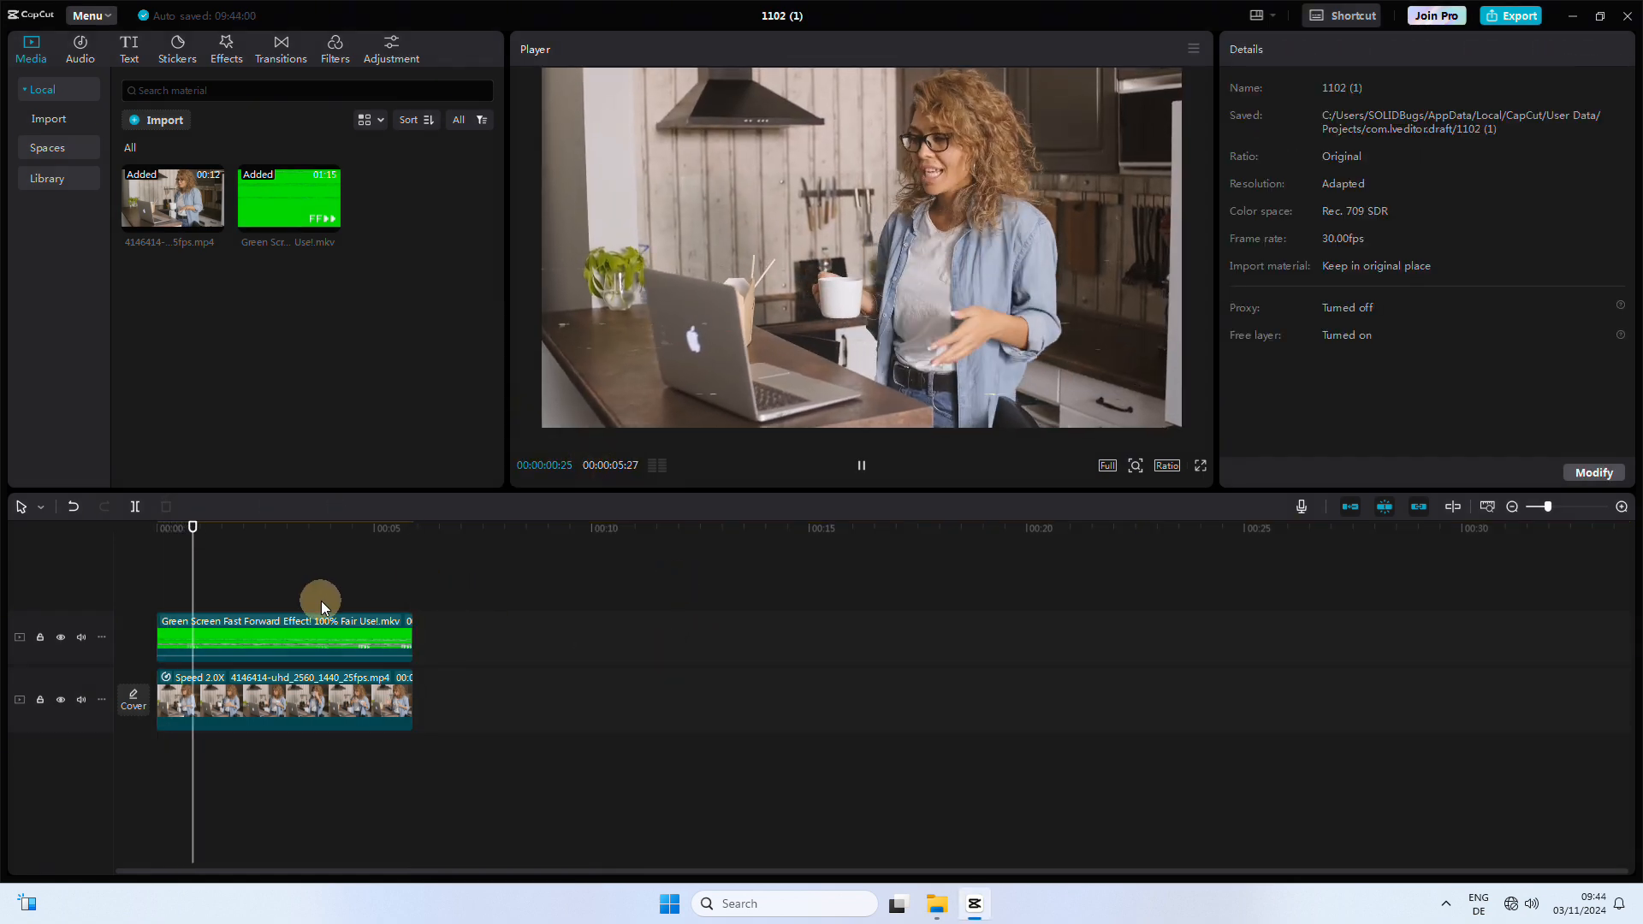
Step: Pause playback, select the kitchen clip and browse its In animation presets
key(space)
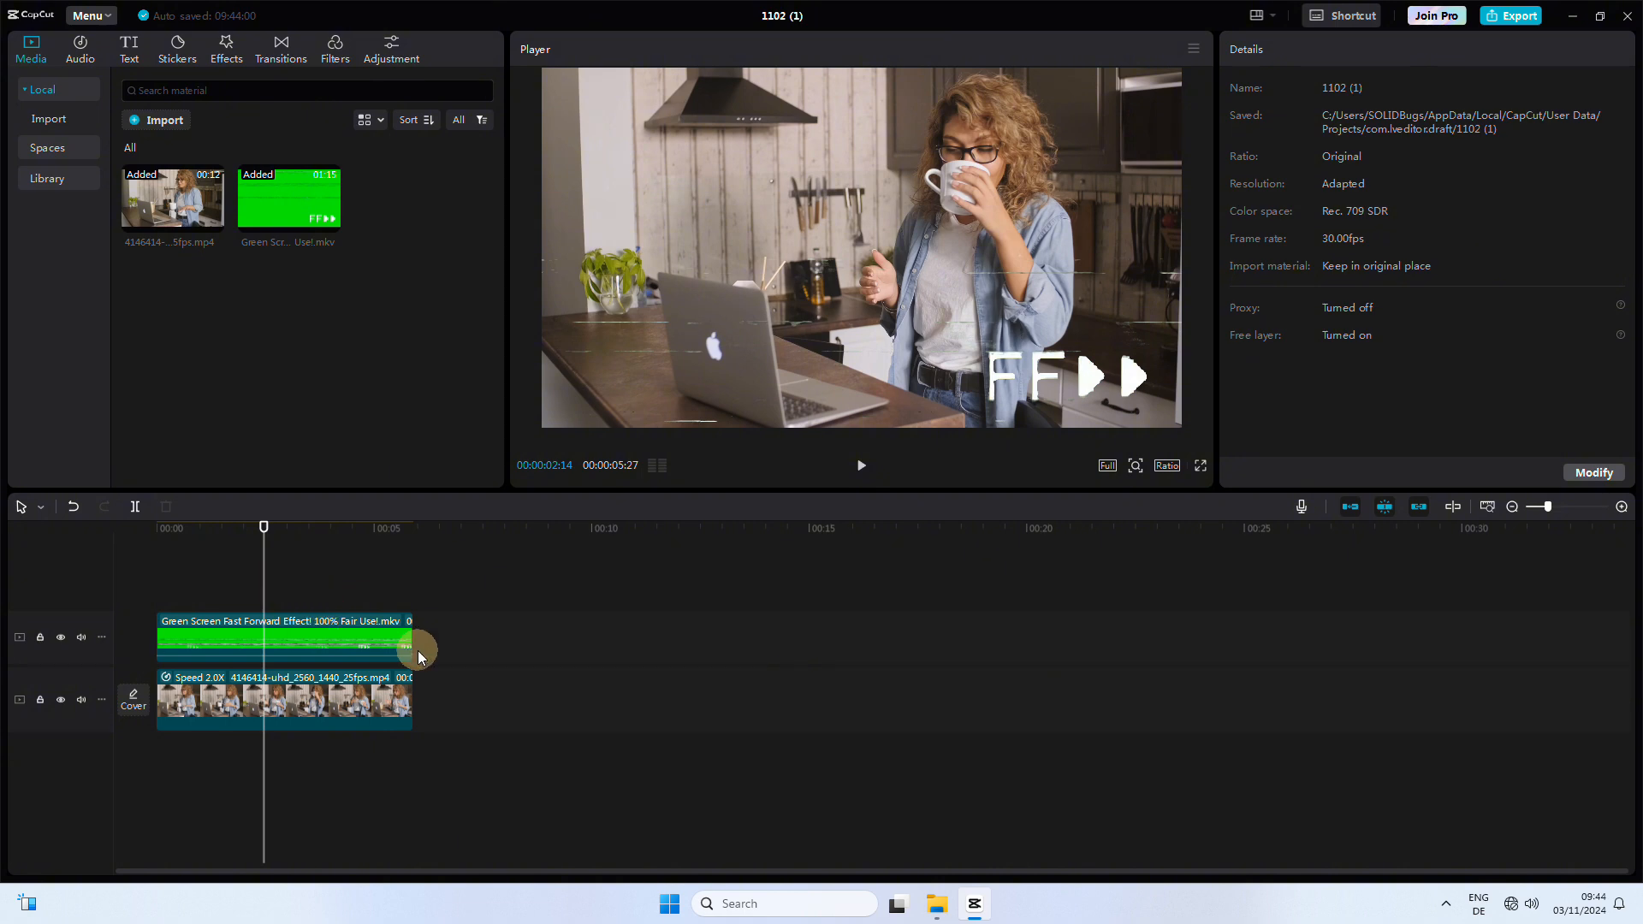
click(324, 706)
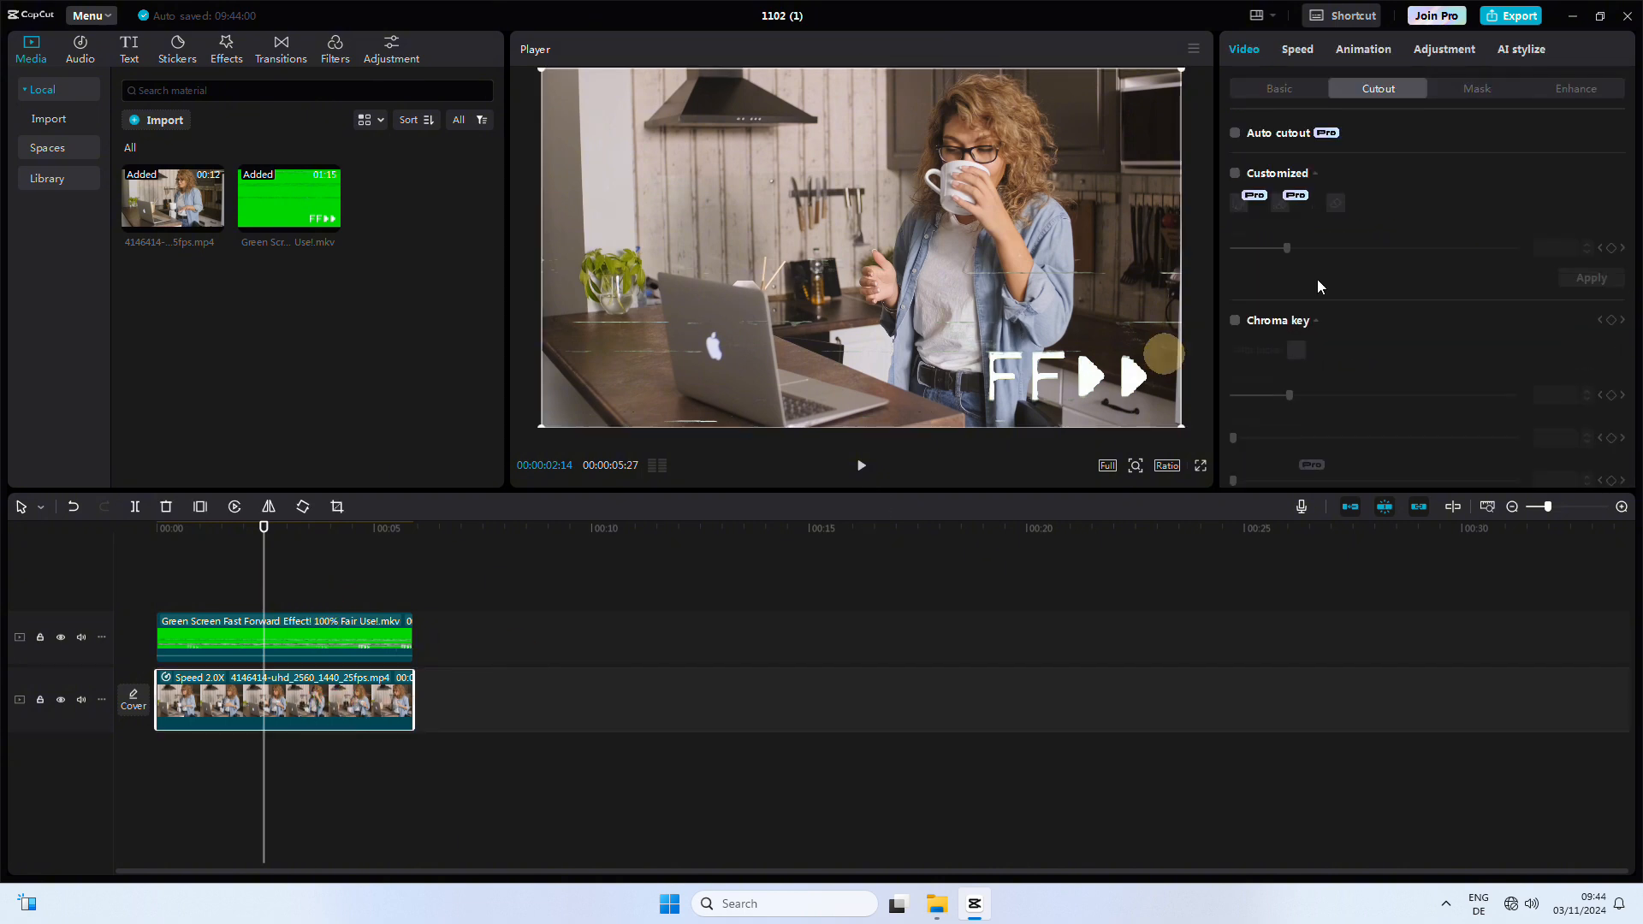
click(1363, 51)
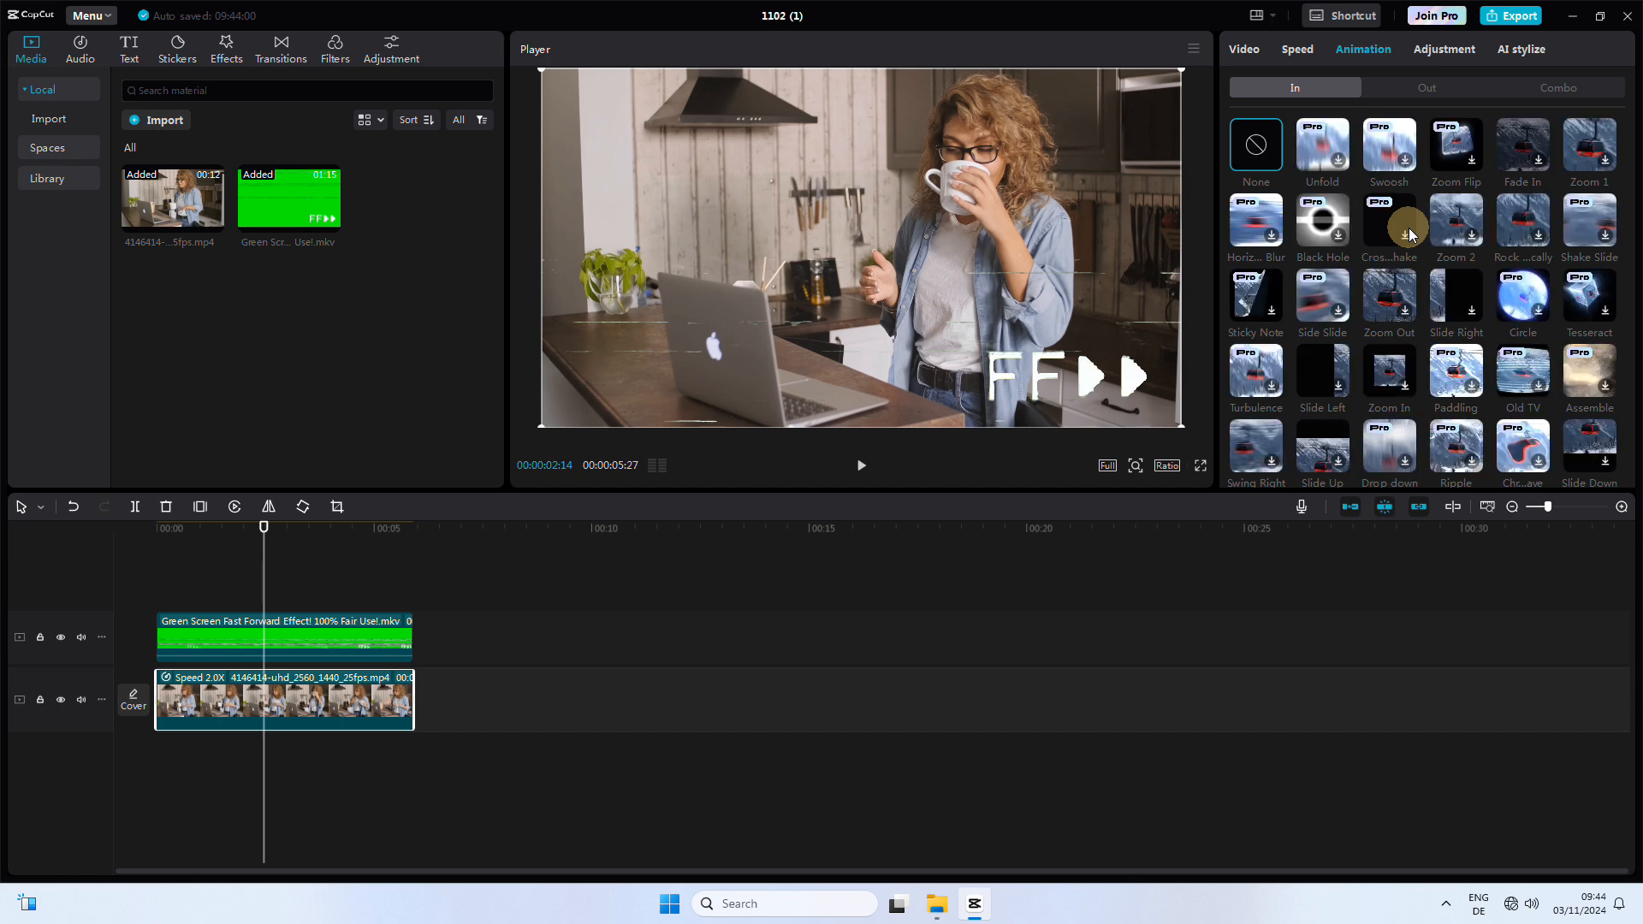
scroll(1369, 299, down, 10)
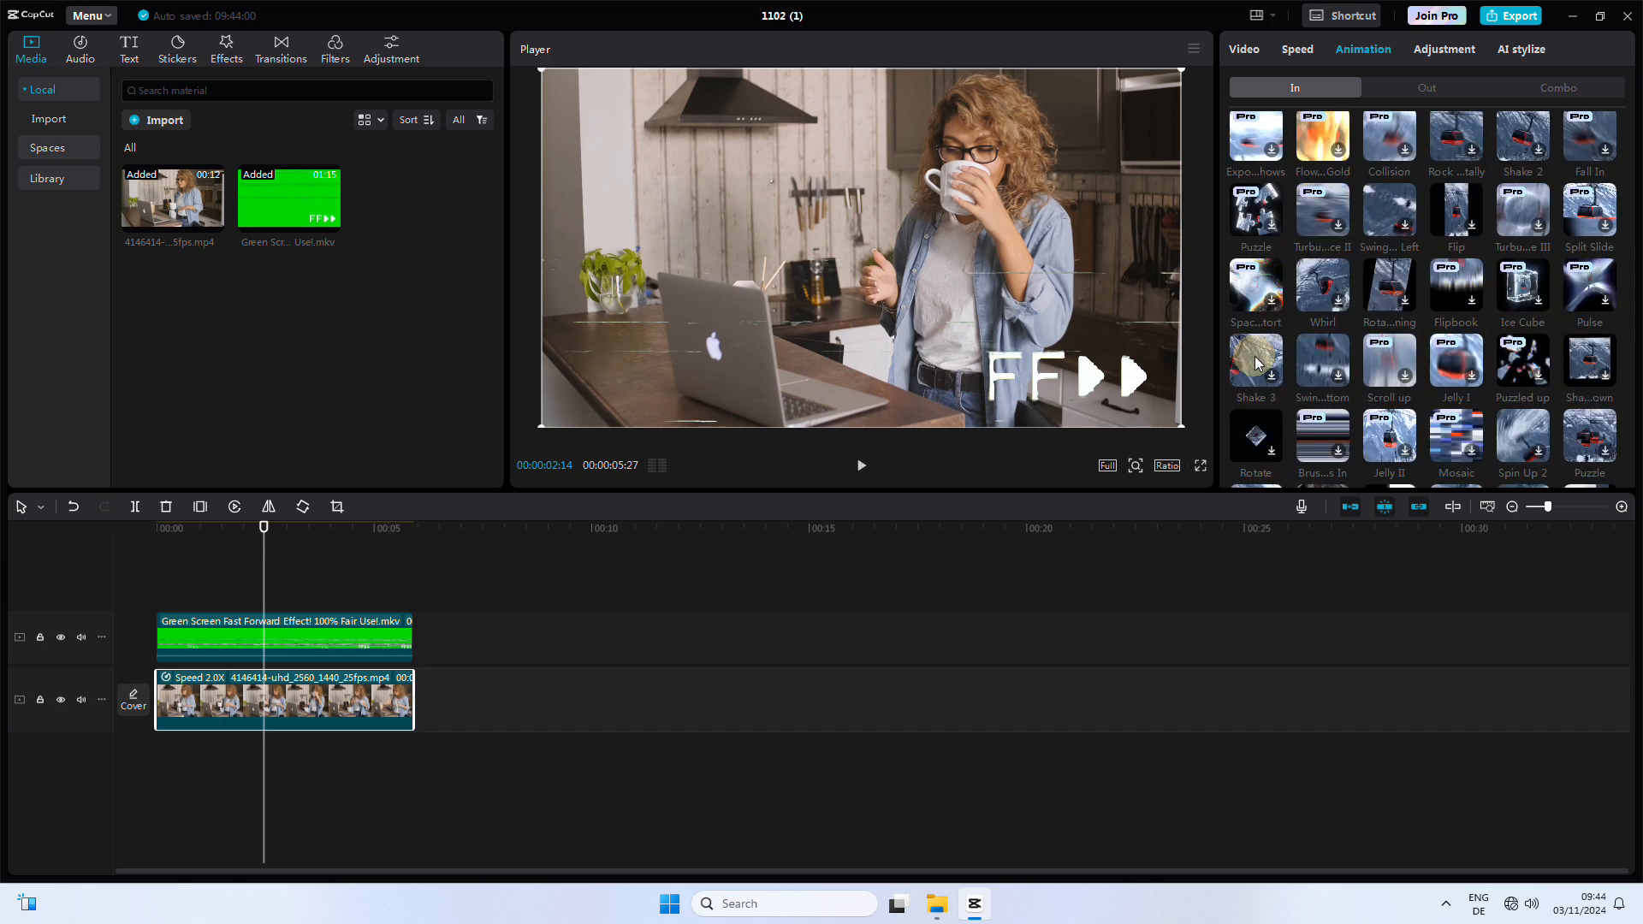
scroll(1322, 365, up, 1)
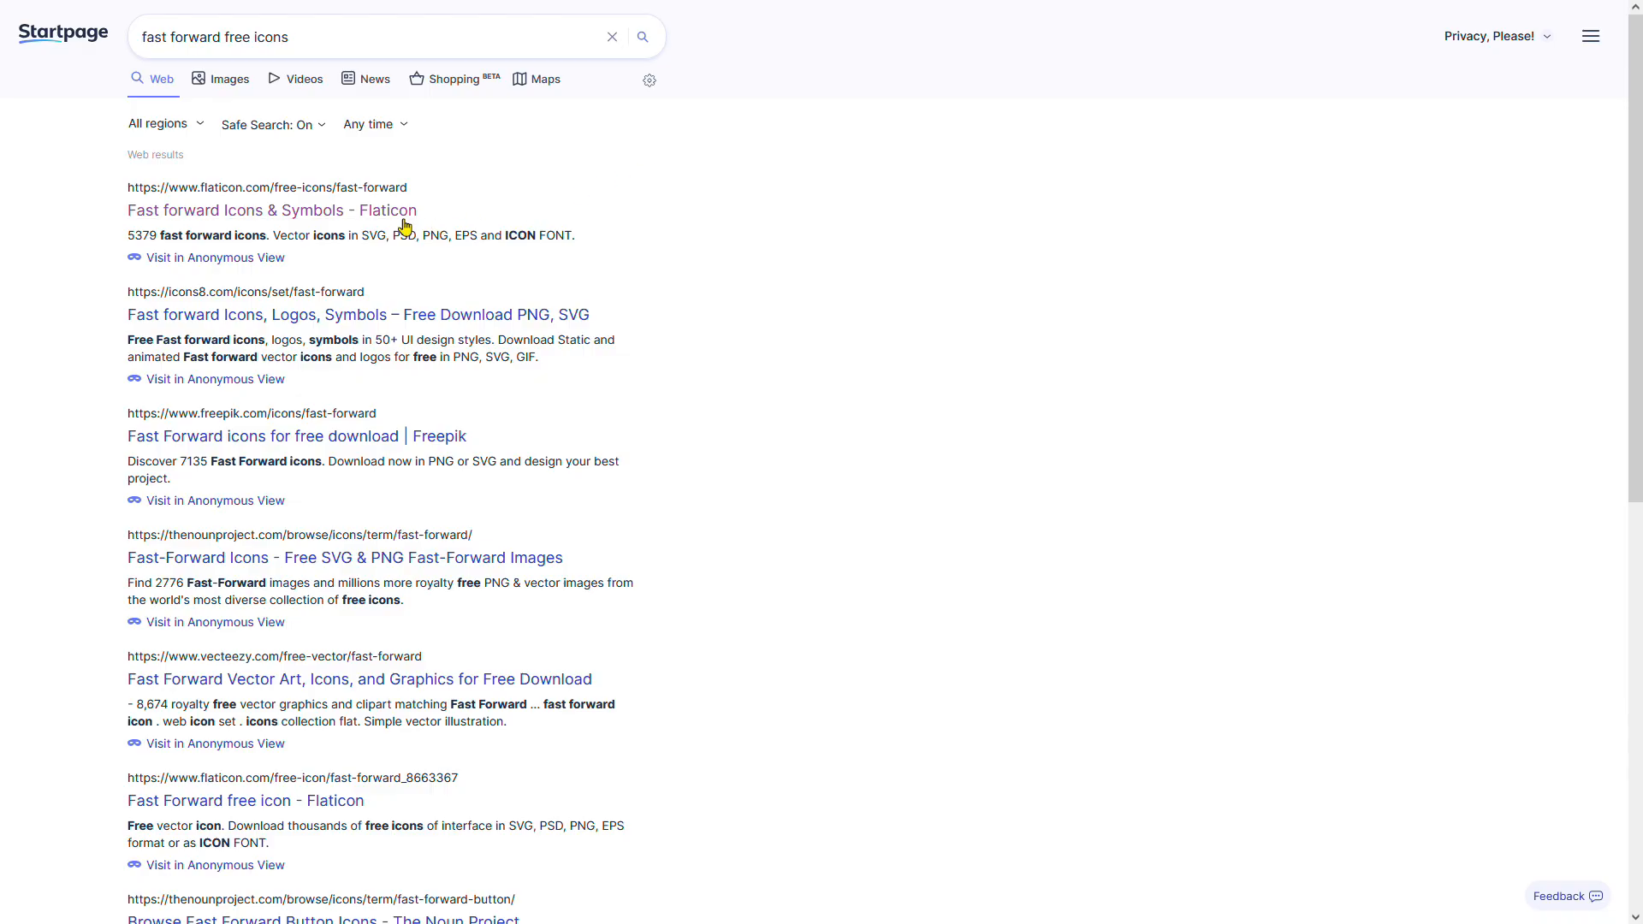
Step: Open the first fast-forward icon in the Flaticon search results
click(402, 214)
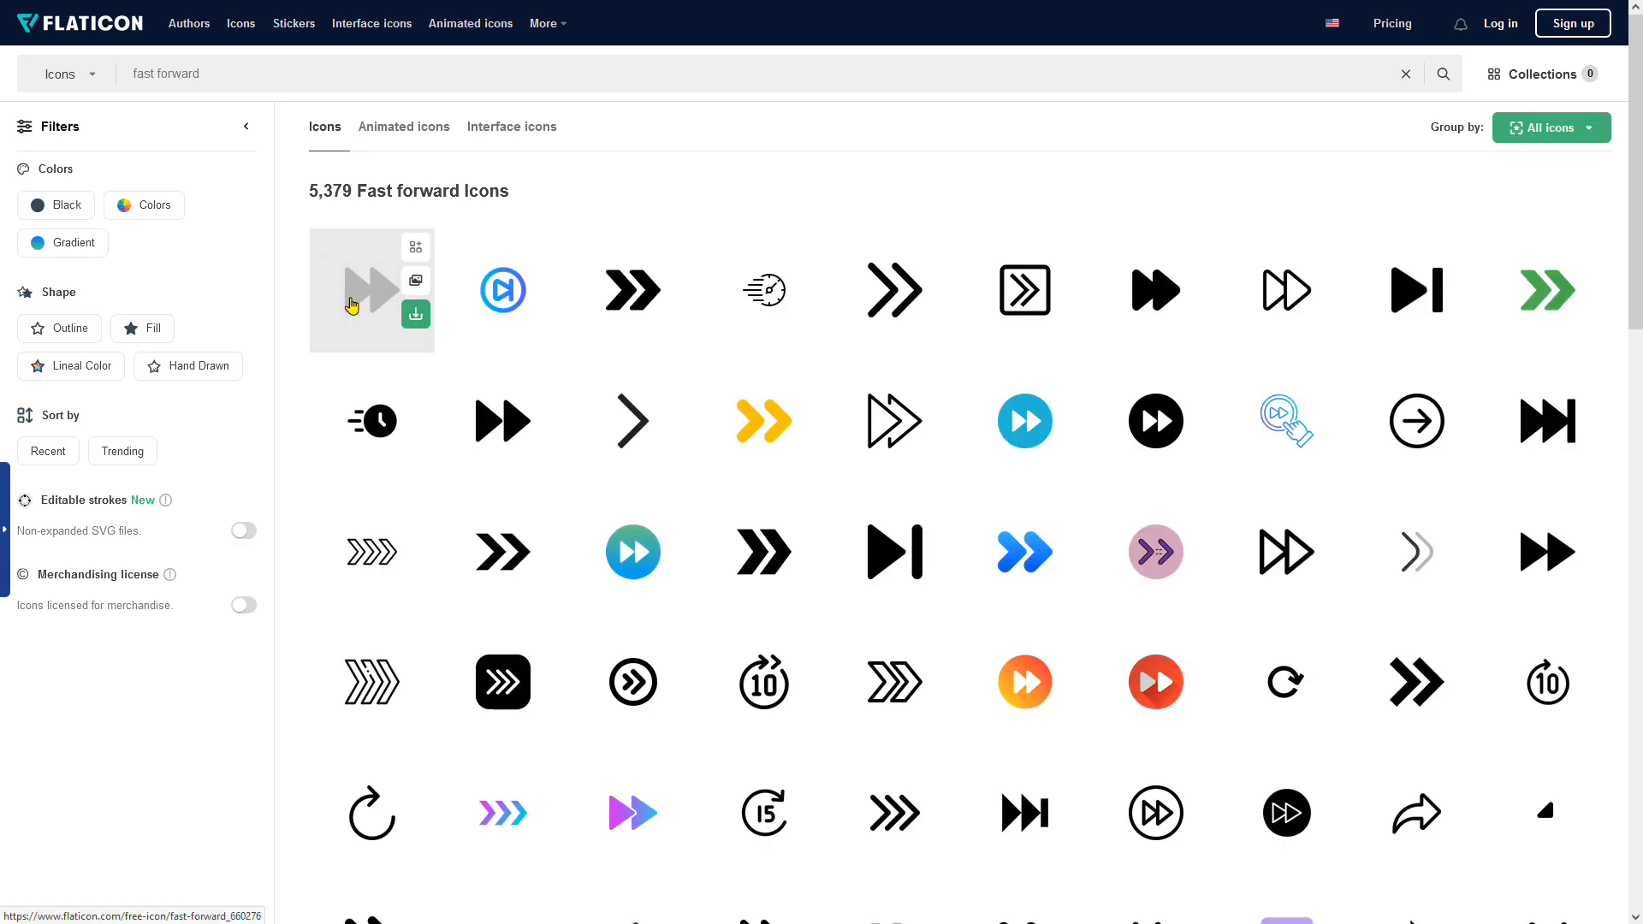
click(351, 306)
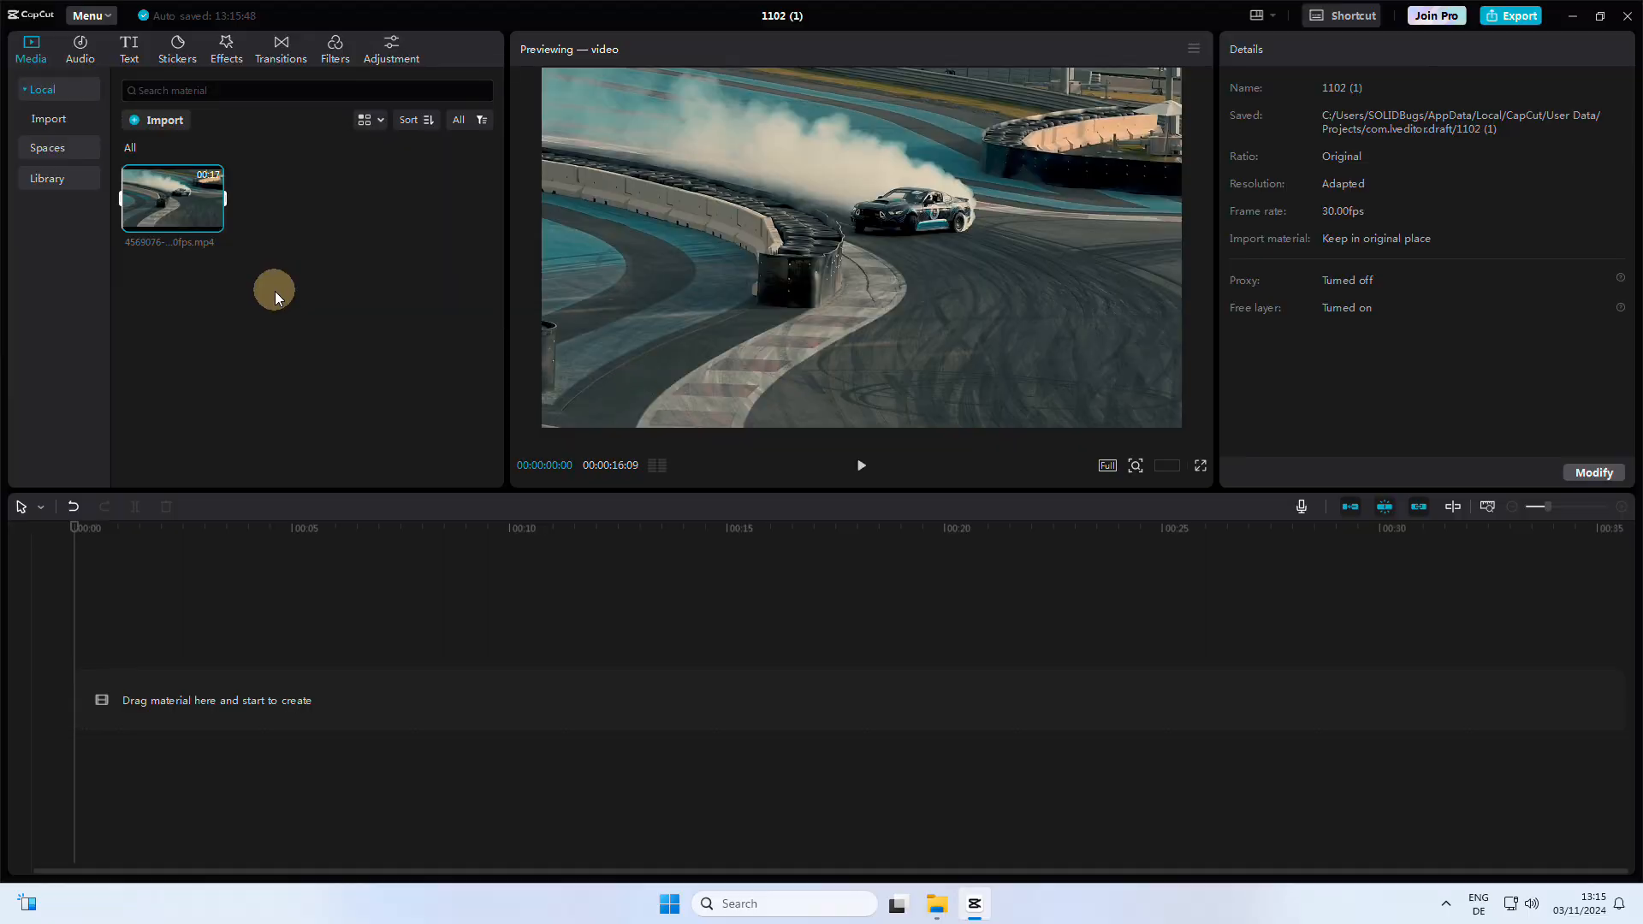
Step: Add the drift clip to the timeline and import ff03.png, ff01.png and ff02.png from Downloads
click(212, 222)
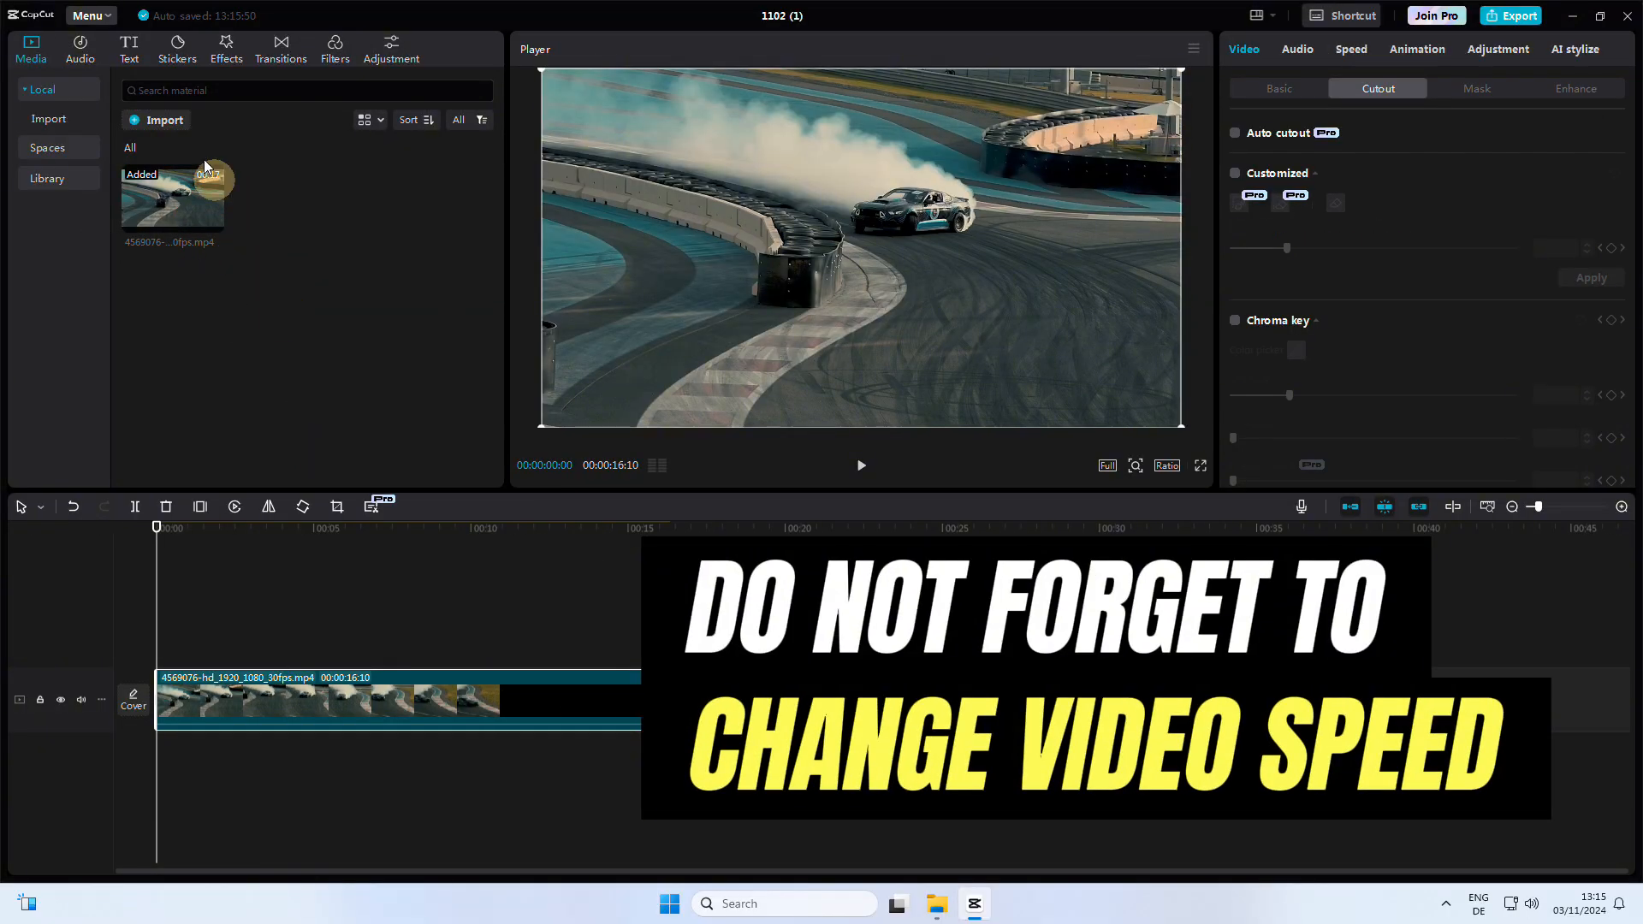
click(177, 129)
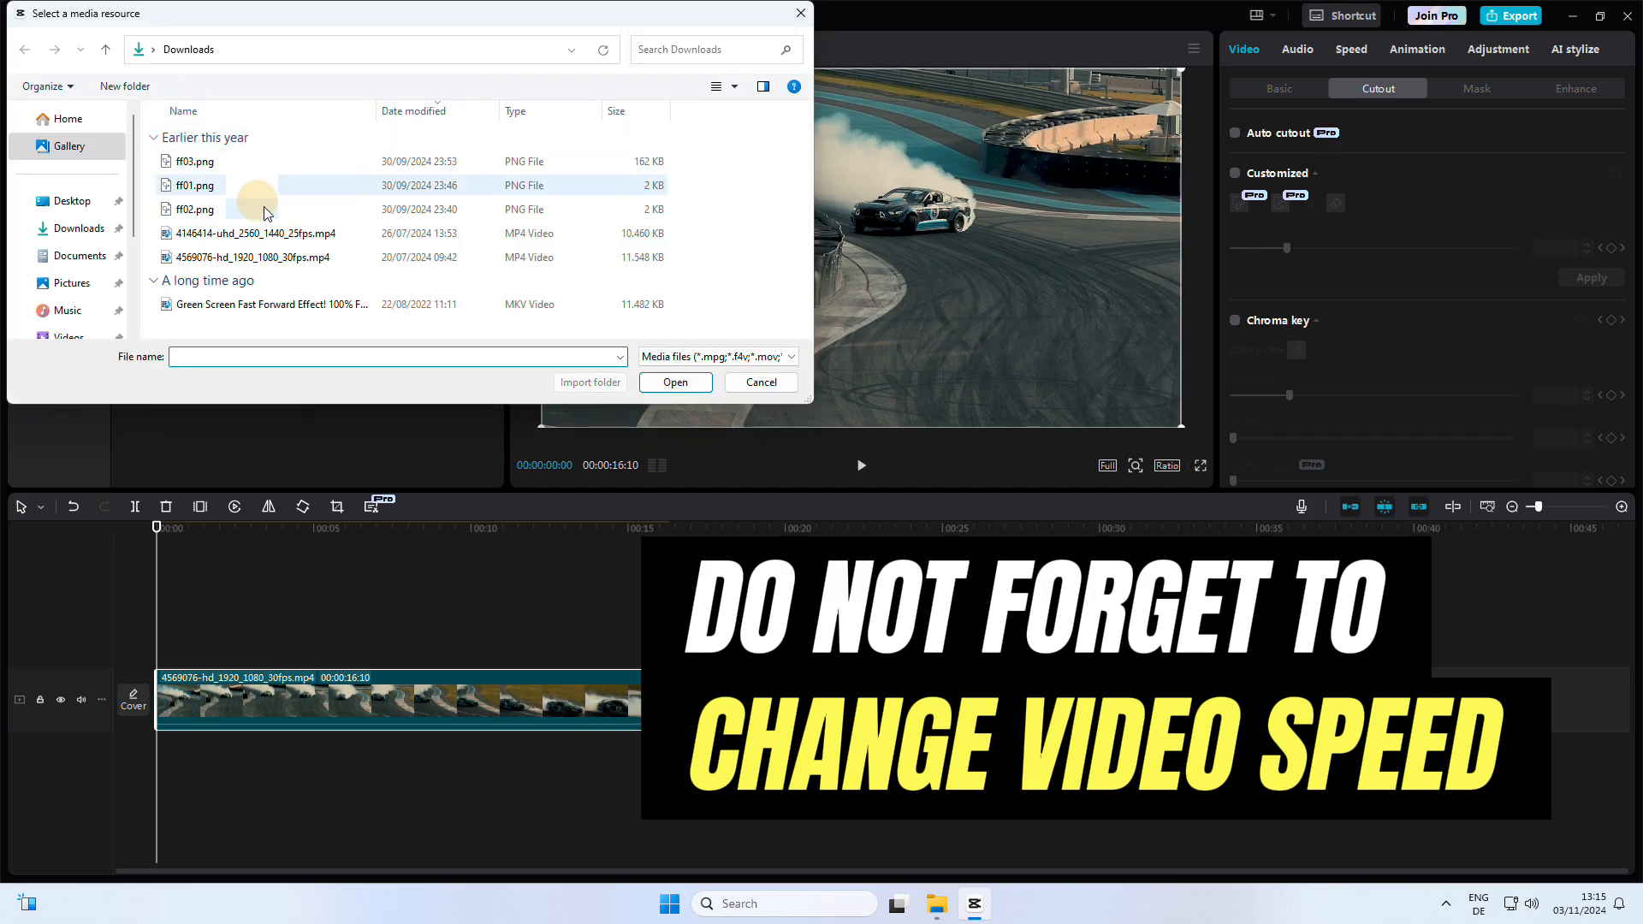
click(254, 169)
shift+click(242, 207)
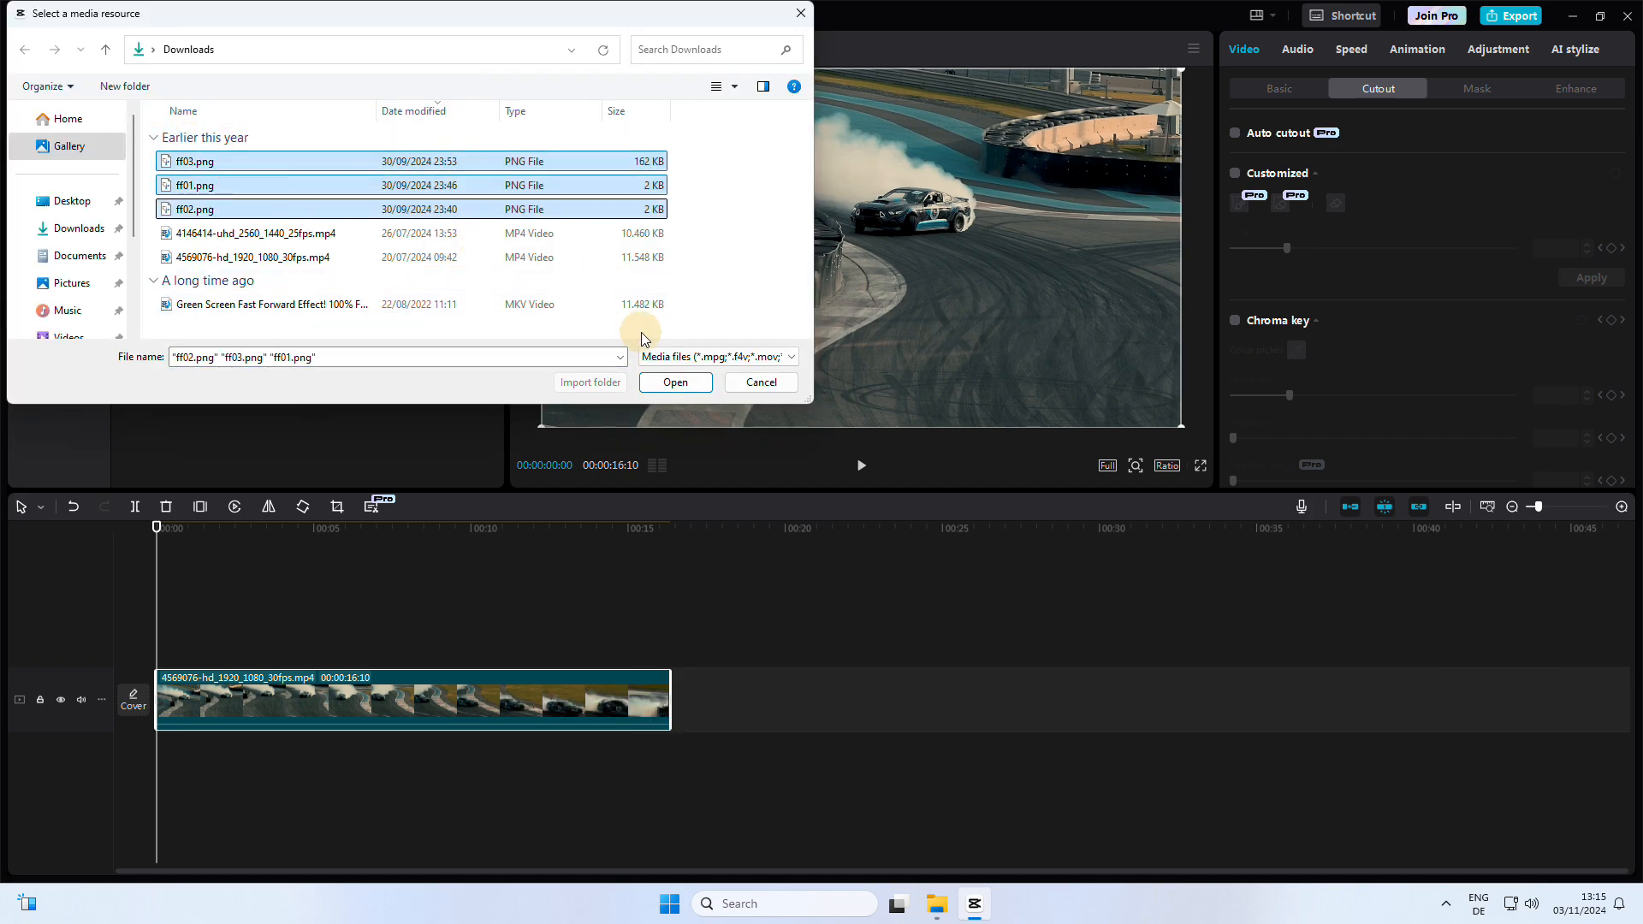
click(683, 390)
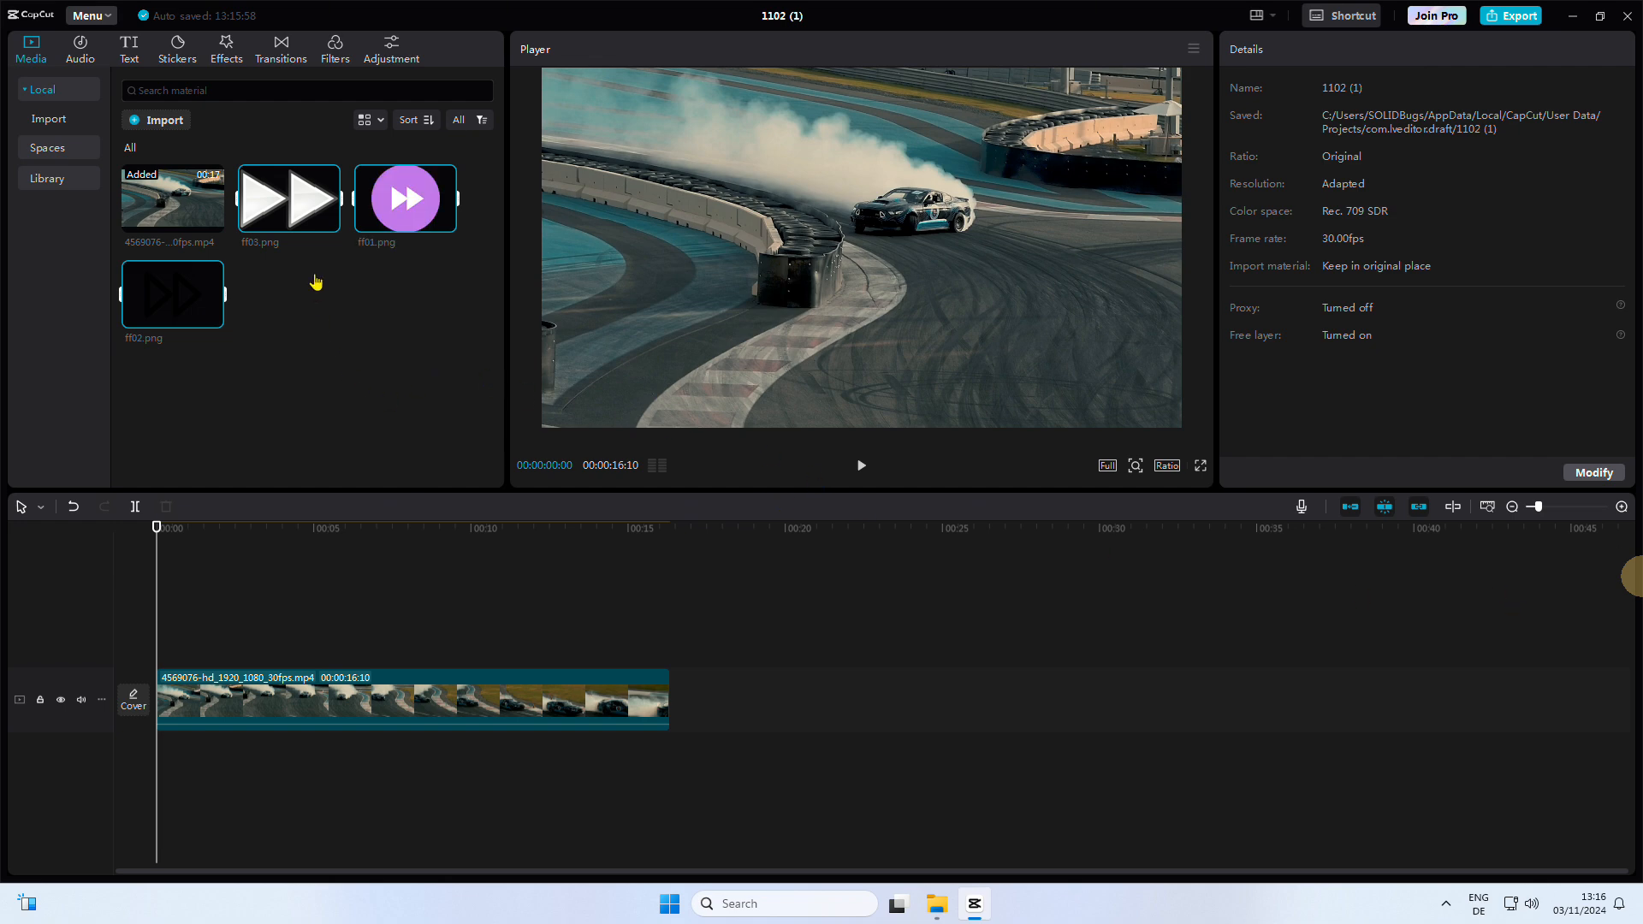
Step: Place the three PNG icons on a track above the drift clip, then shrink ff03 and move it to the lower-left corner
drag(286, 214, 1087, 283)
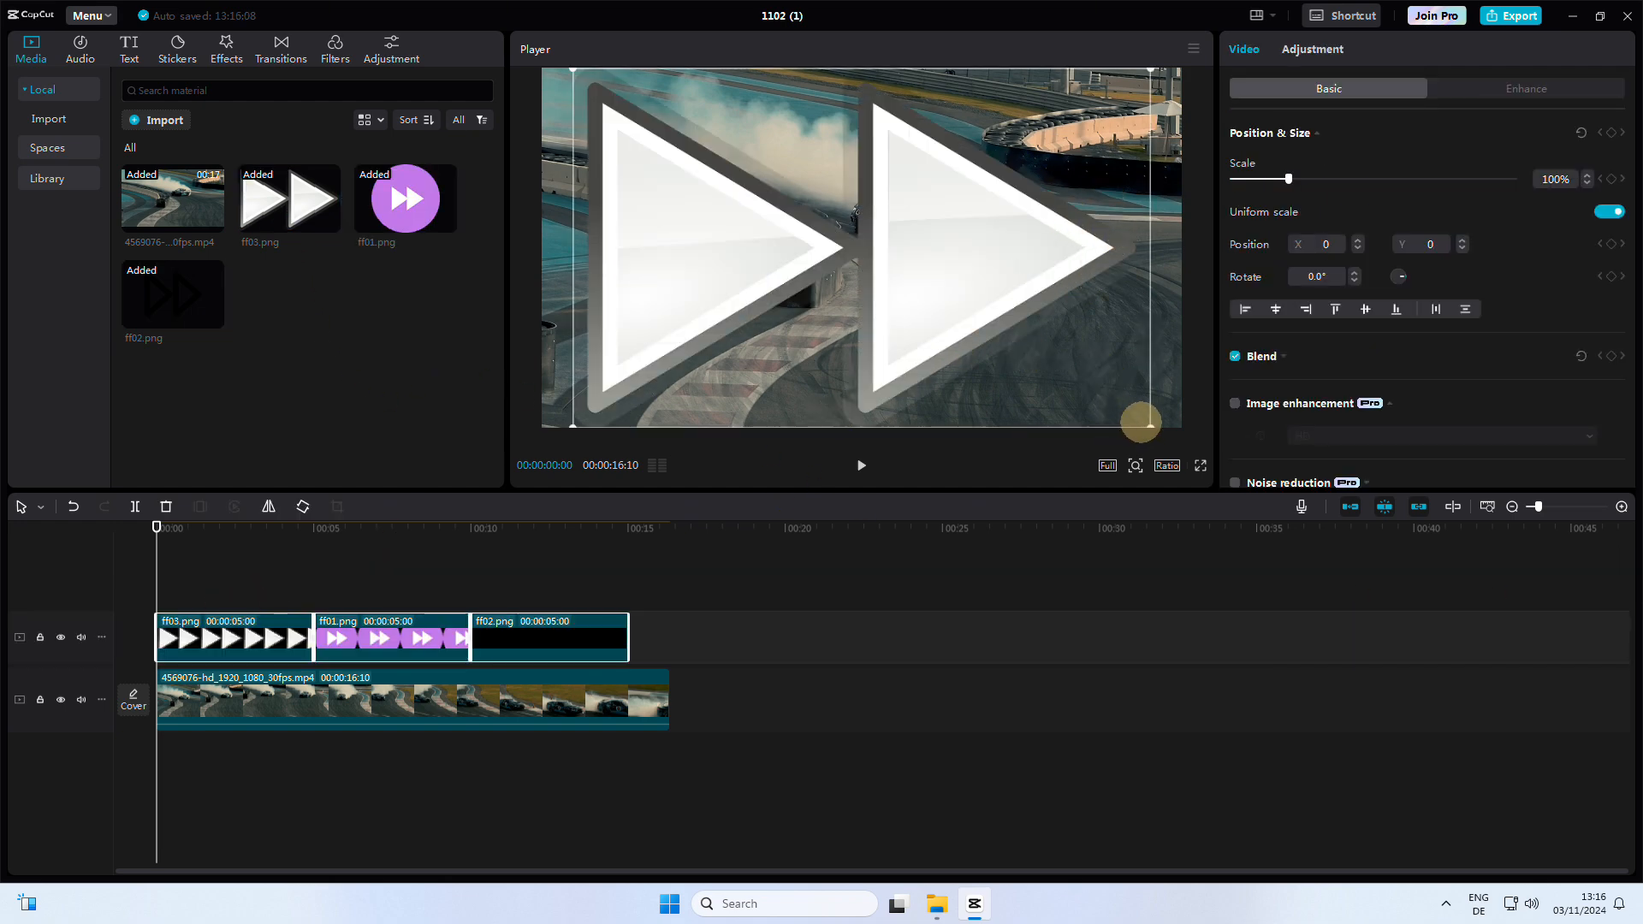
drag(1150, 425, 711, 356)
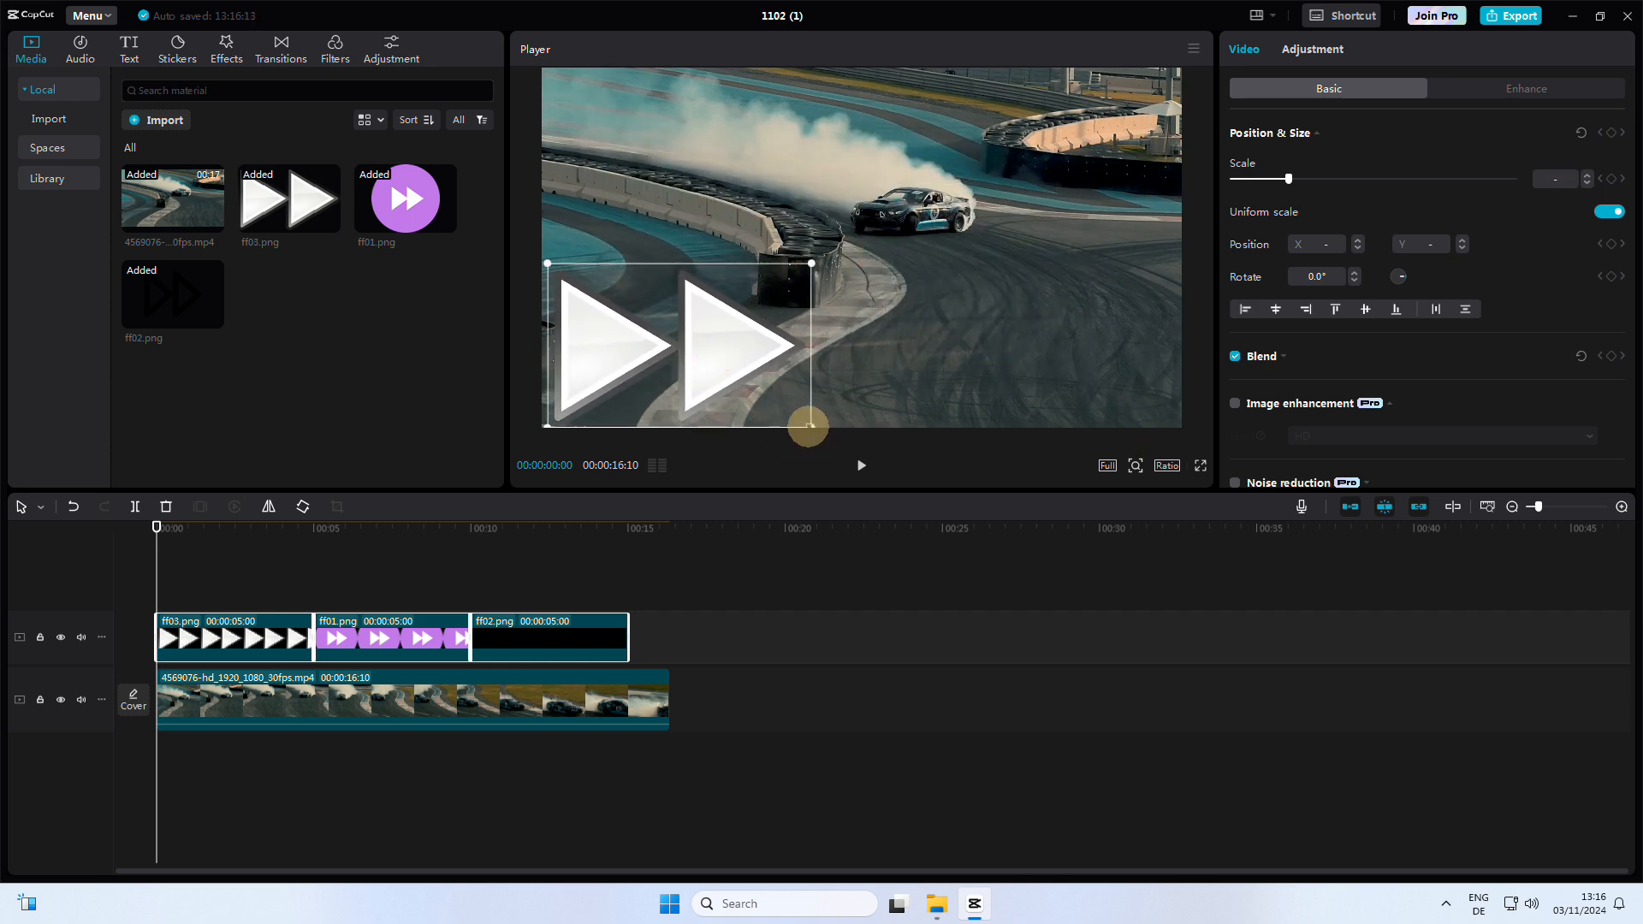
drag(809, 426, 764, 399)
drag(713, 349, 688, 355)
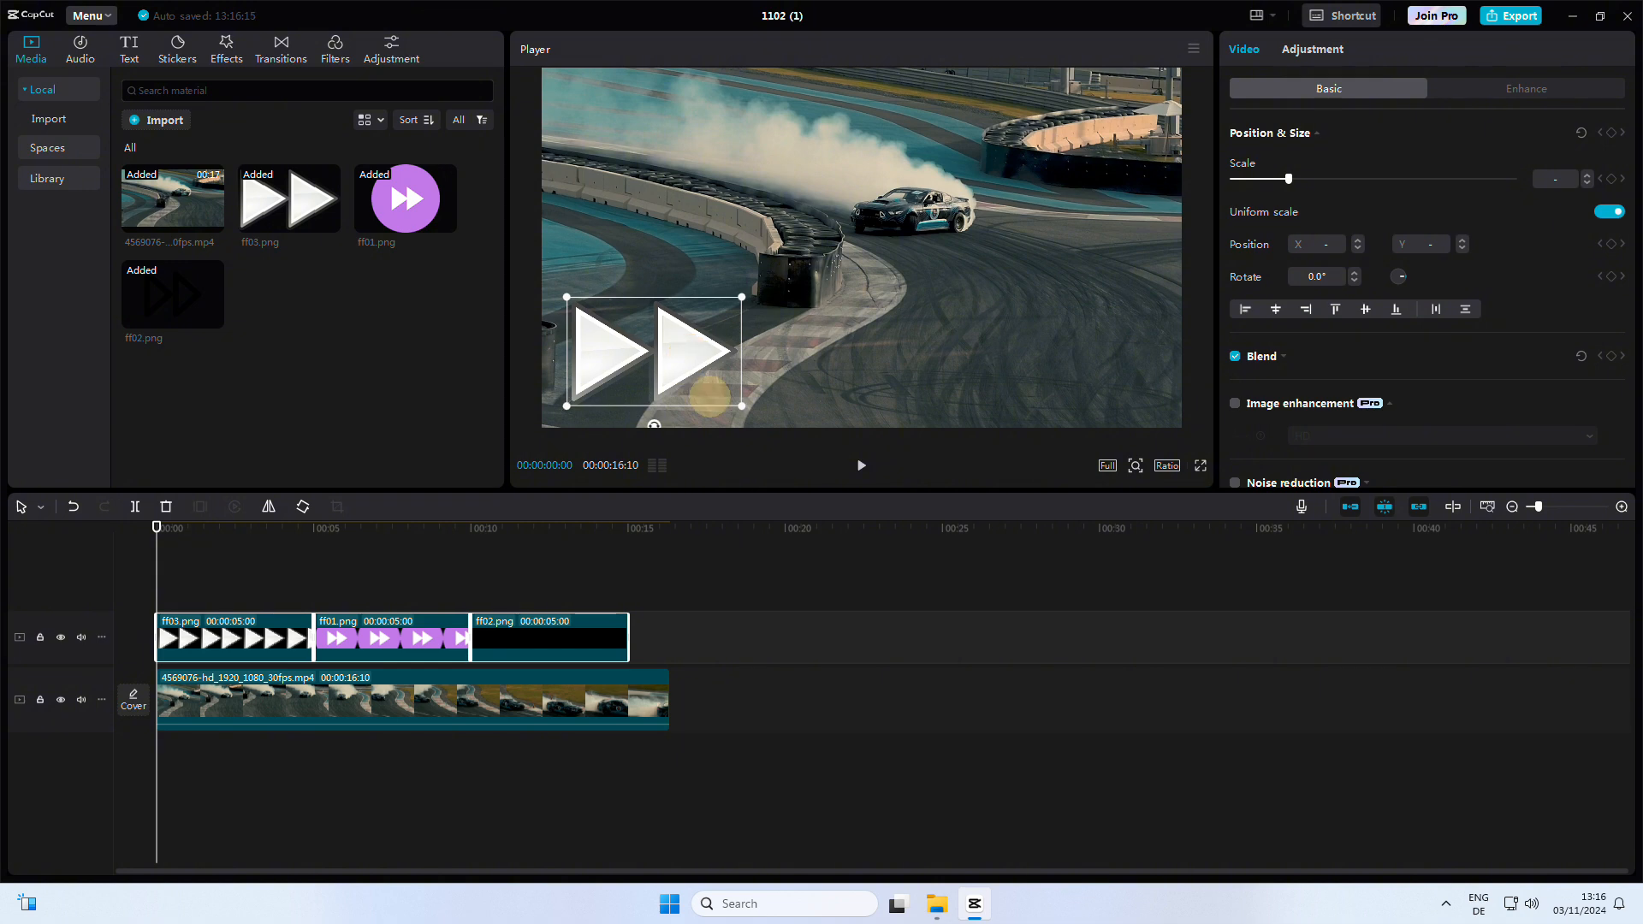
Step: Scale the ff01 icon down to 34% and move it to the lower-right corner
click(366, 593)
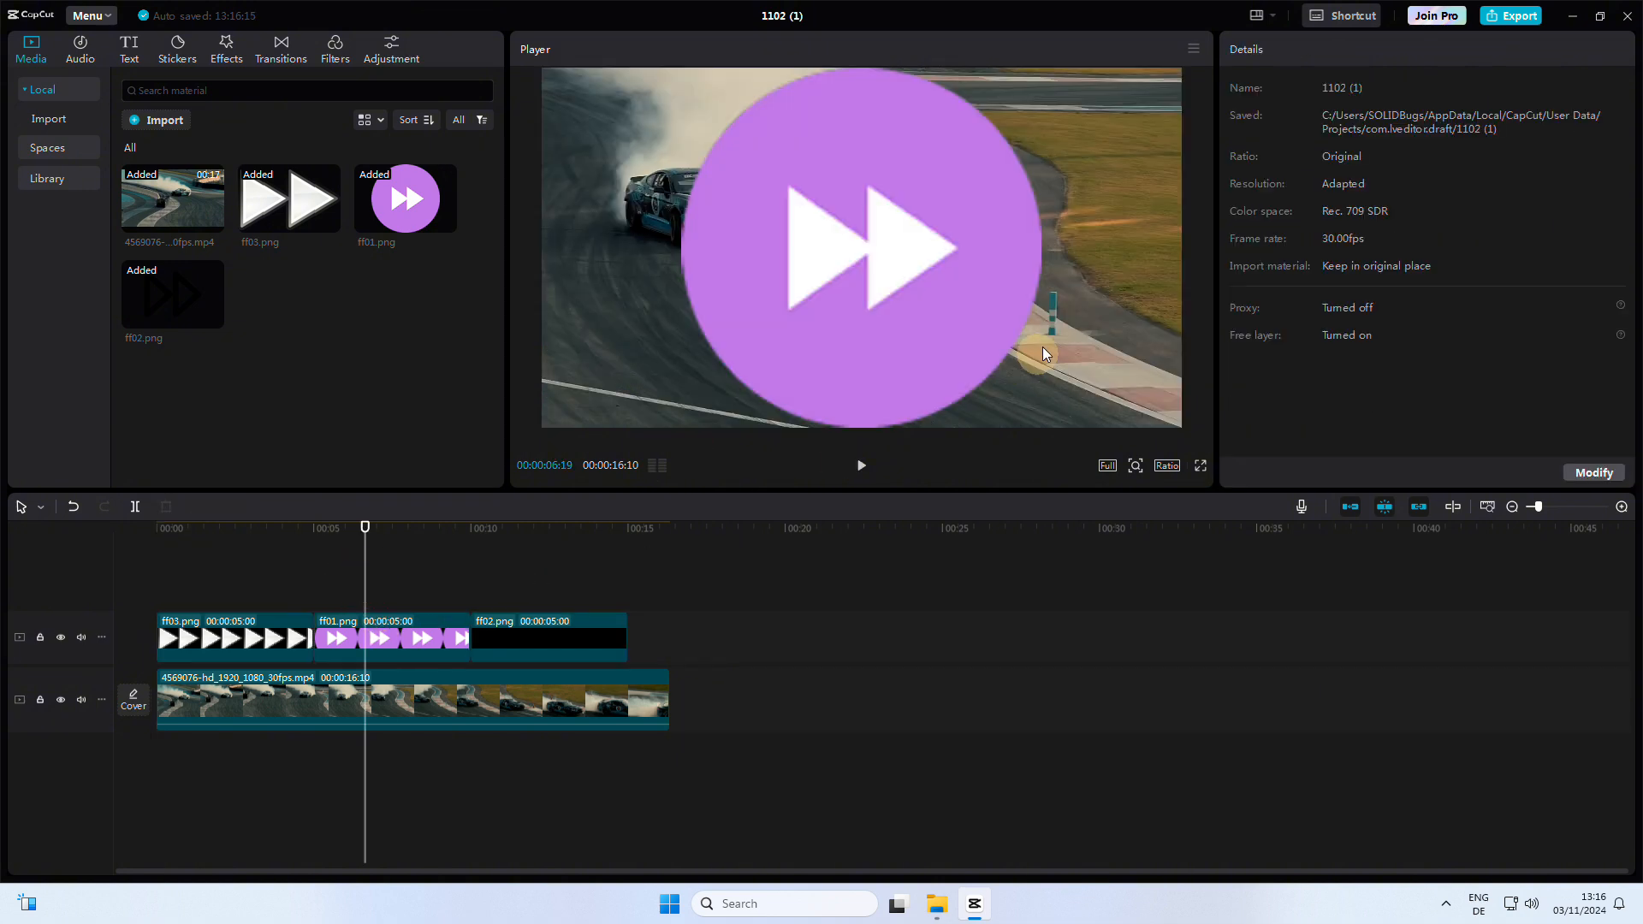
click(1020, 423)
drag(1036, 426, 924, 311)
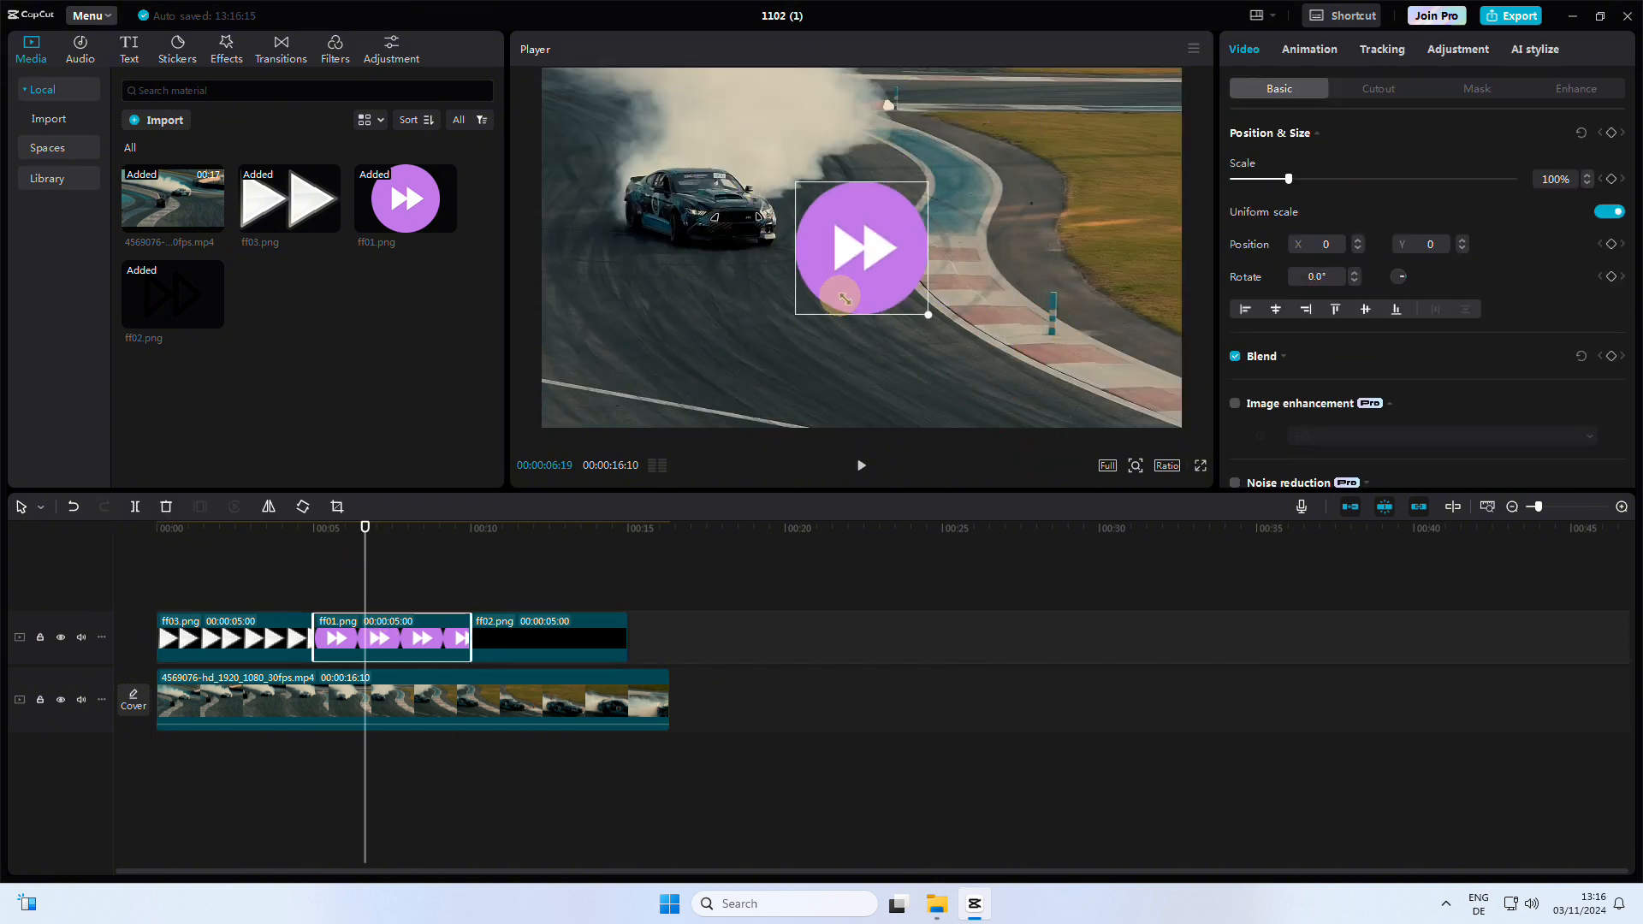
drag(879, 260, 1108, 369)
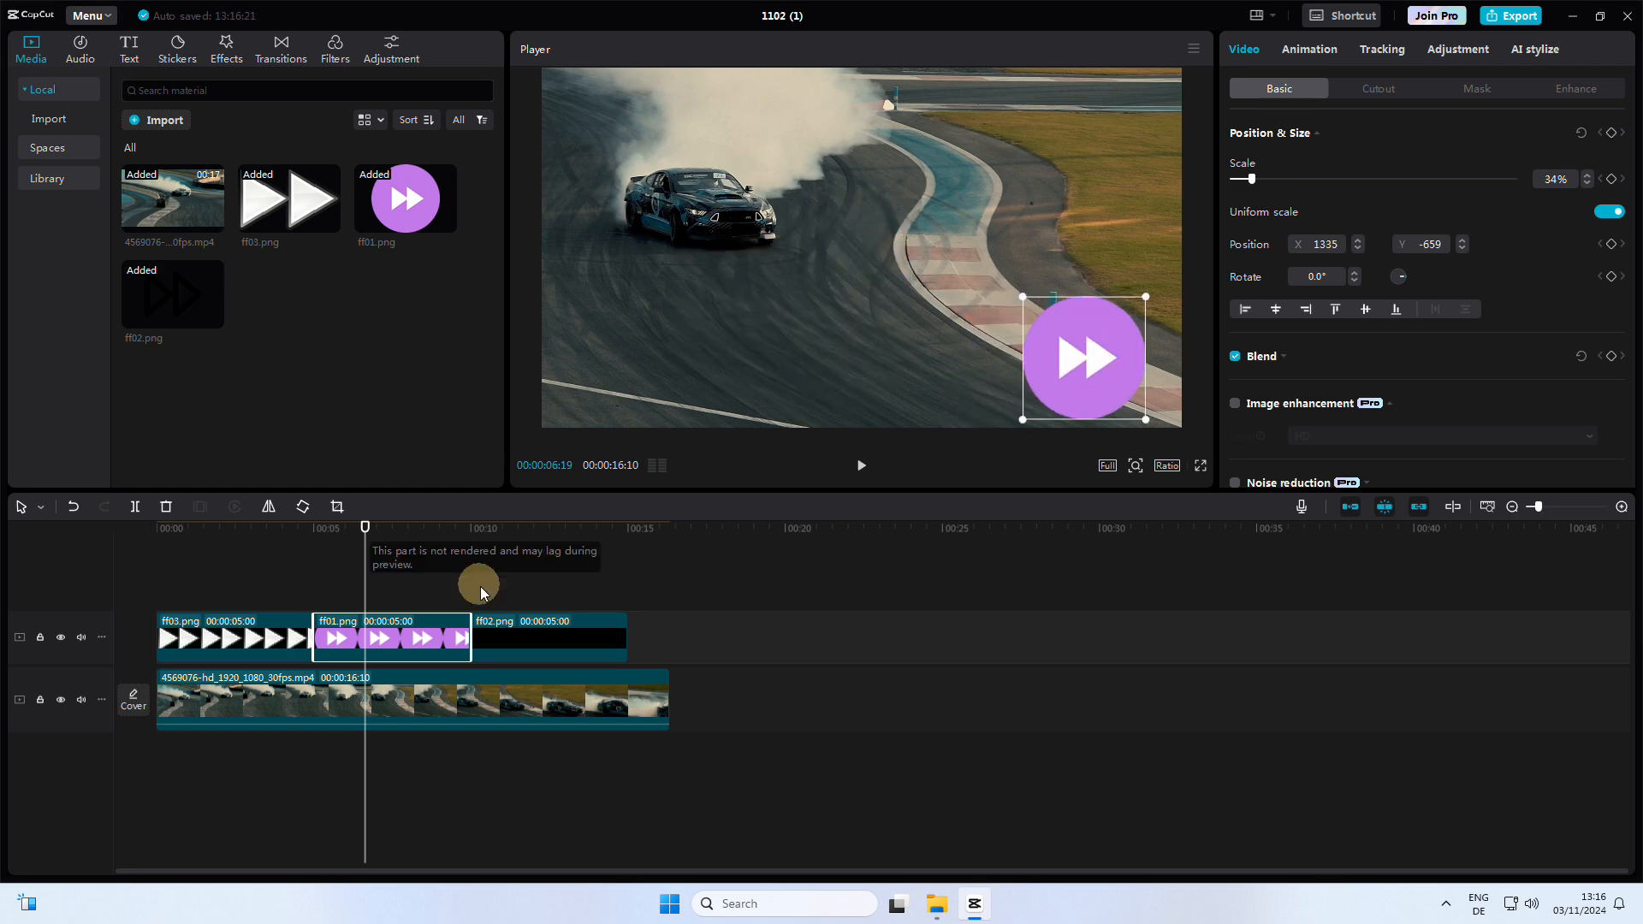
Step: Select the ff02 icon and start resizing it in the player
click(519, 594)
click(886, 311)
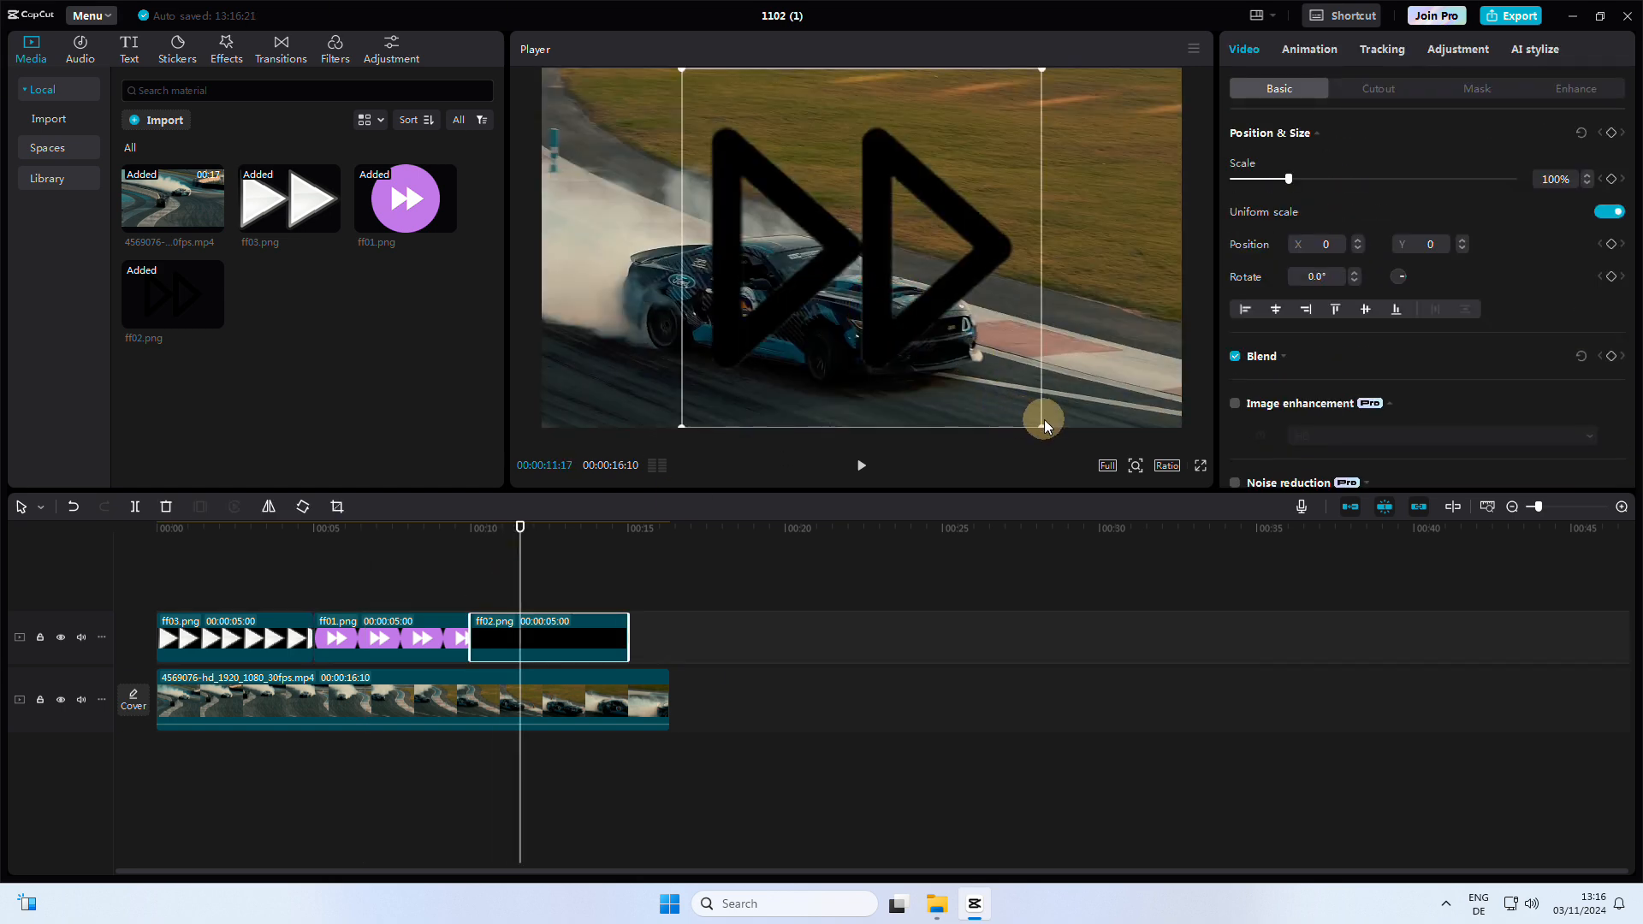
drag(1039, 423, 1130, 382)
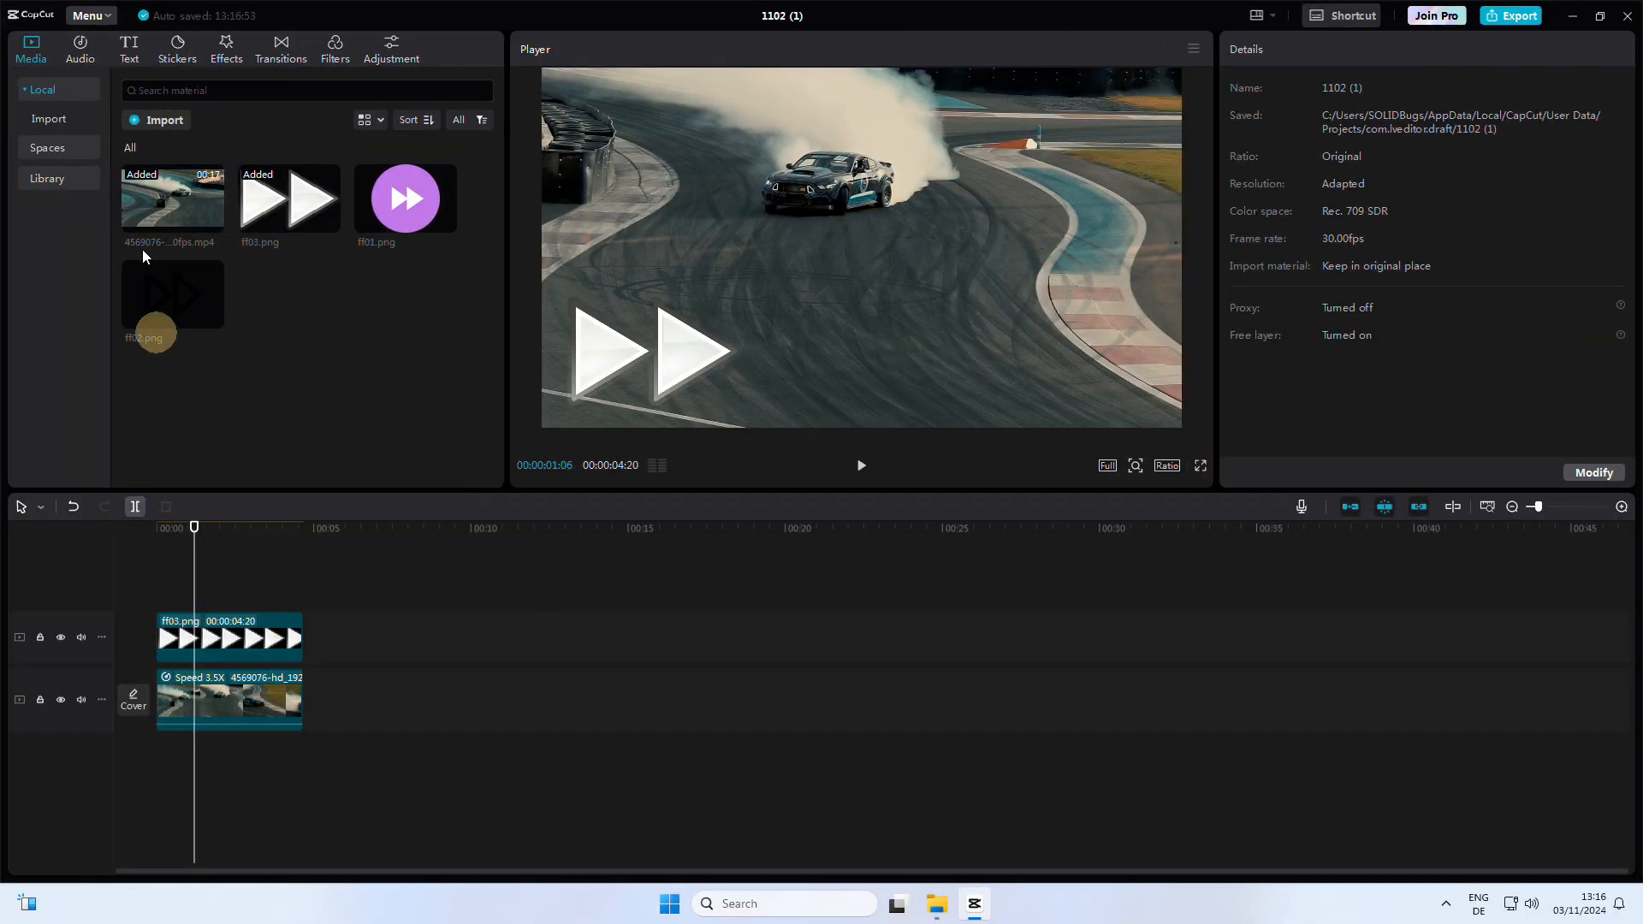
Step: Search video effects for glitch, apply the Glitch effect to the drift clip and shorten it to the clip's opening part
click(228, 48)
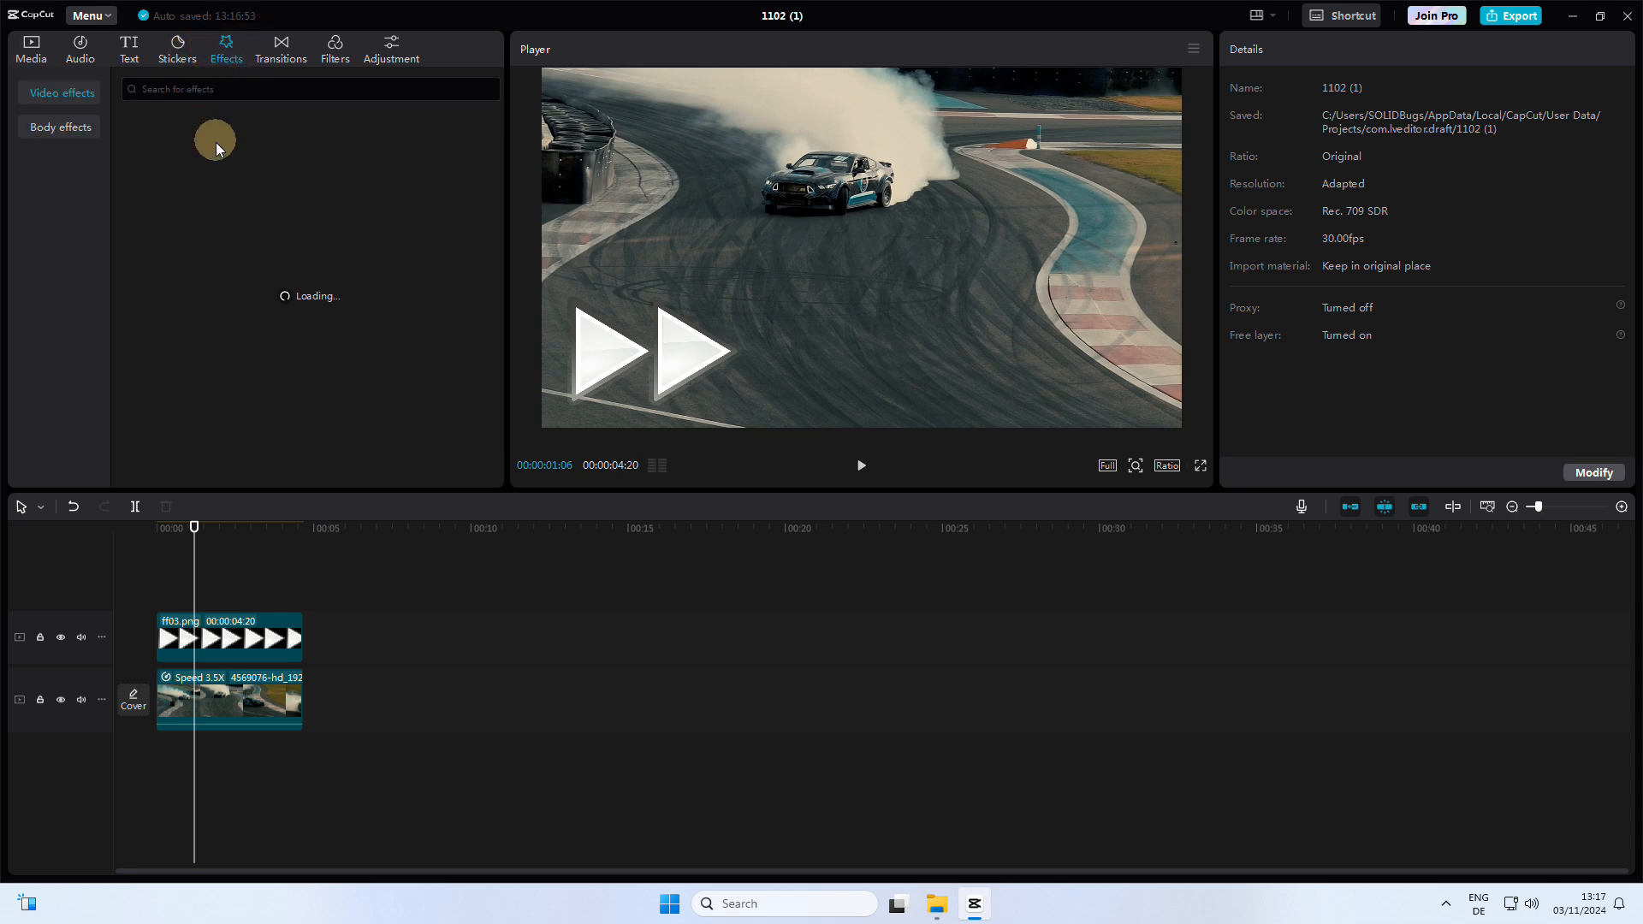
click(180, 91)
text(glitc)
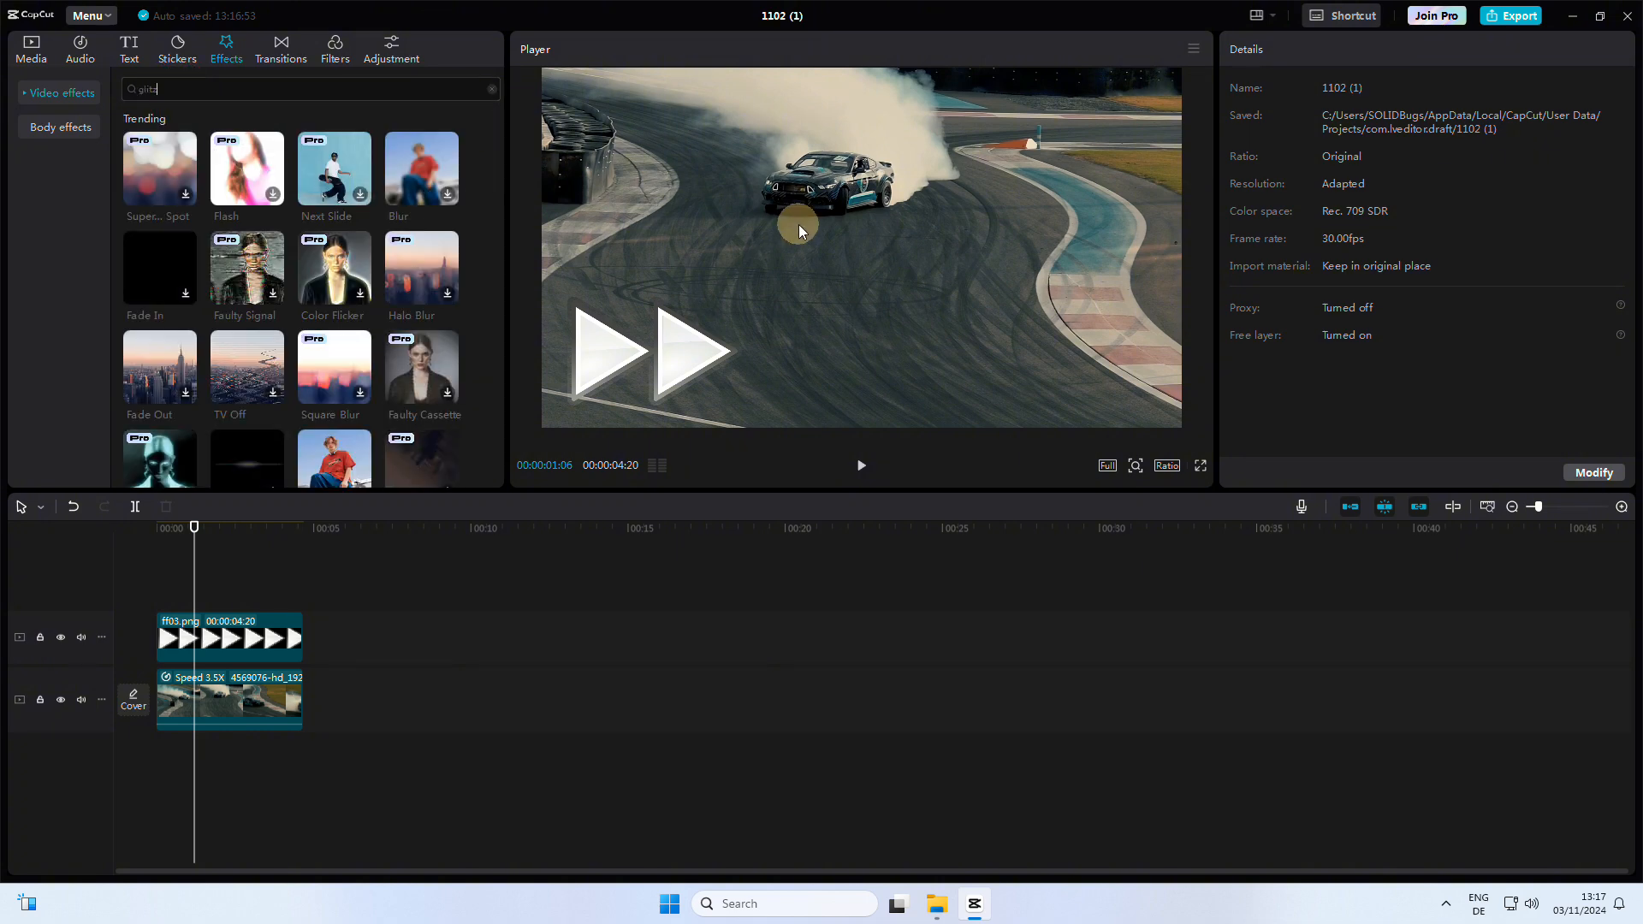
text(h)
key(Return)
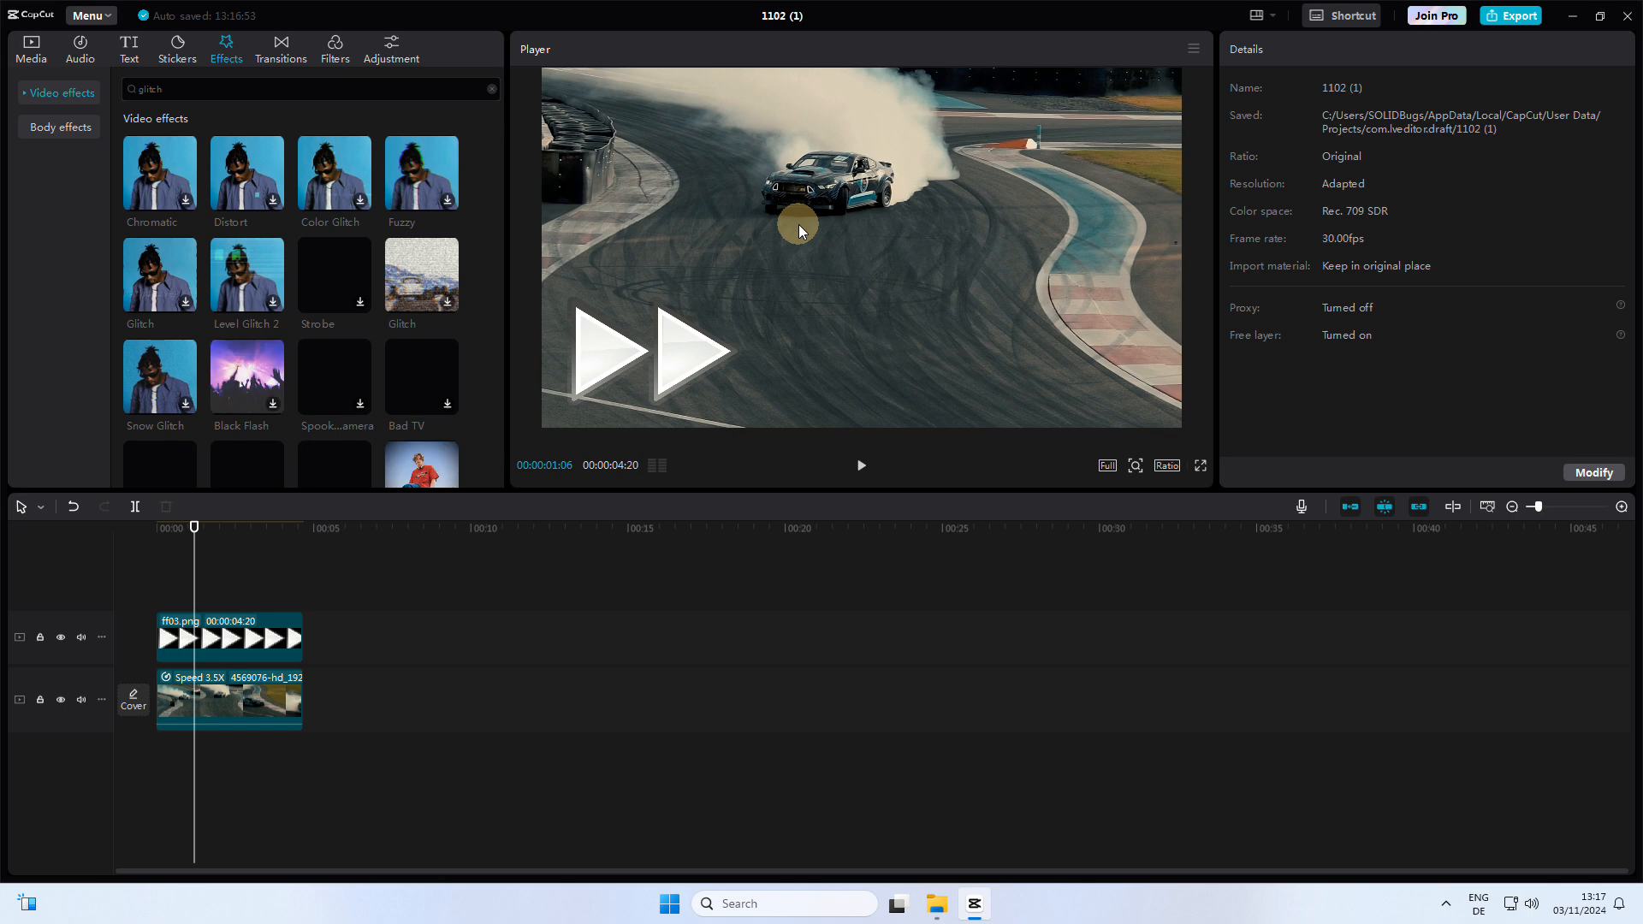
click(186, 306)
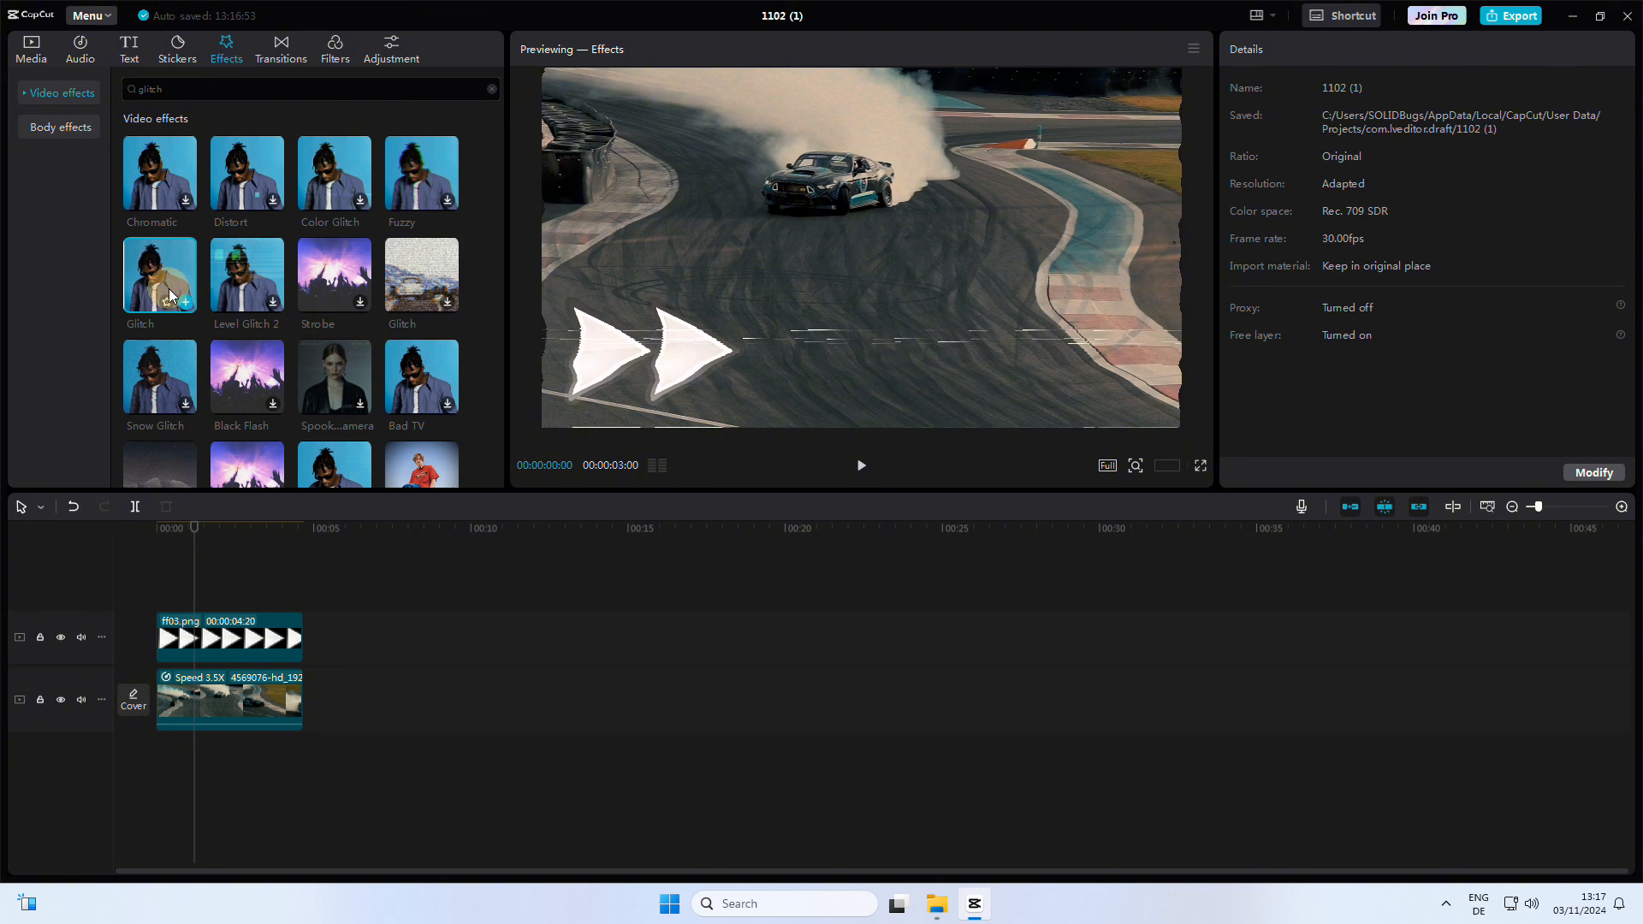
drag(170, 295, 211, 699)
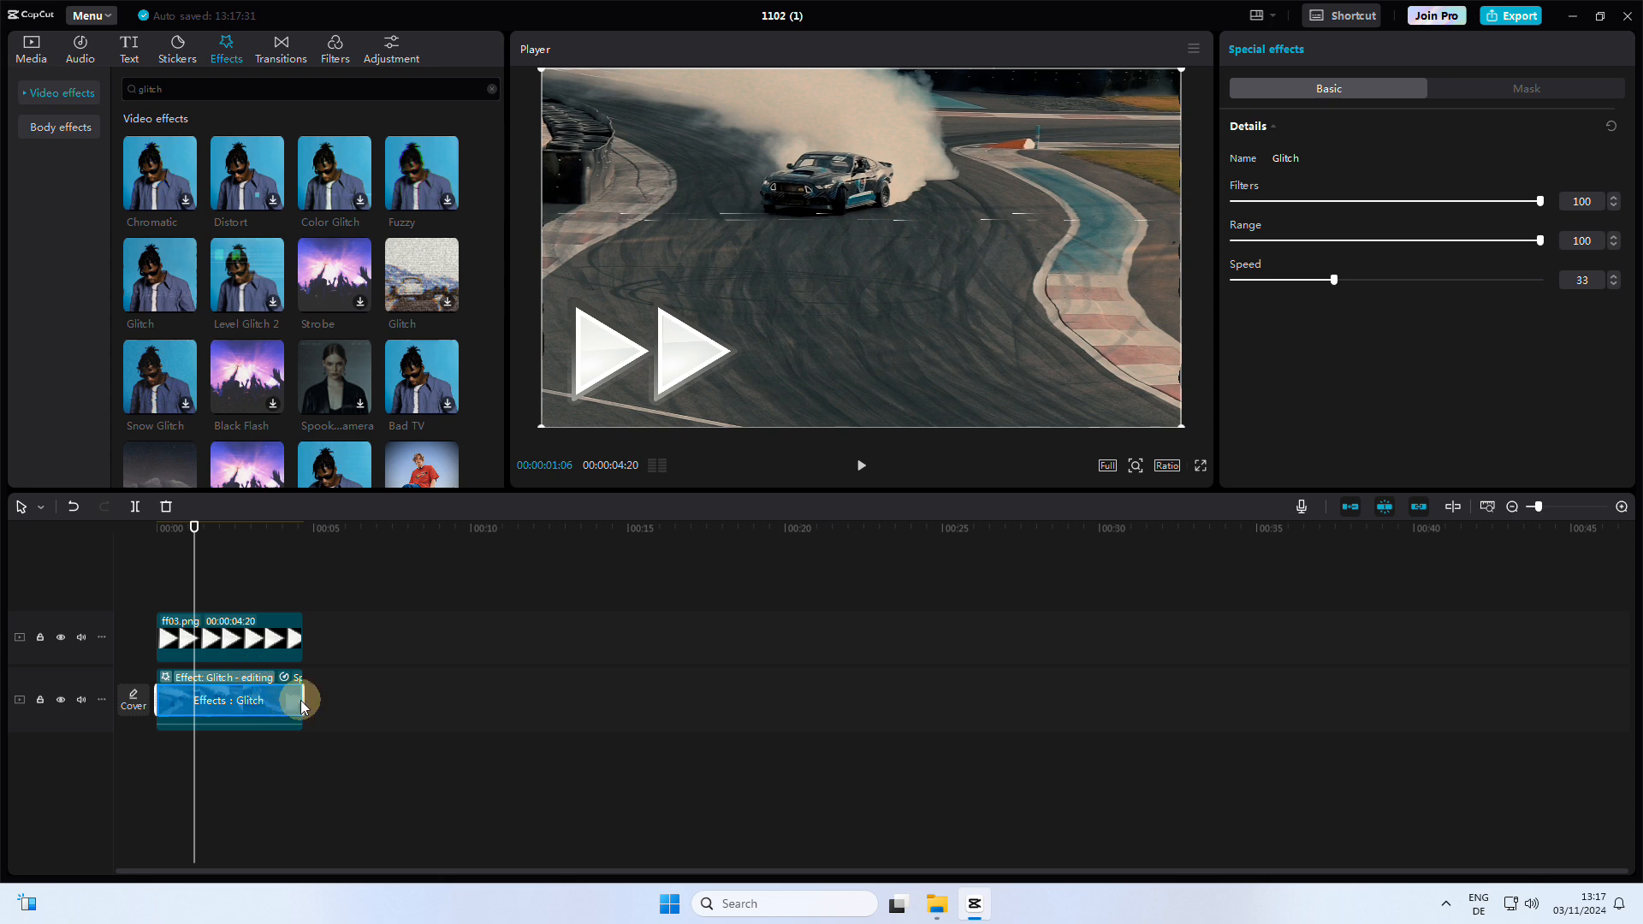
drag(304, 693, 210, 688)
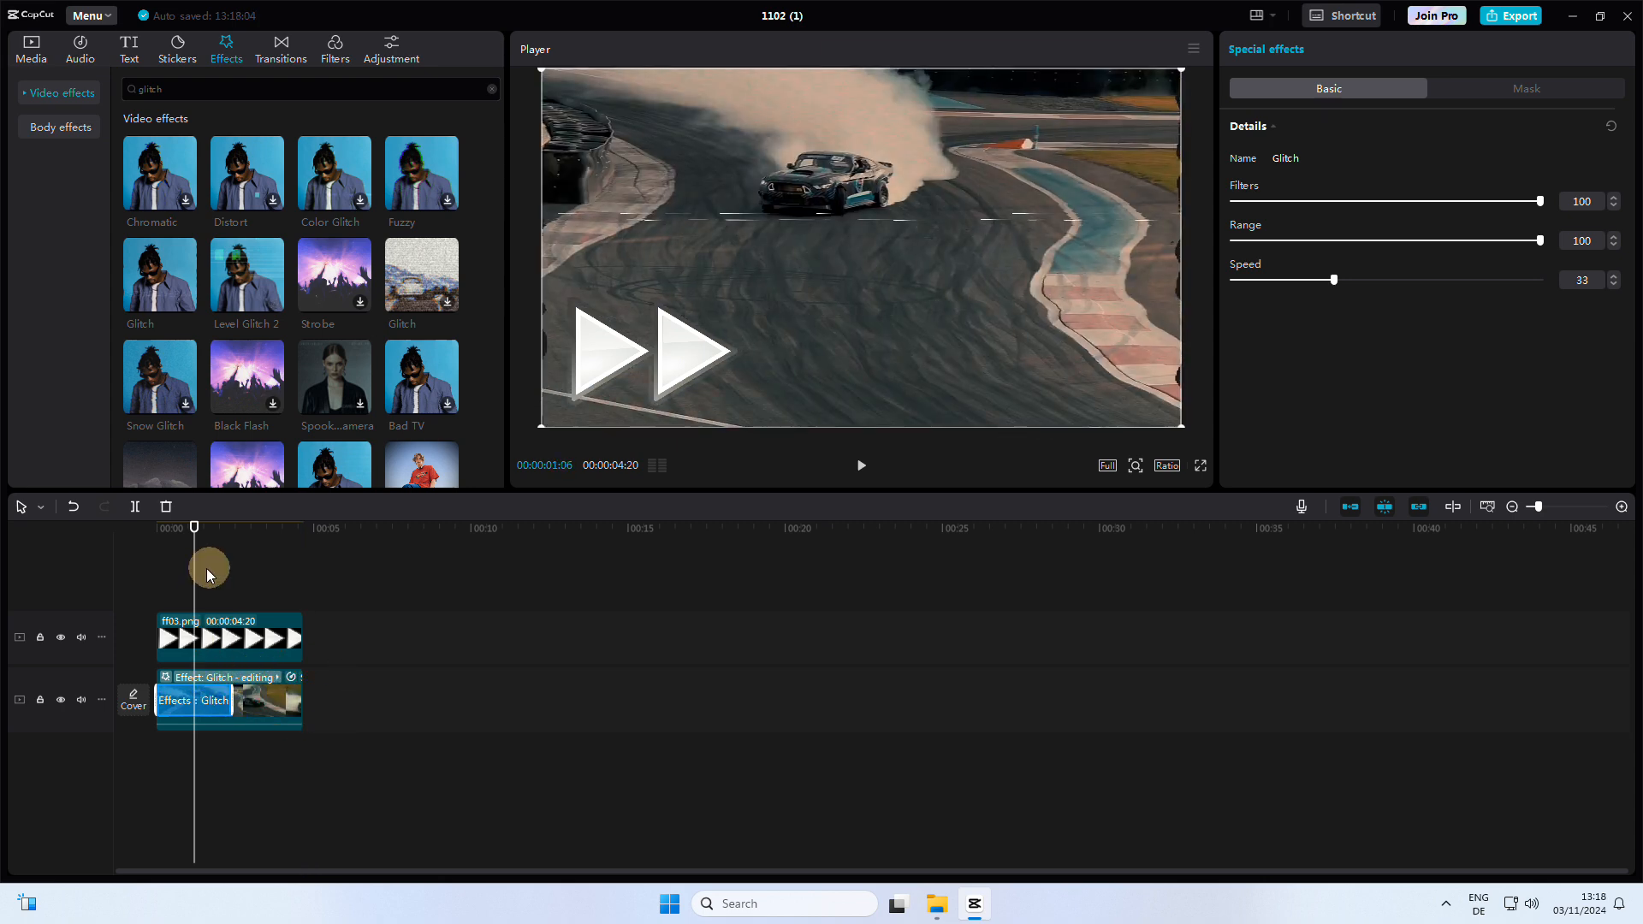
Step: Split the drift clip at the end of the Glitch effect
drag(191, 579, 235, 668)
click(258, 700)
key(ctrl+b)
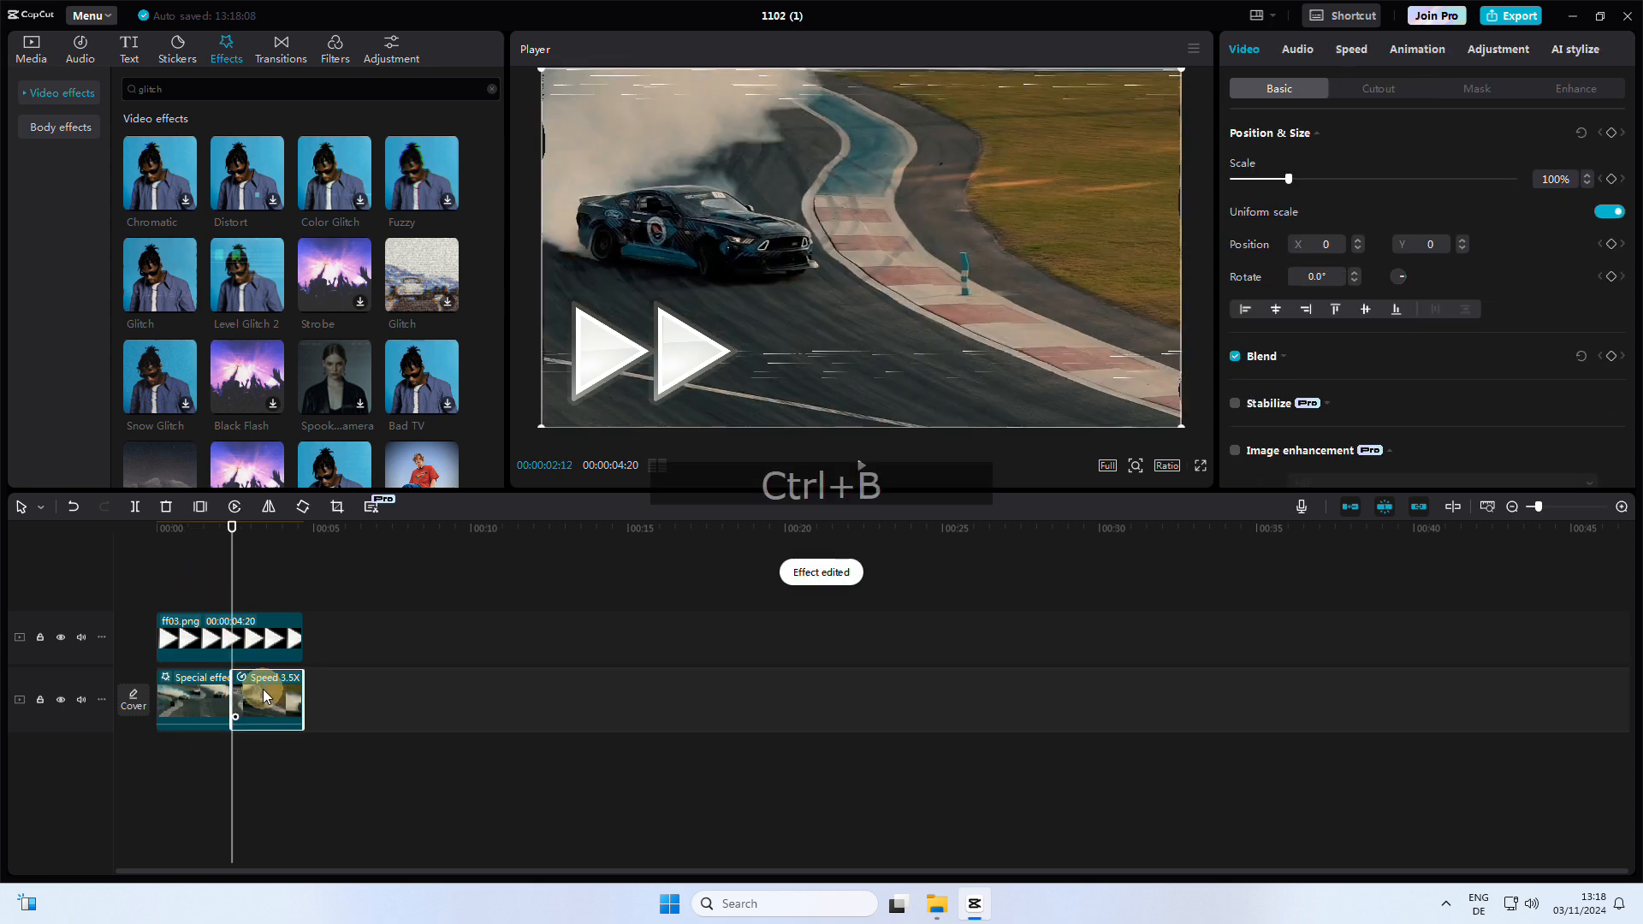
Step: Apply the Level Glitch 2 effect to the second part of the drift clip and play the result full screen
drag(259, 295, 276, 695)
scroll(220, 577, up, 5)
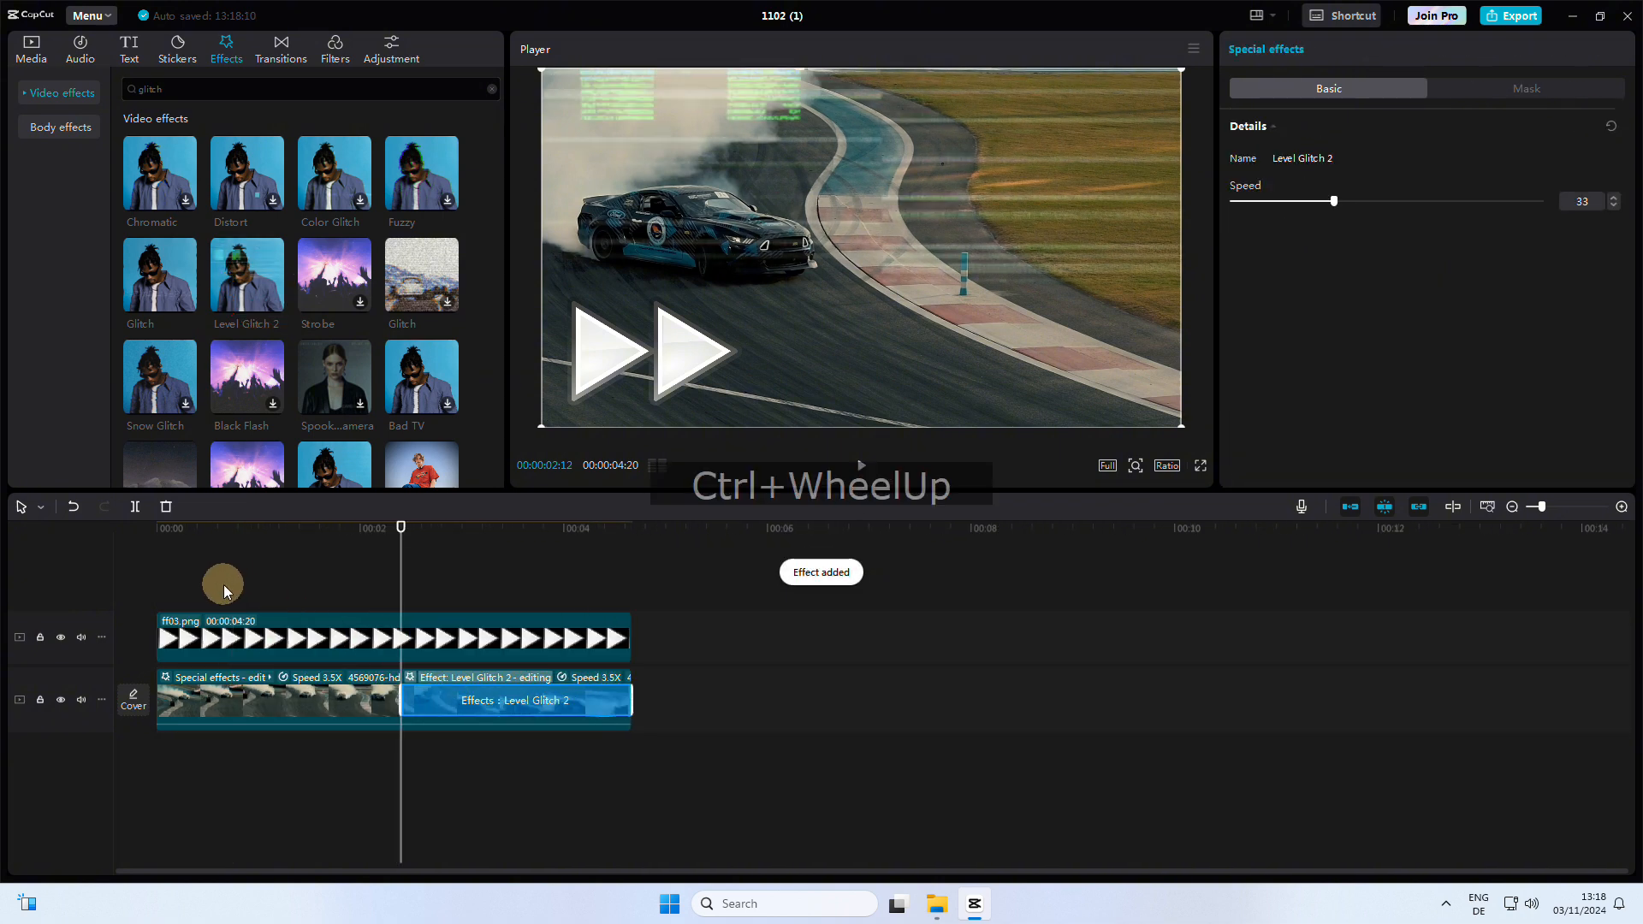
drag(424, 576, 76, 568)
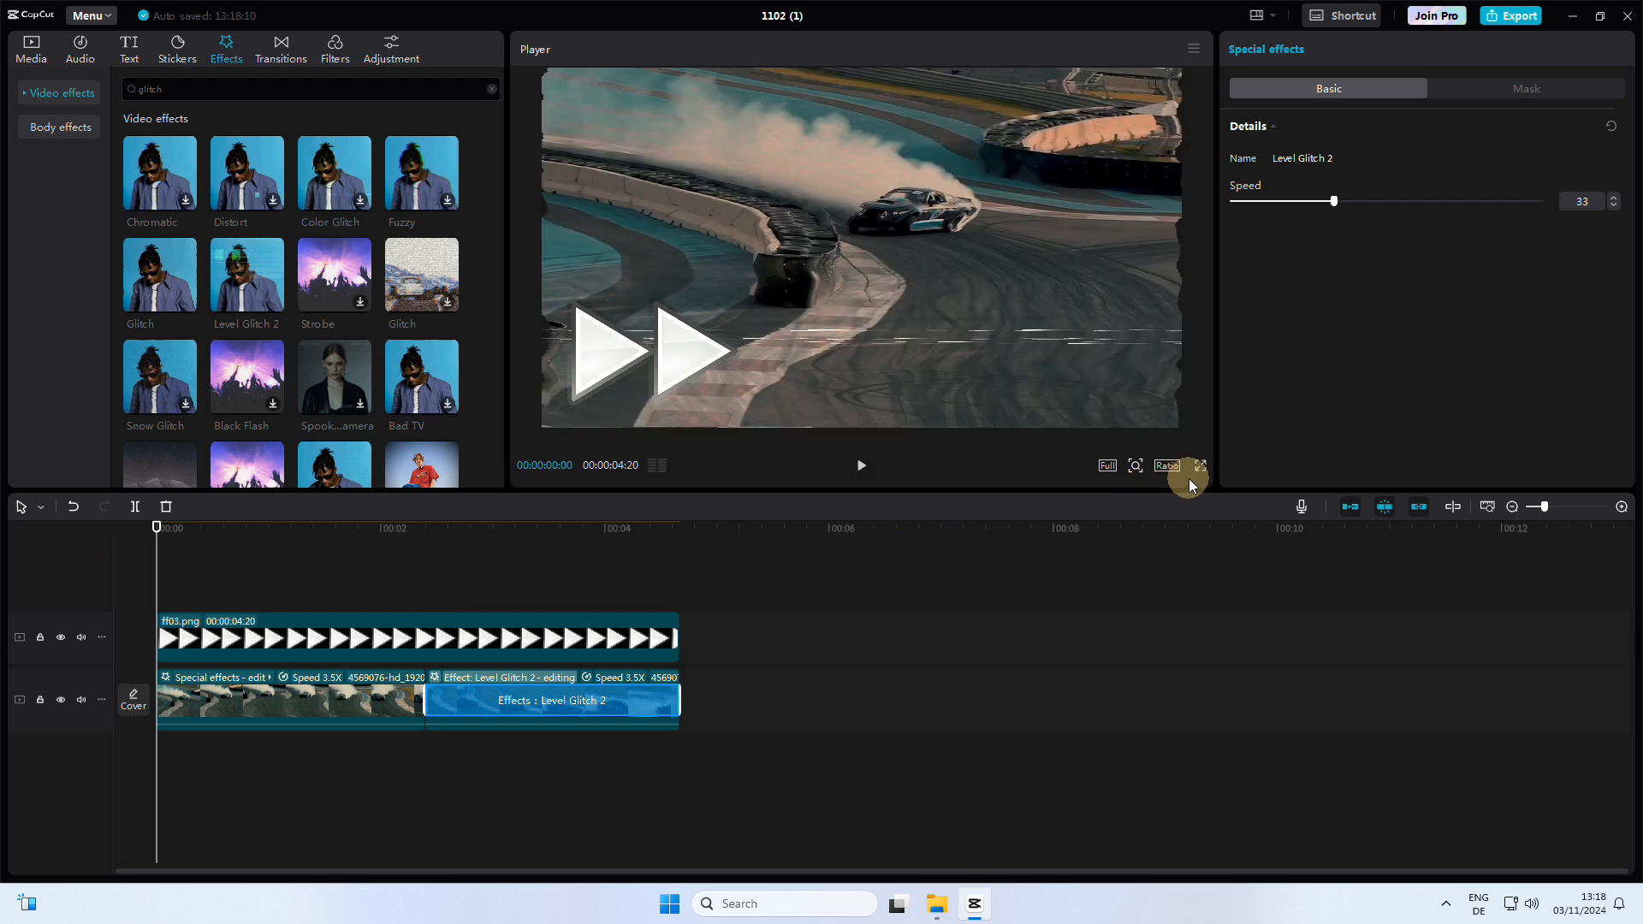
click(1201, 466)
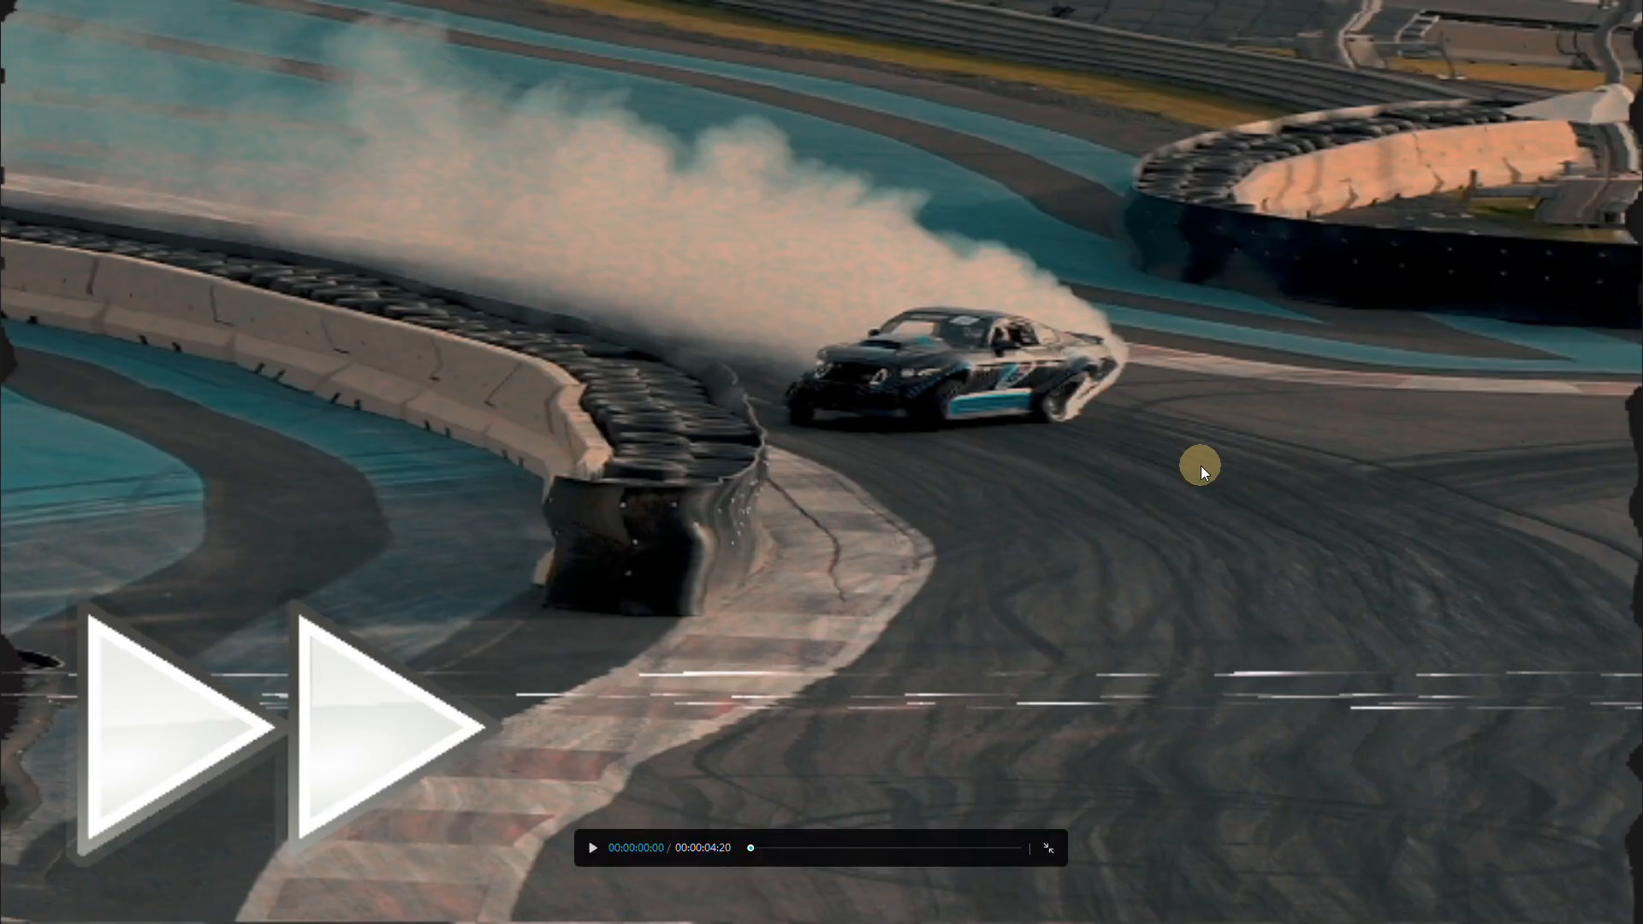
key(space)
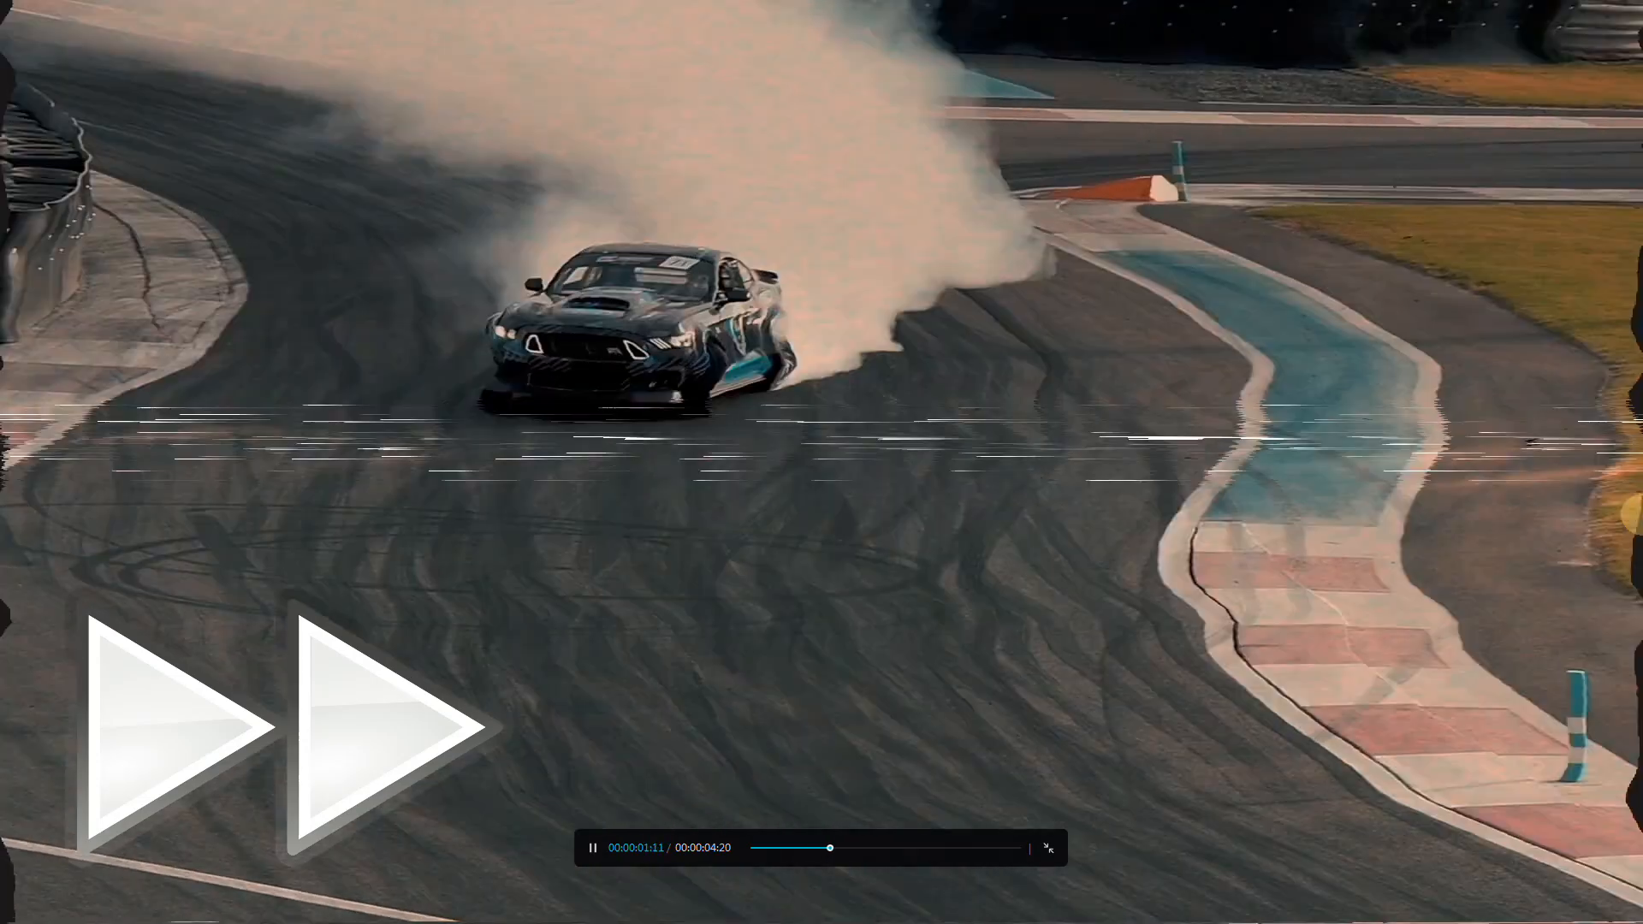